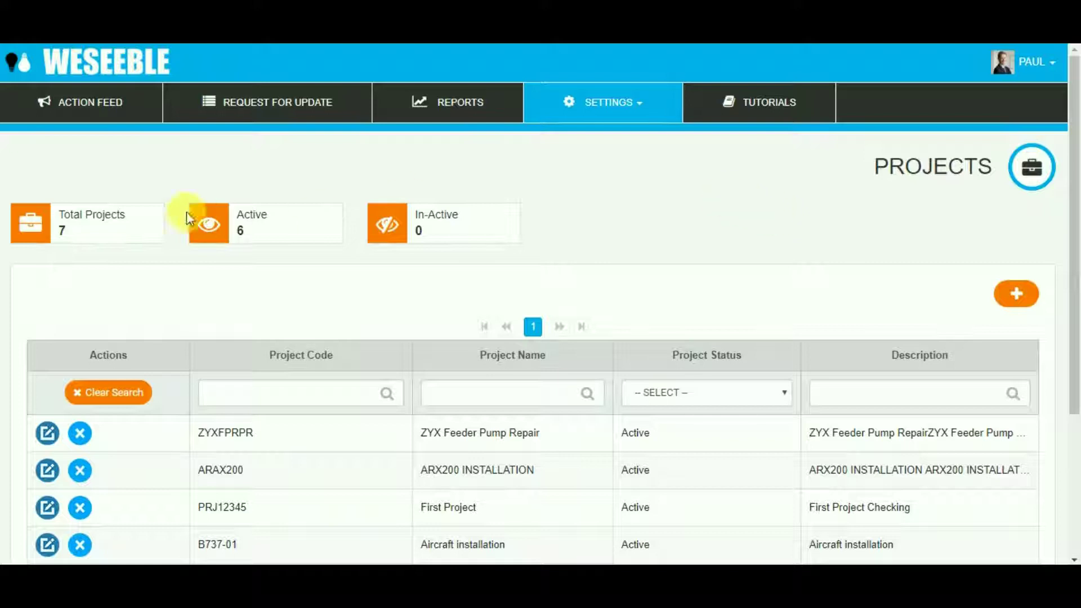
Look over the main sections and the settings pages, and open the Projects page
left_click(89, 117)
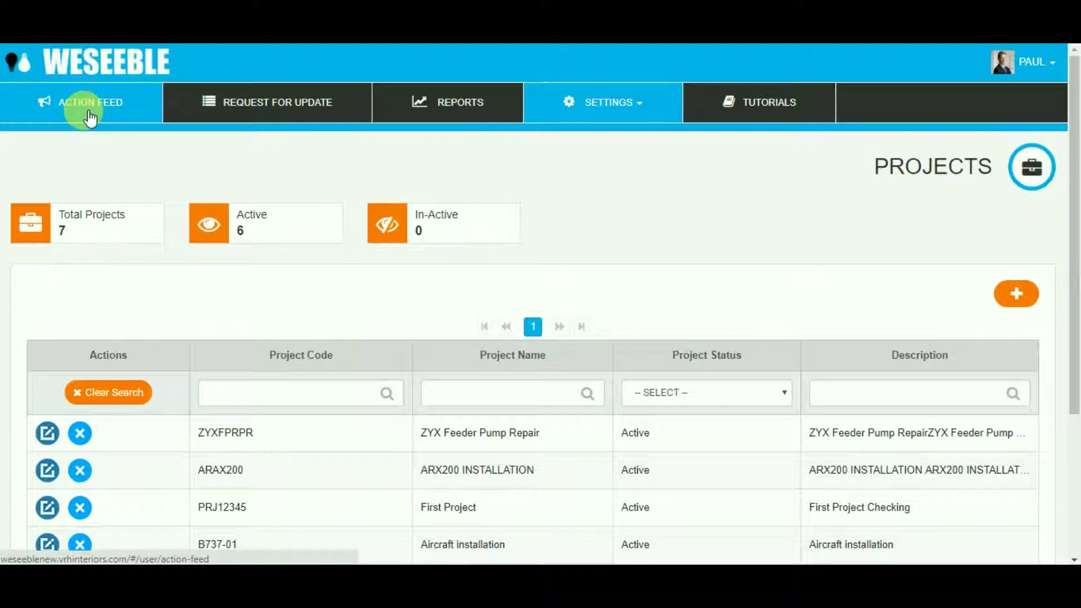
left_click(256, 107)
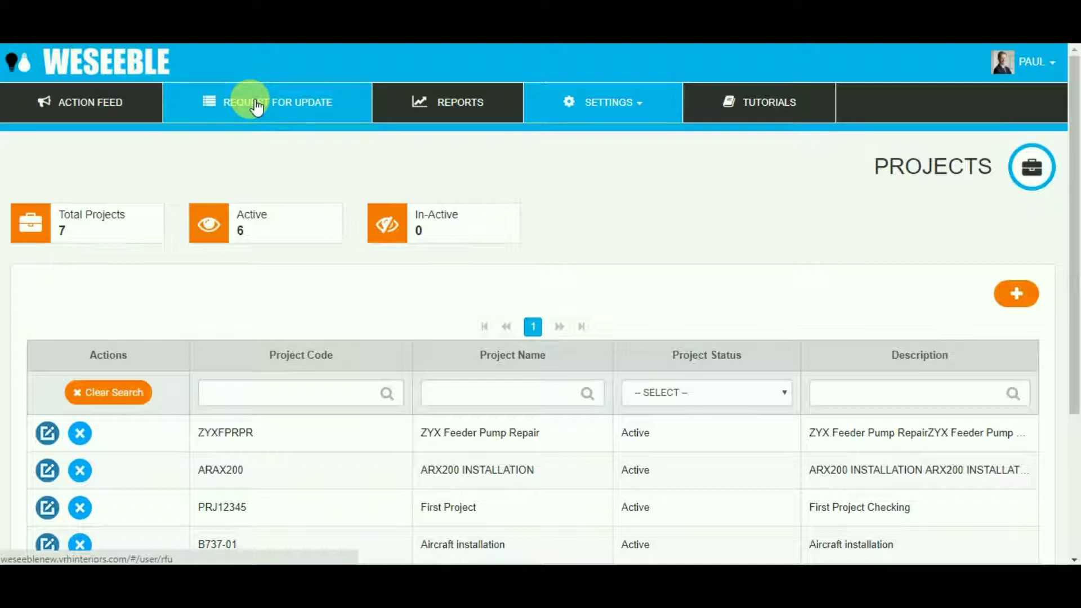
left_click(601, 107)
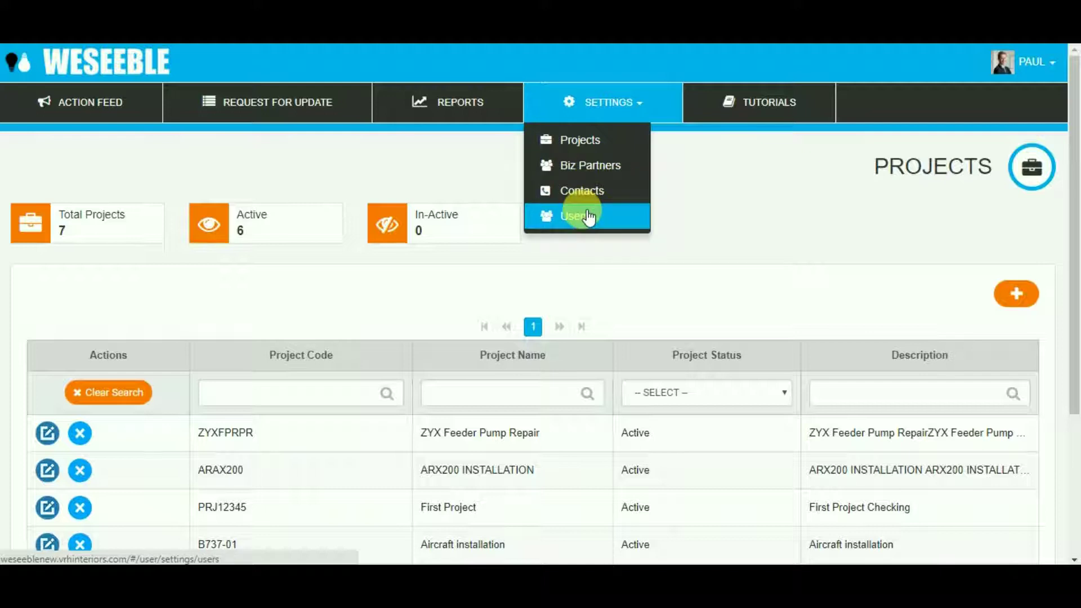
left_click(582, 142)
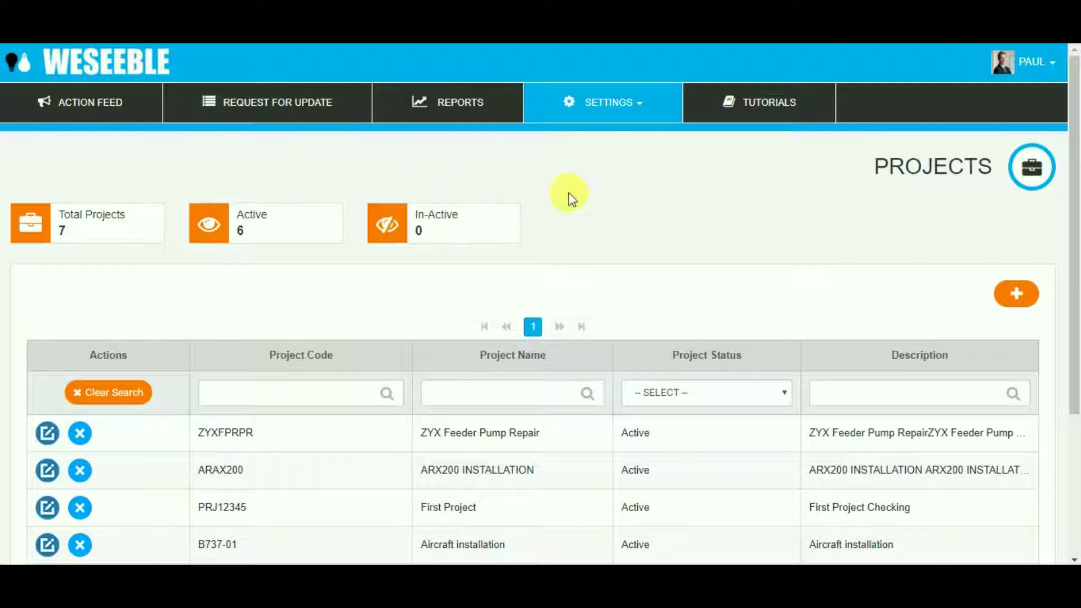
left_click(612, 103)
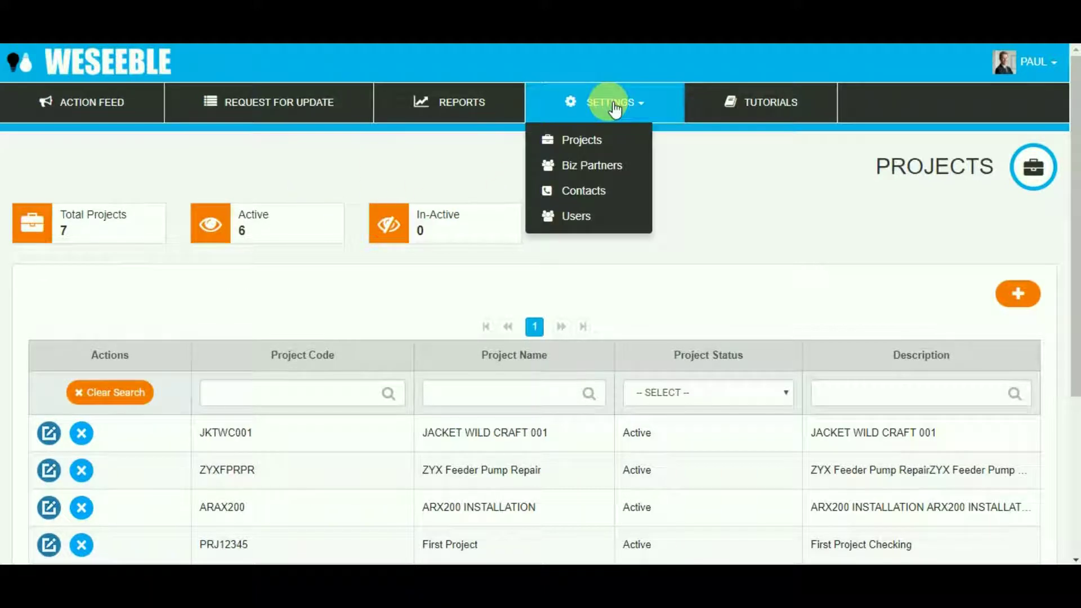
left_click(593, 140)
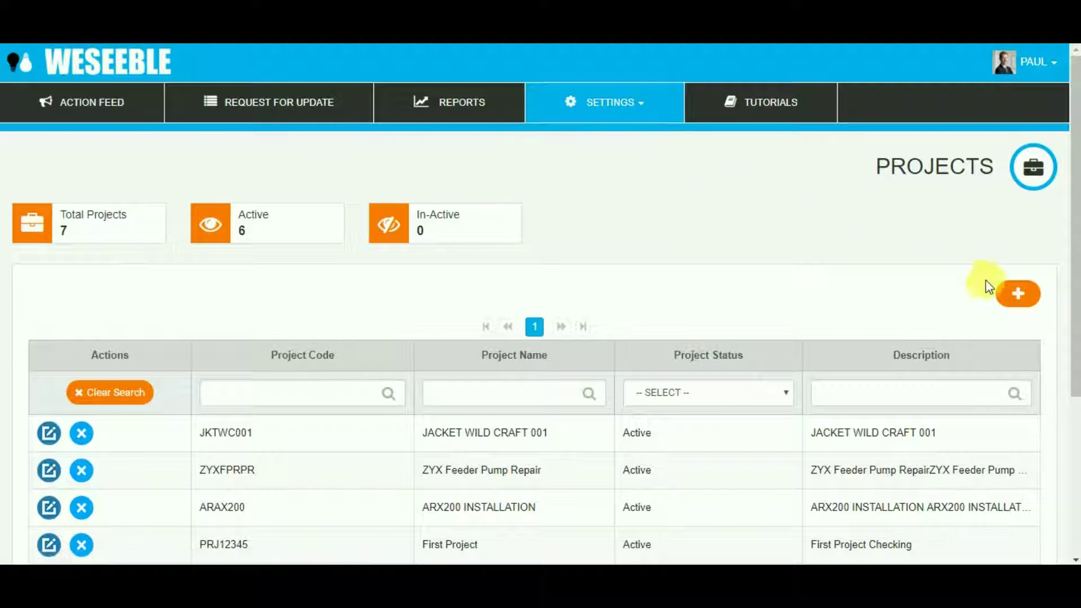
Open a blank Add Project form, look over its Status options, and close the form
left_click(1033, 302)
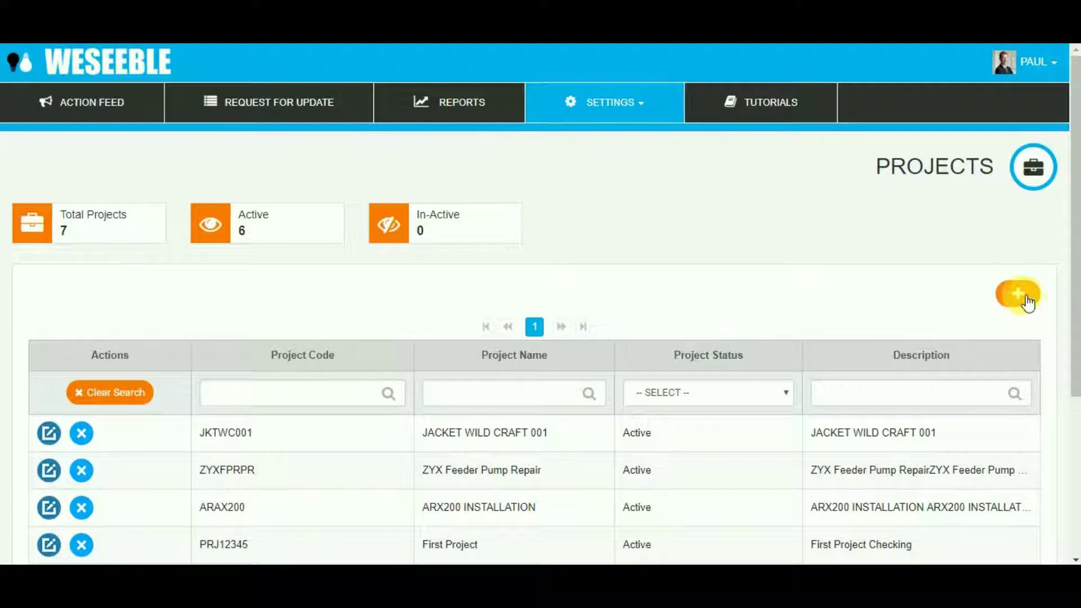
left_click(1024, 296)
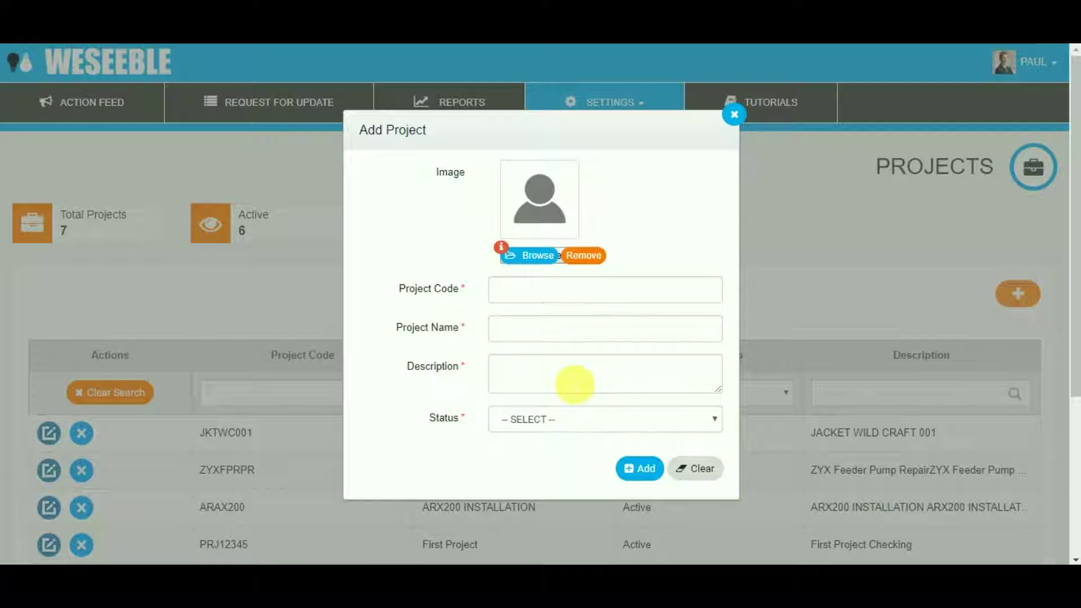
left_click(558, 422)
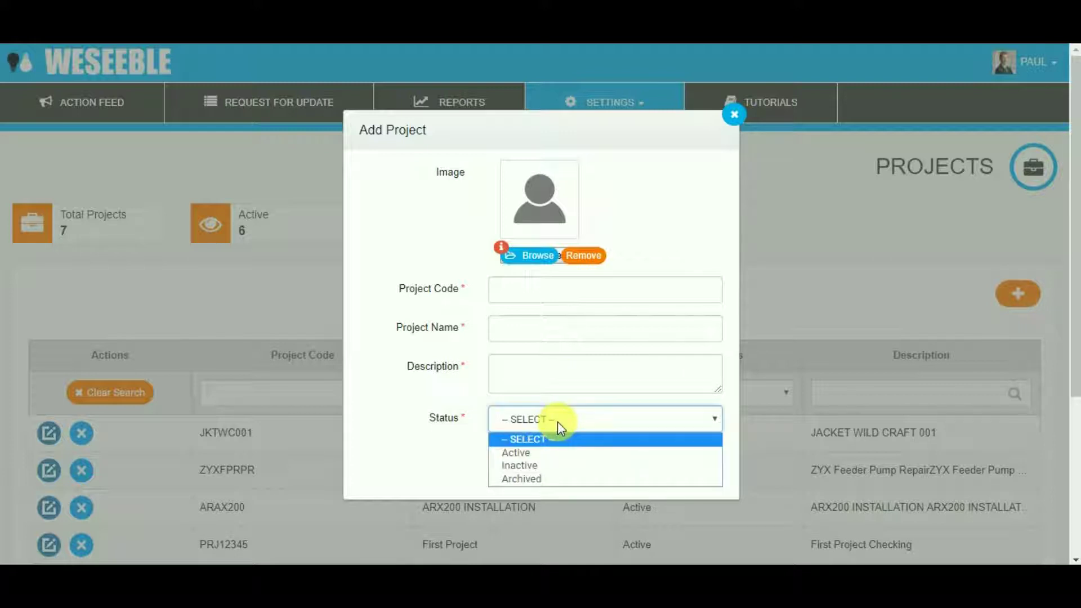
left_click(430, 423)
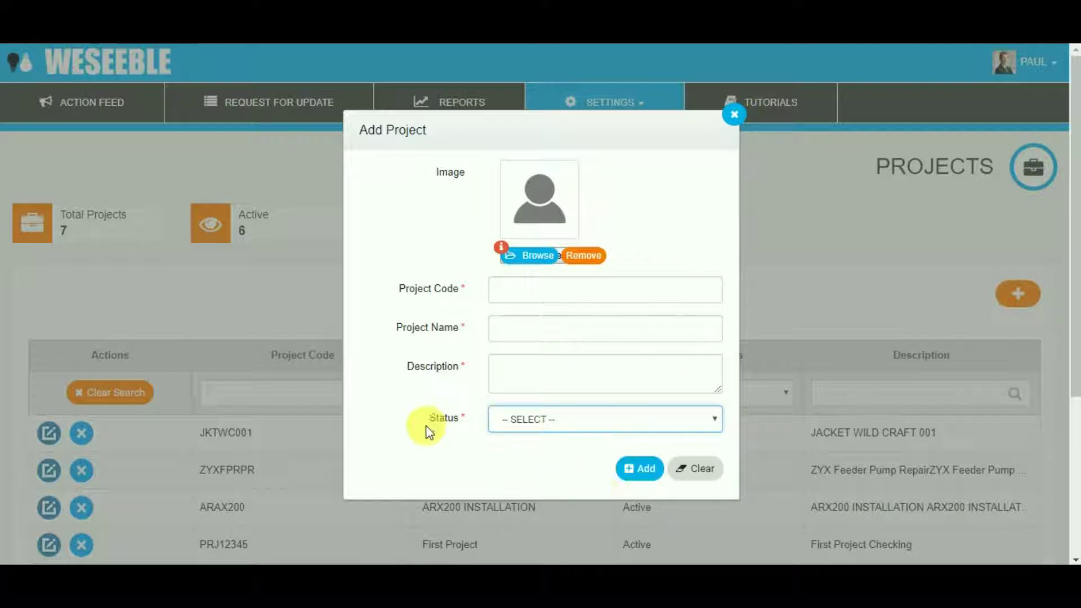
left_click(735, 114)
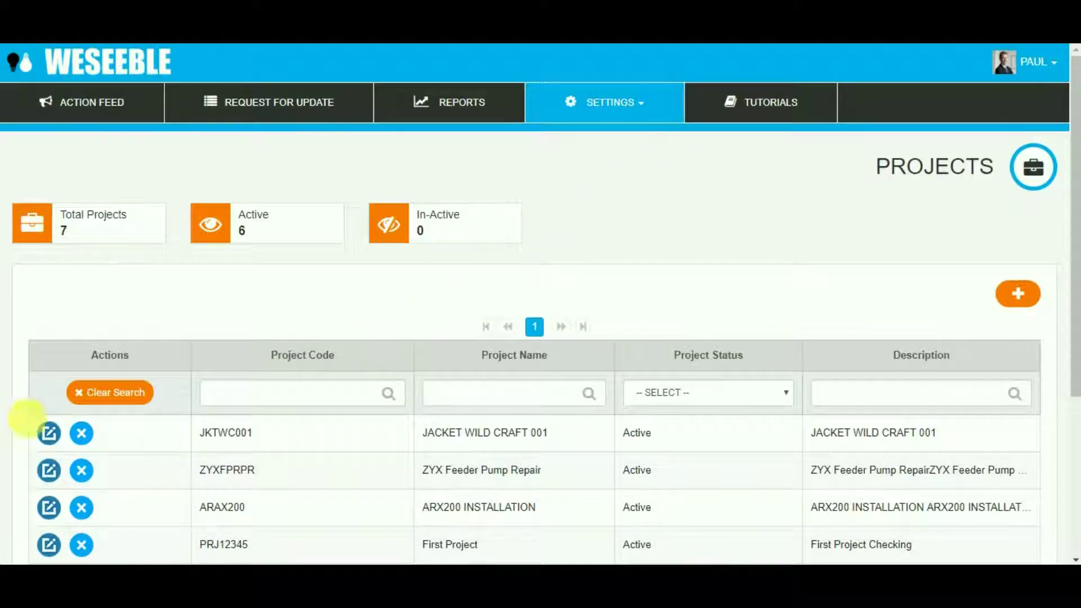
Open project JKTWC001 for editing, look over its details, and close it without updating
left_click(49, 433)
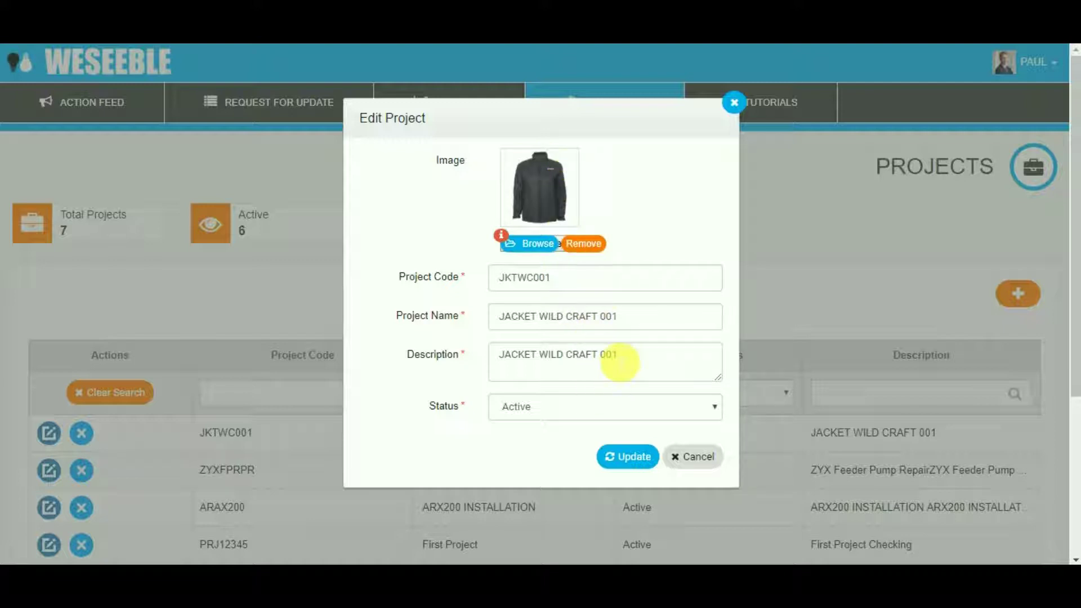
left_click(735, 102)
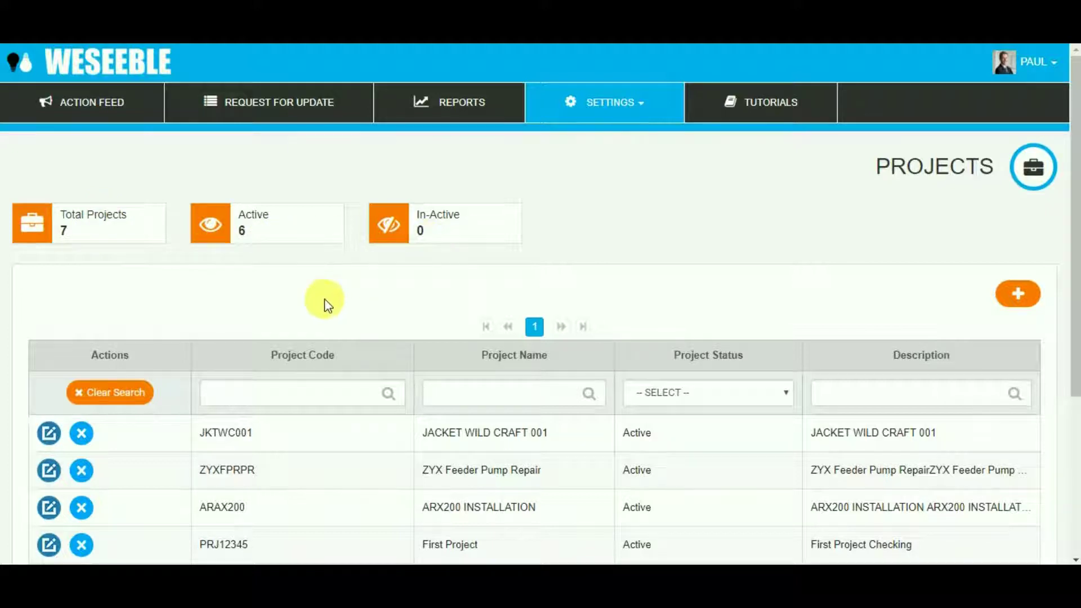
Examine the project list's code and name search filters and its Project Status filter options
scroll(325, 300, "down", 3)
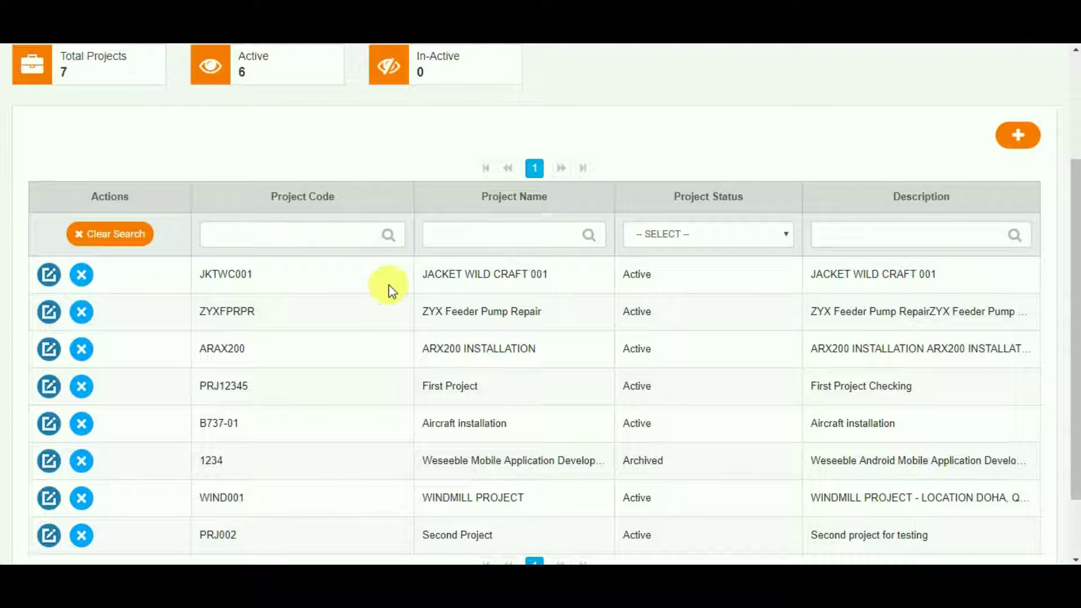
left_click(361, 235)
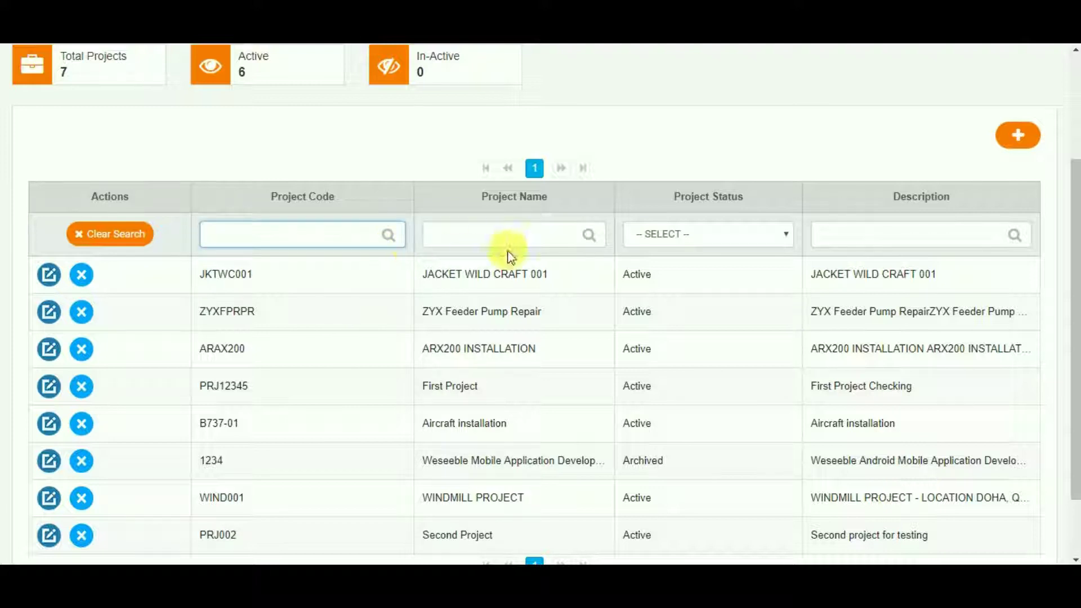
left_click(520, 239)
left_click(670, 232)
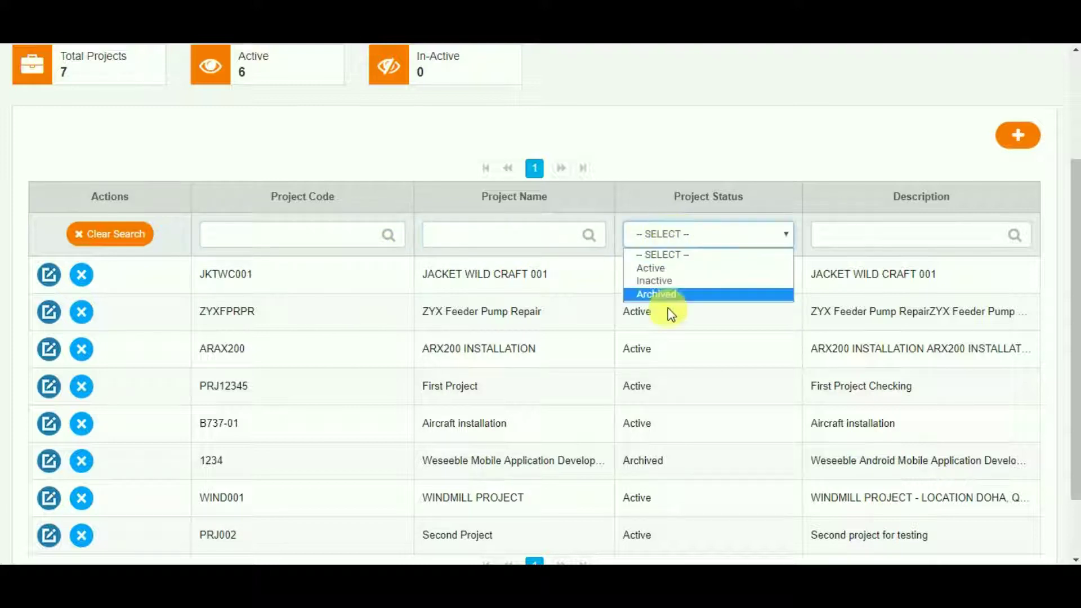
left_click(709, 234)
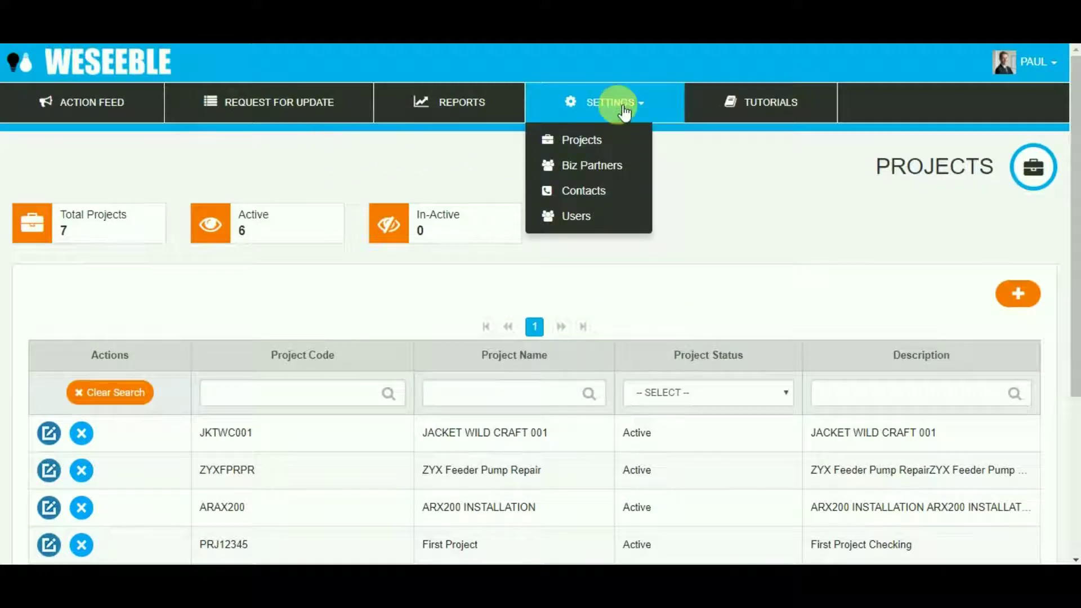
Go to the Biz Partners page and view its blank Add Biz Partner form, leaving it unsaved
left_click(609, 175)
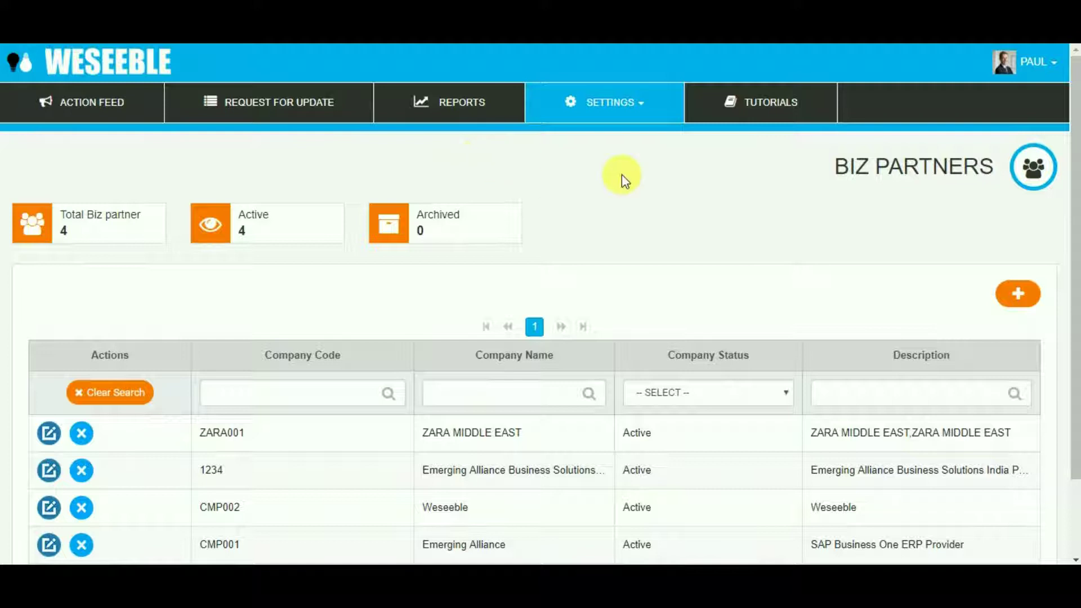
left_click(1019, 293)
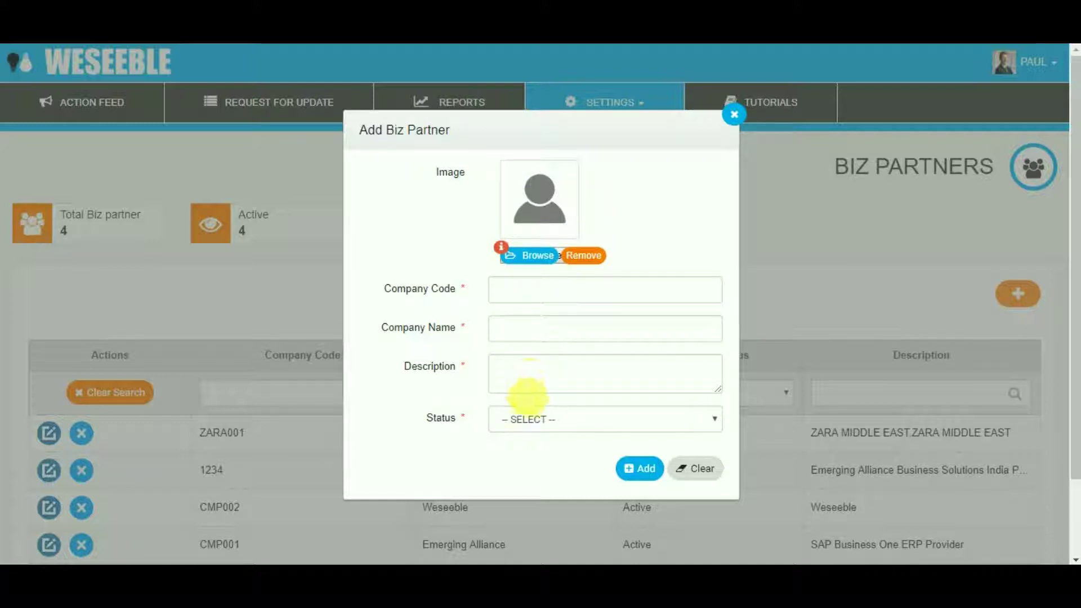
left_click(733, 115)
Open the ZARA001 biz partner for editing, look over its Status options, and close it without updating
scroll(608, 295, "down", 2)
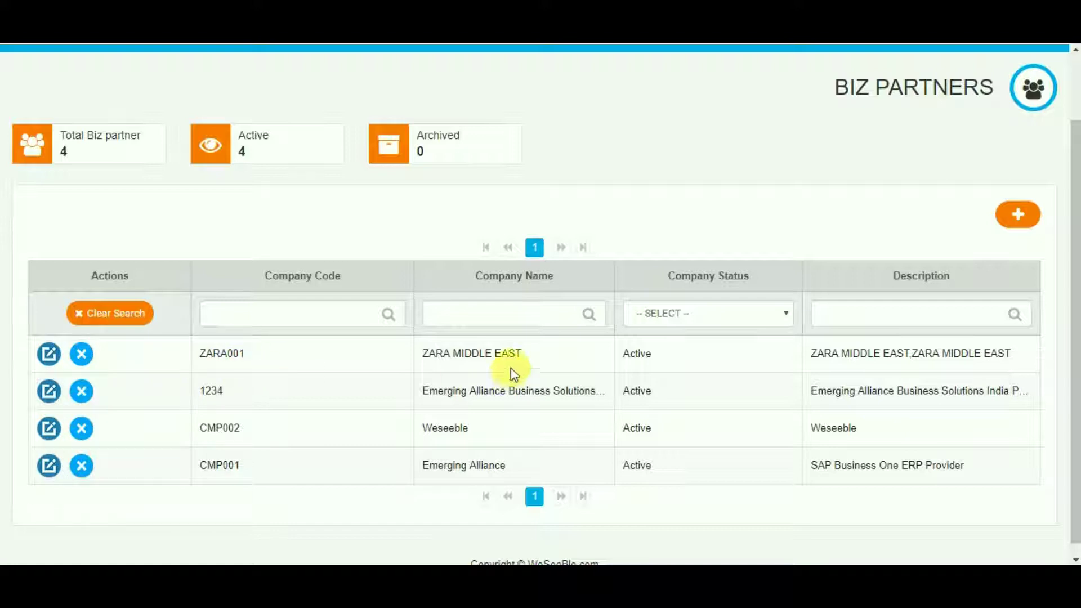
left_click(49, 354)
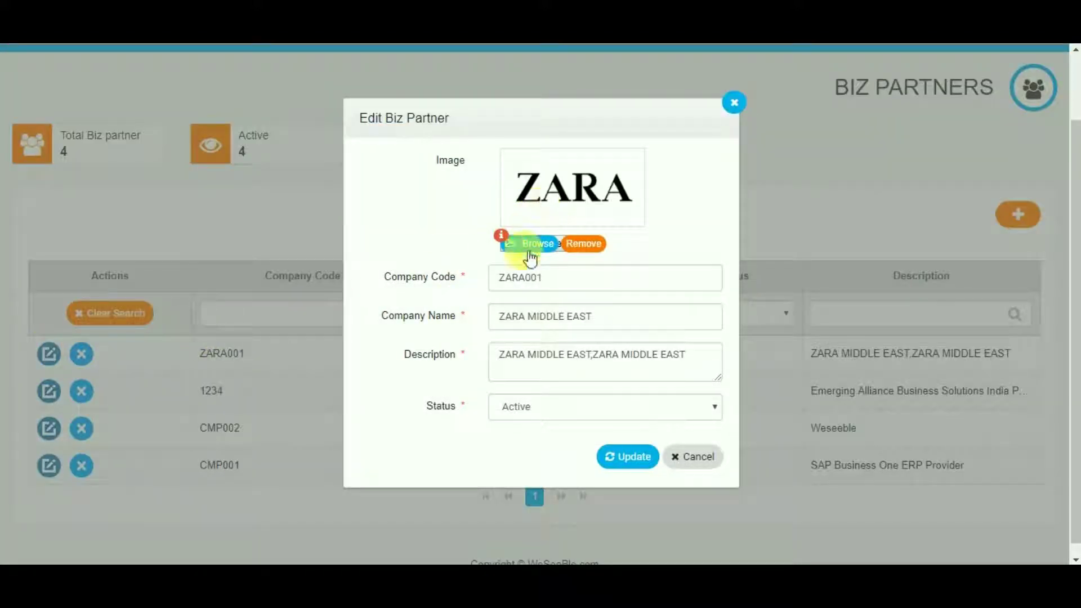
left_click(536, 412)
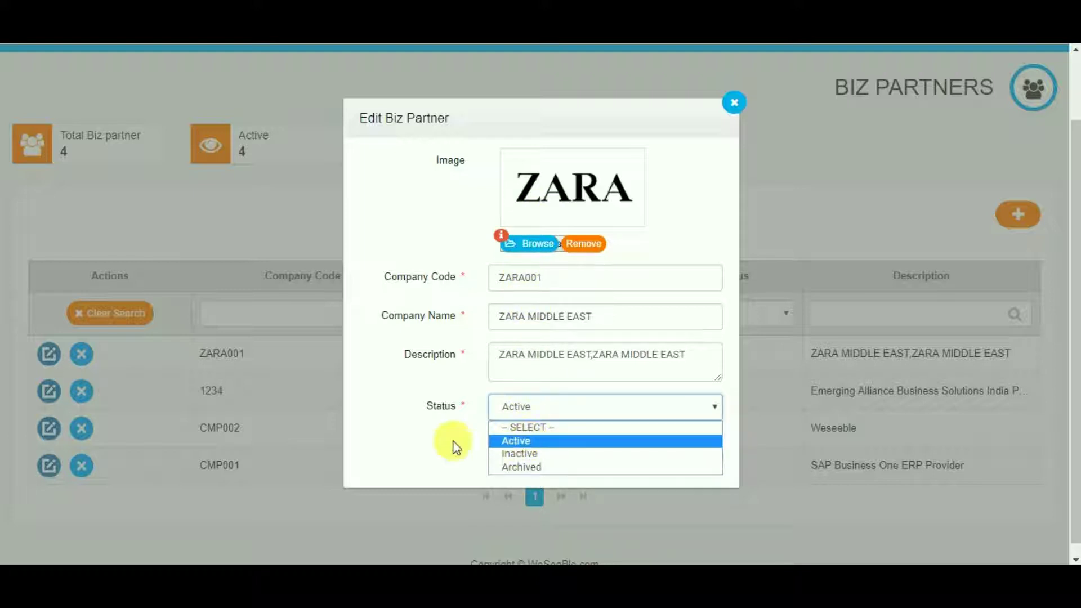
left_click(423, 439)
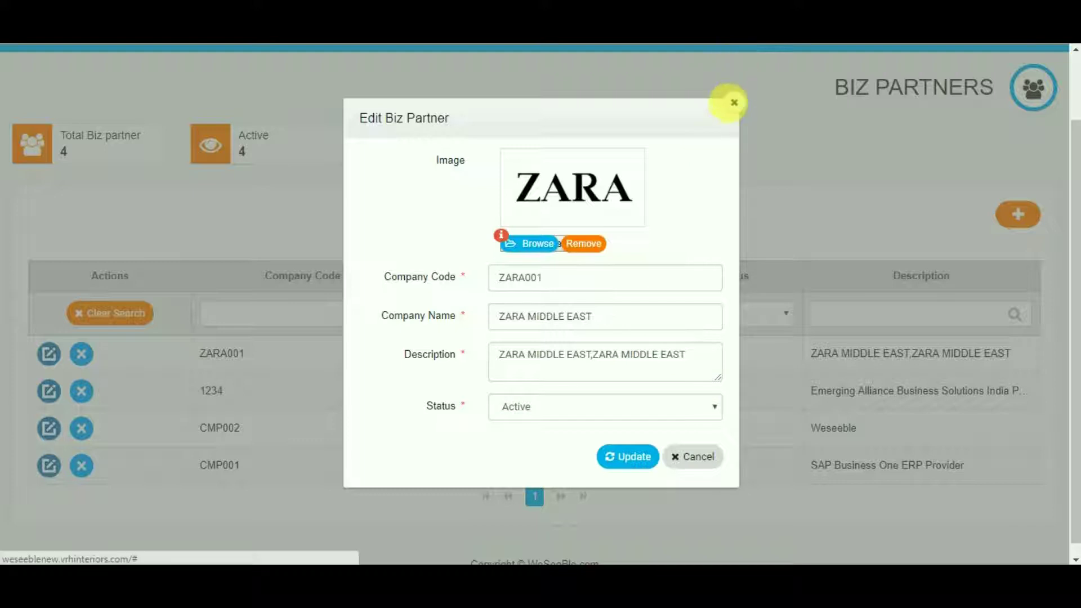
left_click(731, 103)
Review the Biz Partners totals and the list's Company Code and Company Name search filters
scroll(520, 246, "up", 2)
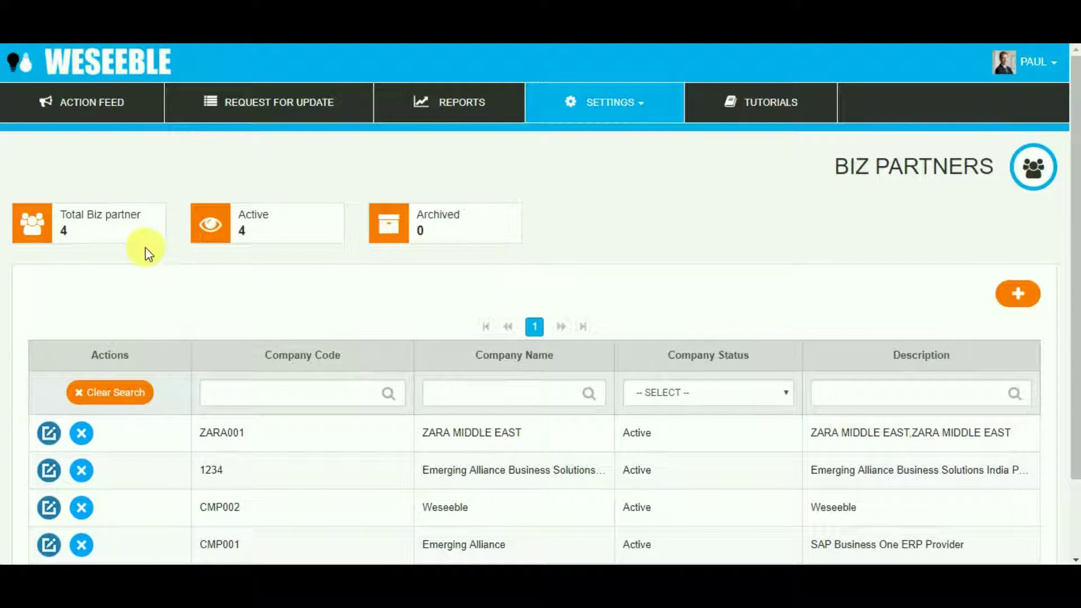
scroll(127, 238, "down", 2)
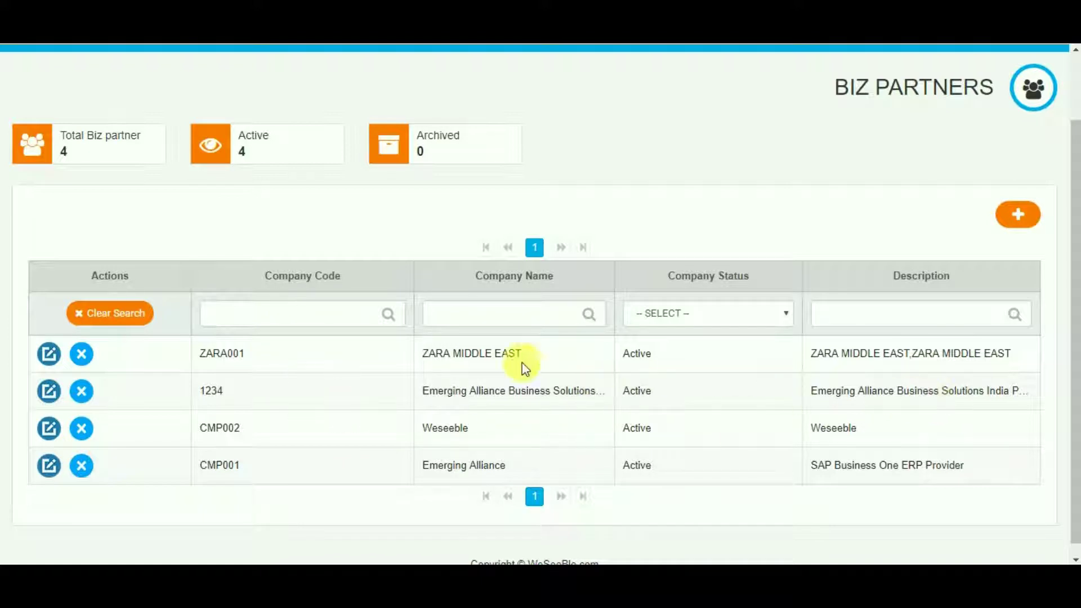
left_click(309, 325)
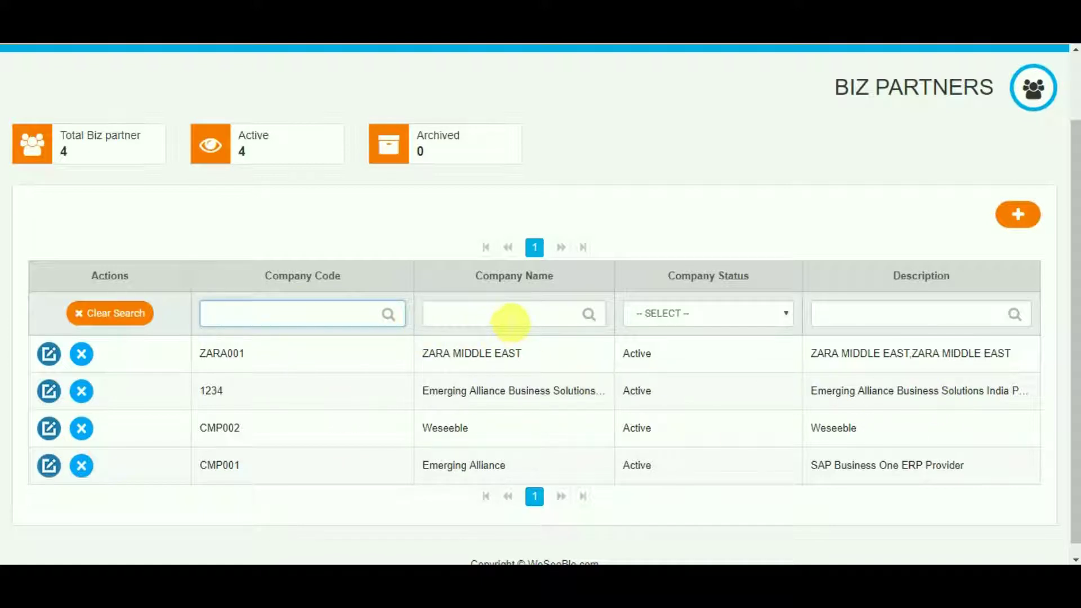
left_click(510, 319)
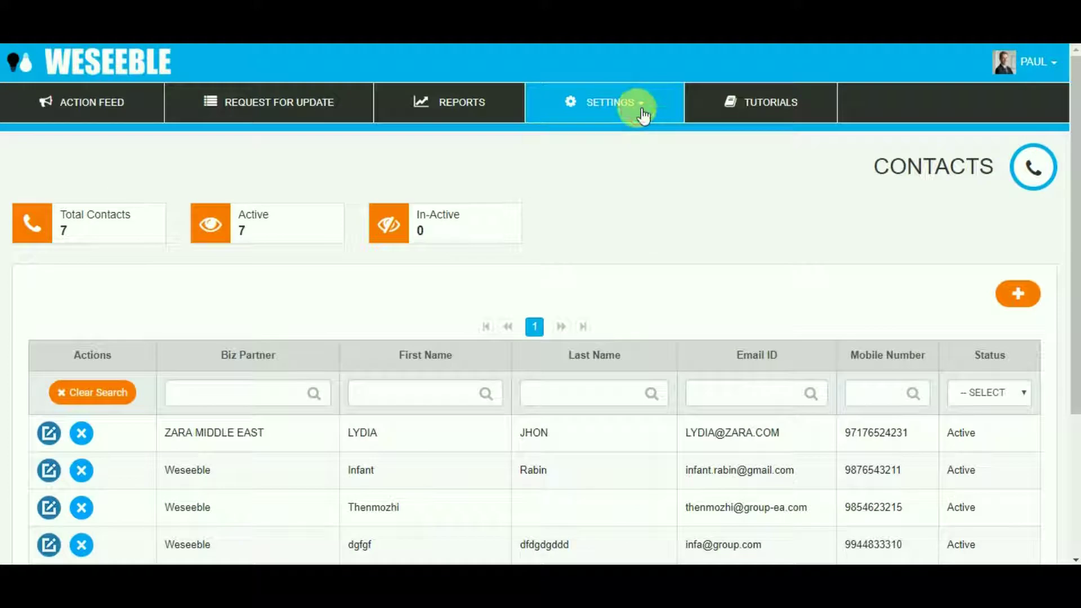
On the Contacts page, open a blank Add Contacts form, look over its fields, and close it
left_click(644, 113)
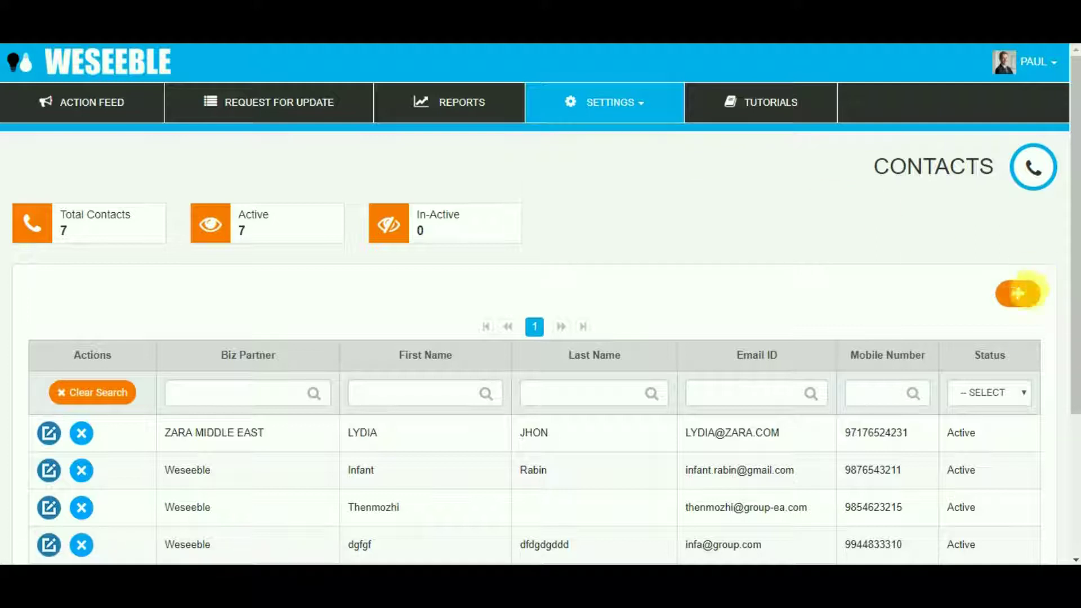
left_click(1020, 296)
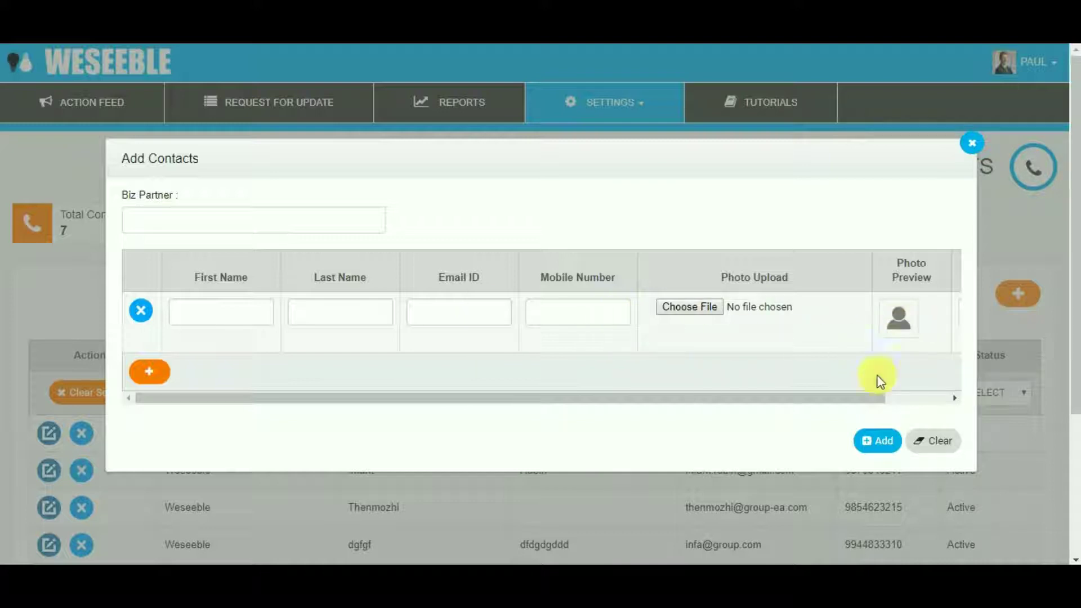
left_click(877, 440)
Open the ZARA MIDDLE EAST contact for editing, view its fields through Status, close it without updating, and review the contact list
scroll(337, 171, "down", 1)
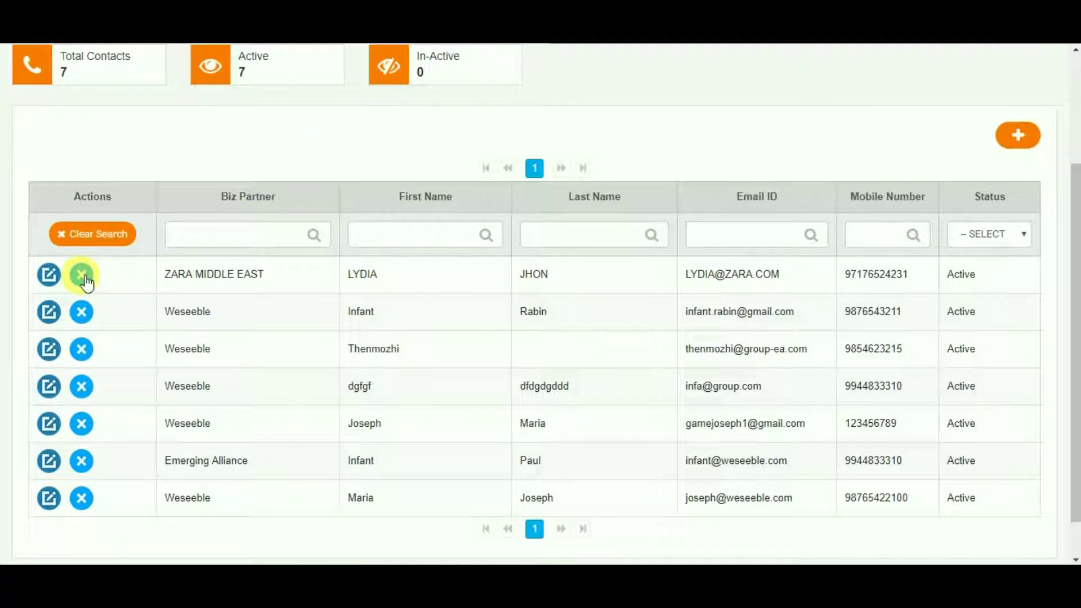
left_click(49, 275)
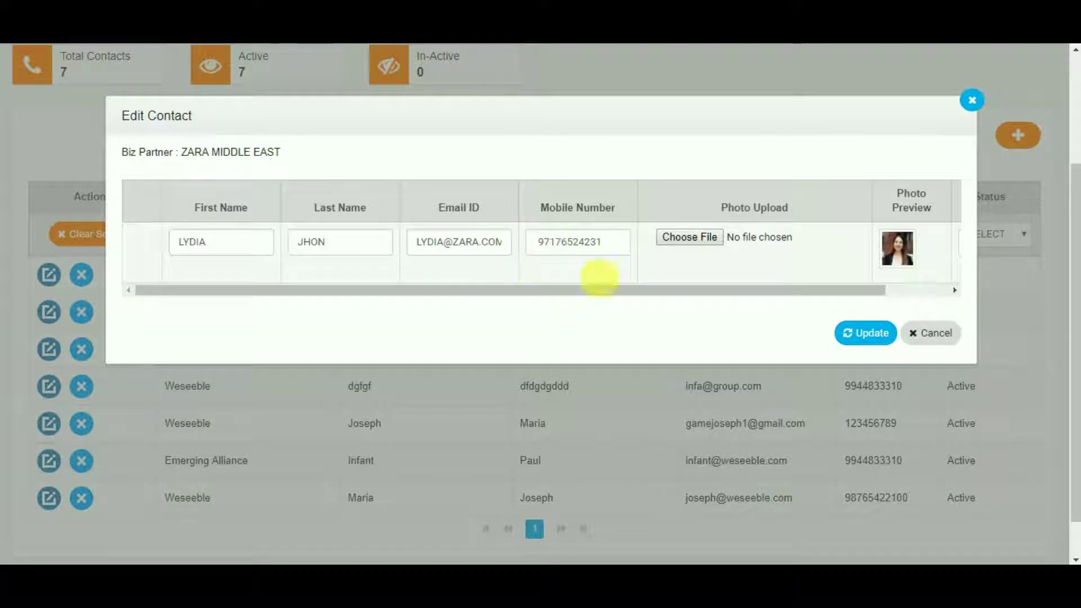
left_click_drag(613, 292, 767, 294)
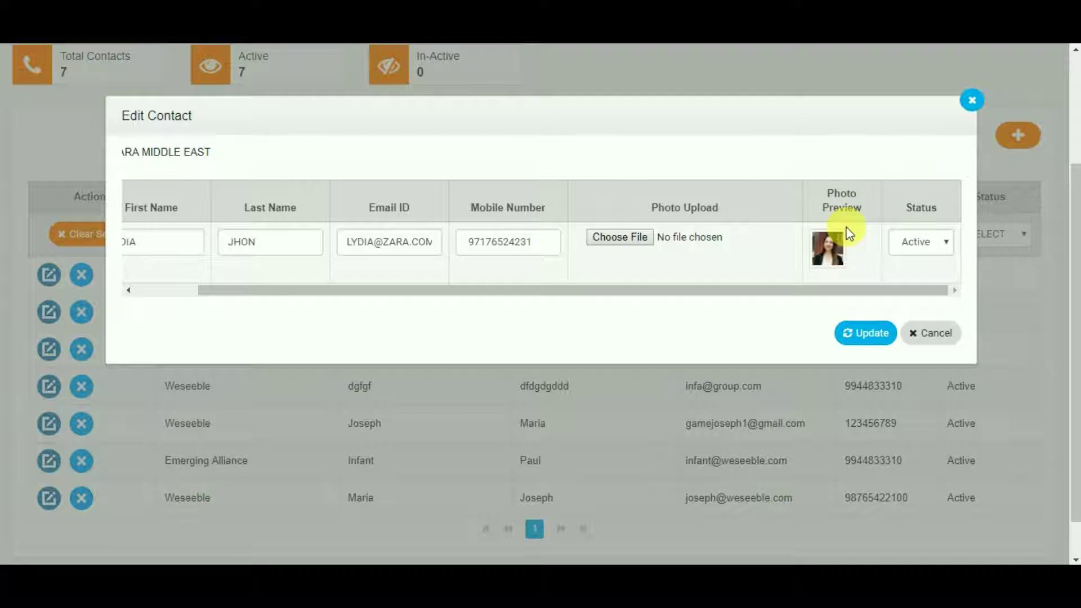
left_click(972, 100)
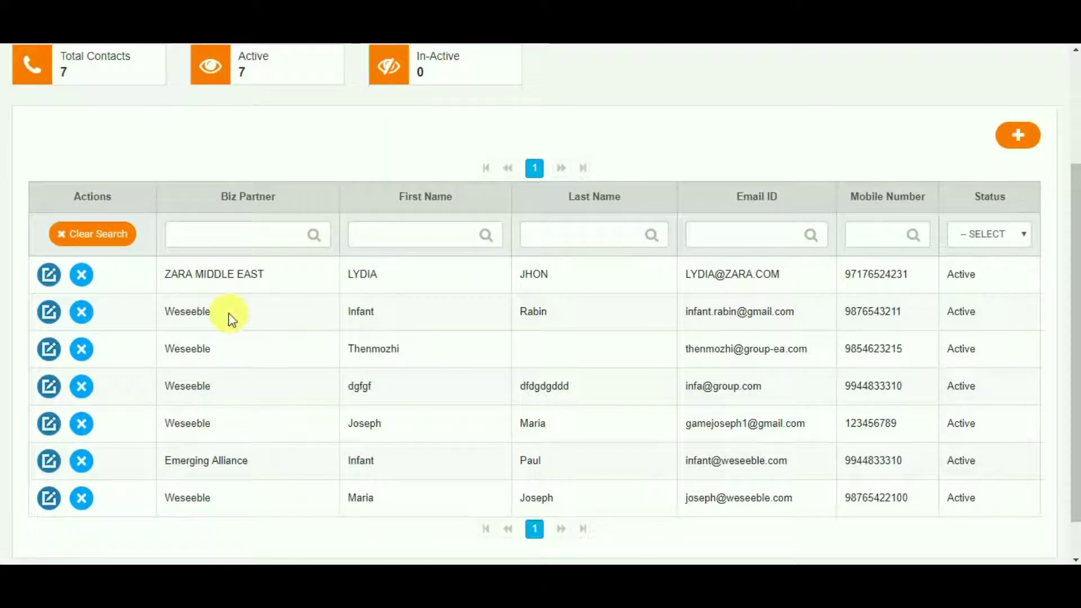
scroll(241, 357, "up", 2)
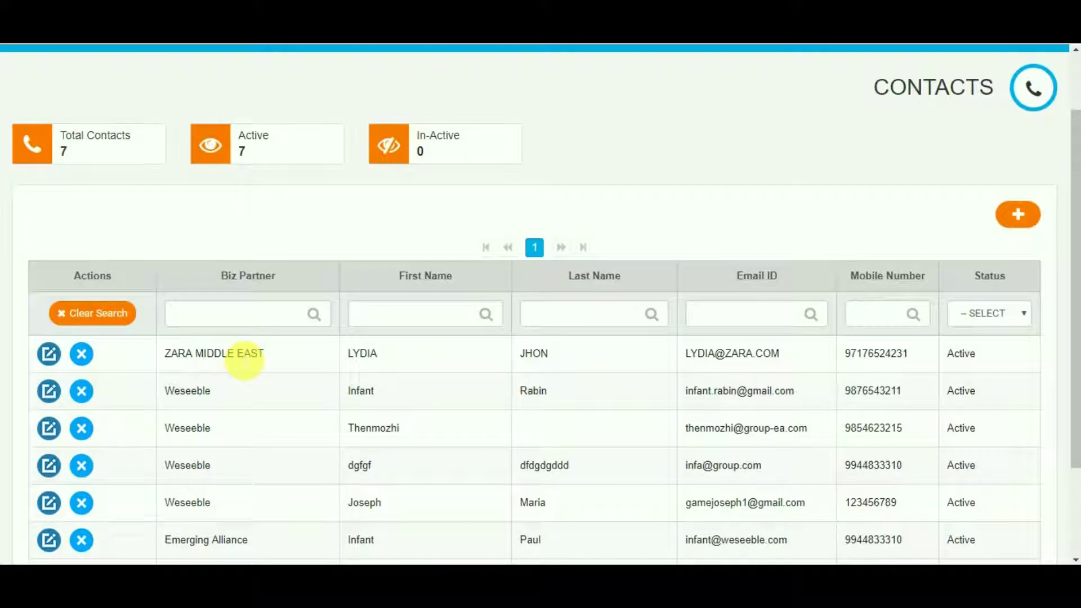
scroll(340, 360, "down", 2)
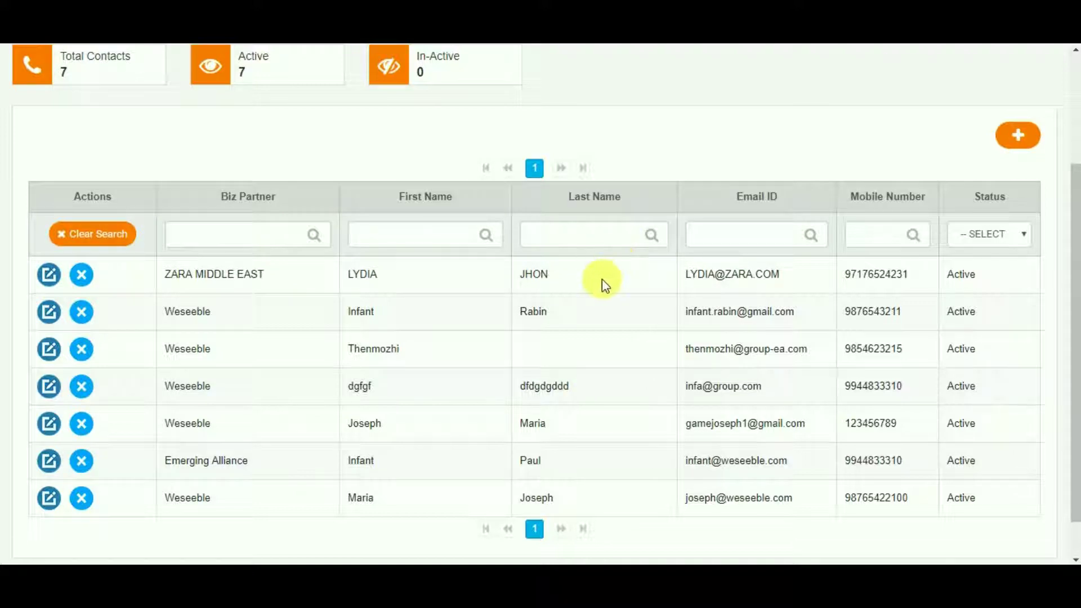
On the Users page, open a blank Add User form, look over its fields, and close it without adding anyone
scroll(601, 280, "up", 2)
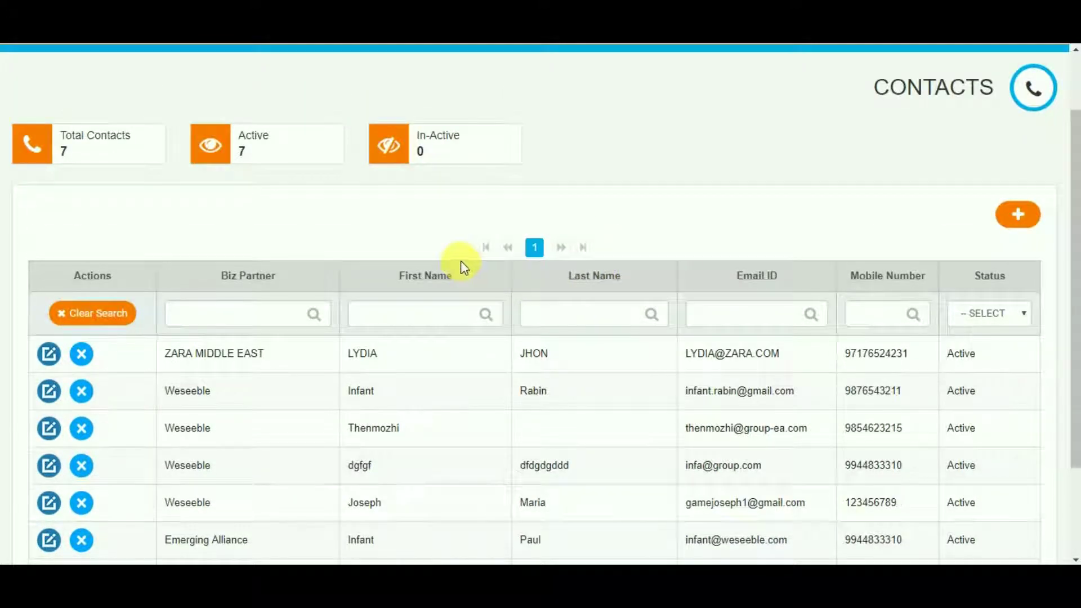
scroll(468, 264, "up", 2)
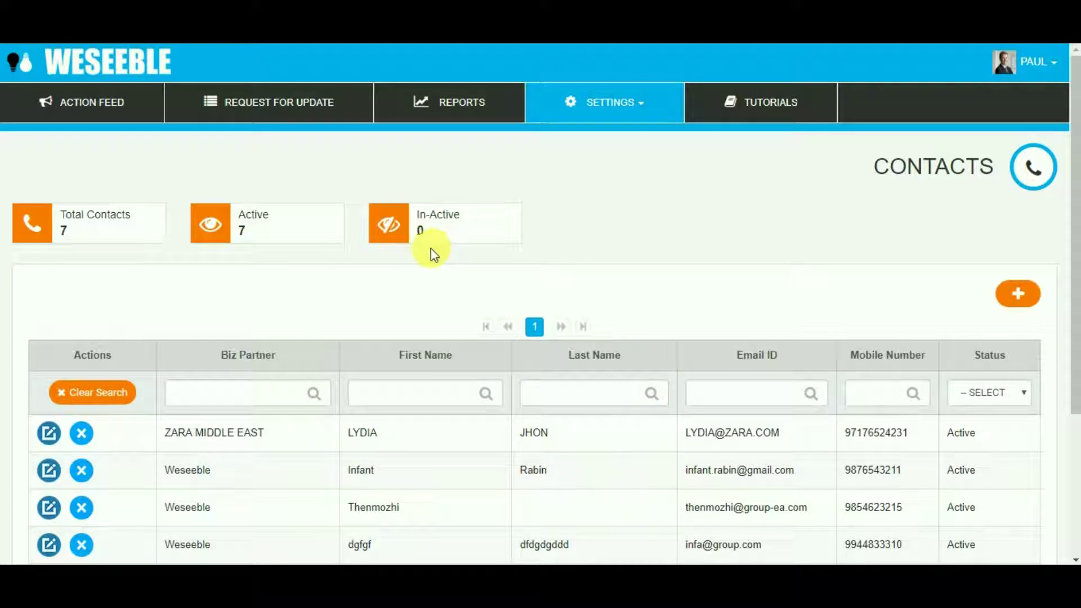
left_click(619, 102)
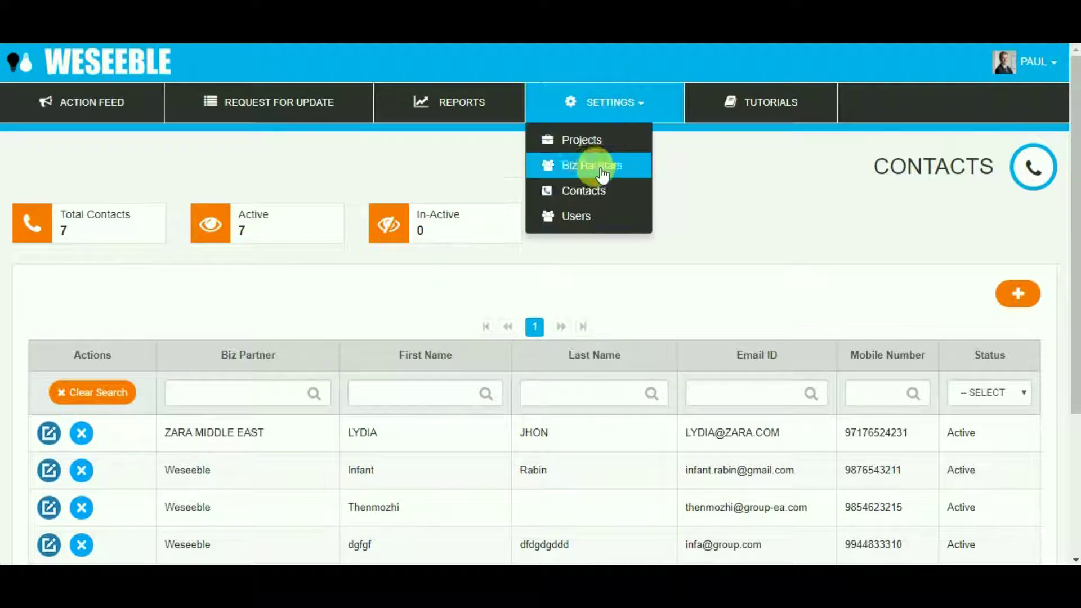
left_click(585, 217)
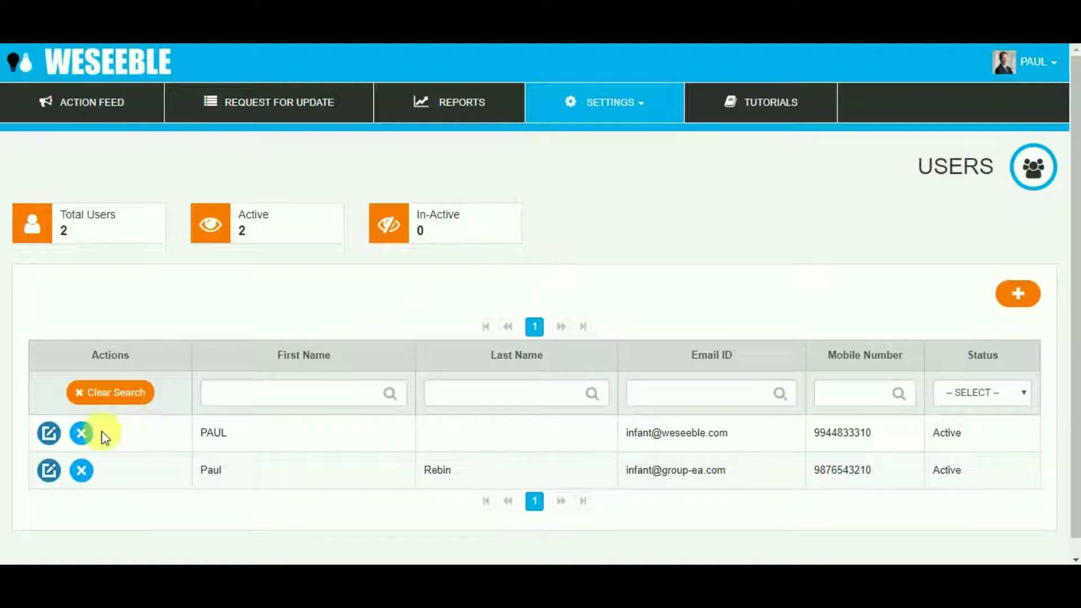
left_click(1021, 297)
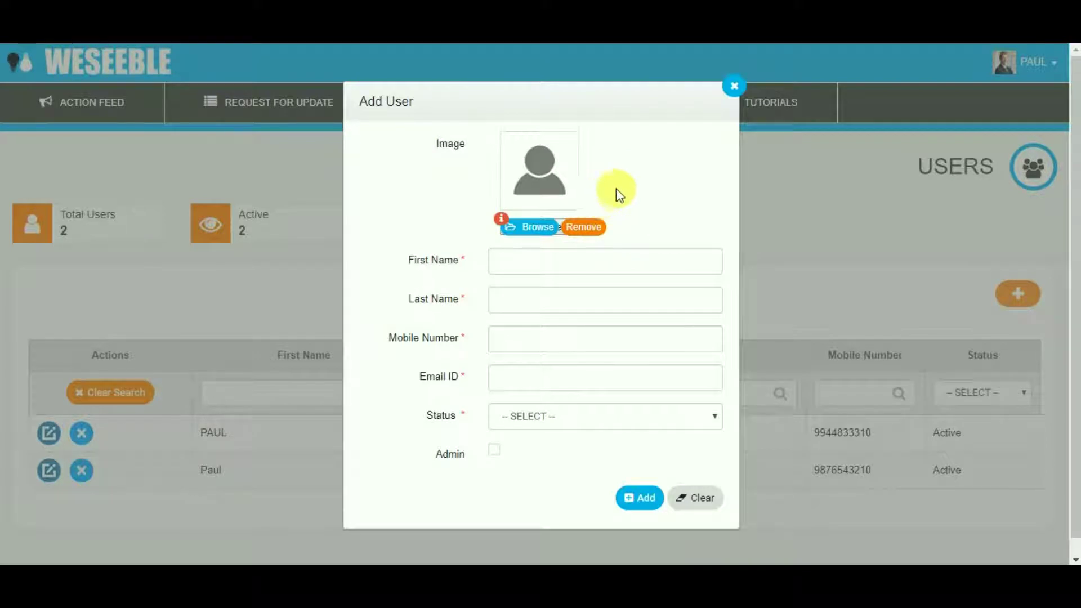
left_click(731, 89)
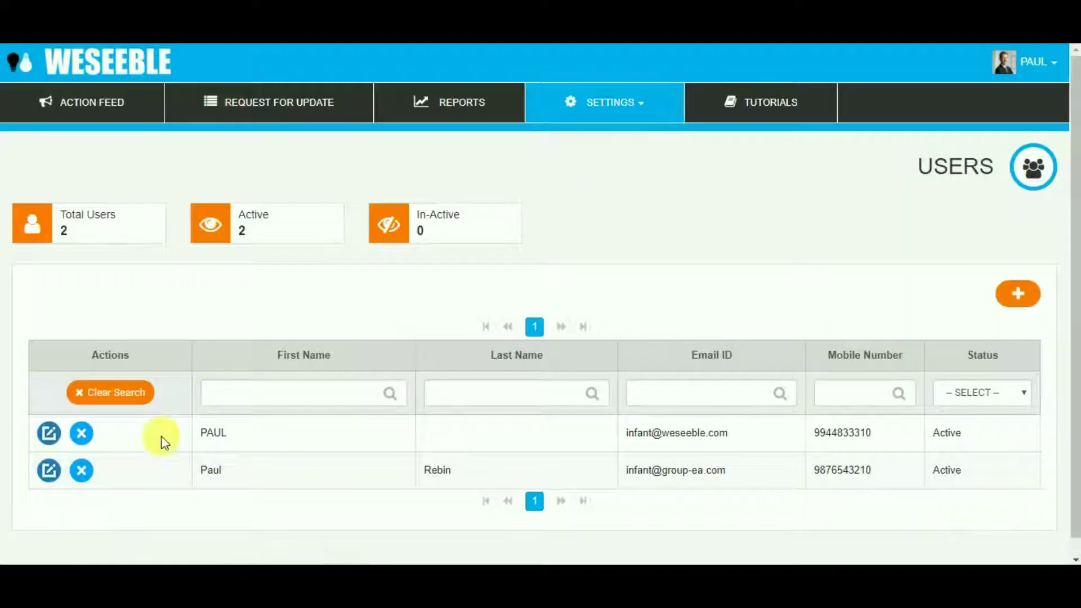
Open the second listed user for editing, view its fields, close it without updating, and review the user list's totals and search filters
left_click(48, 469)
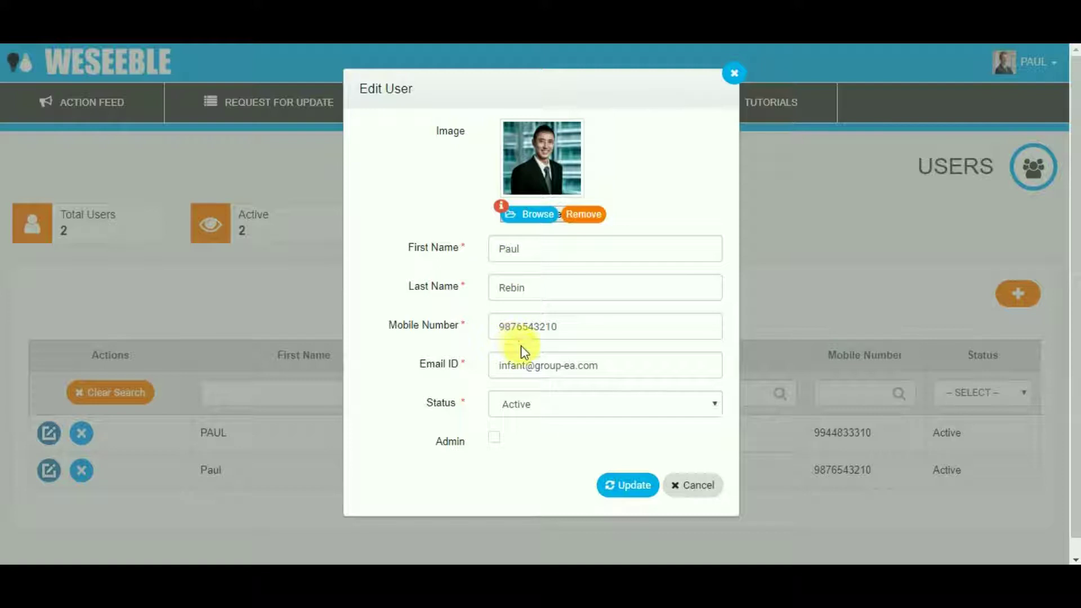
left_click(733, 73)
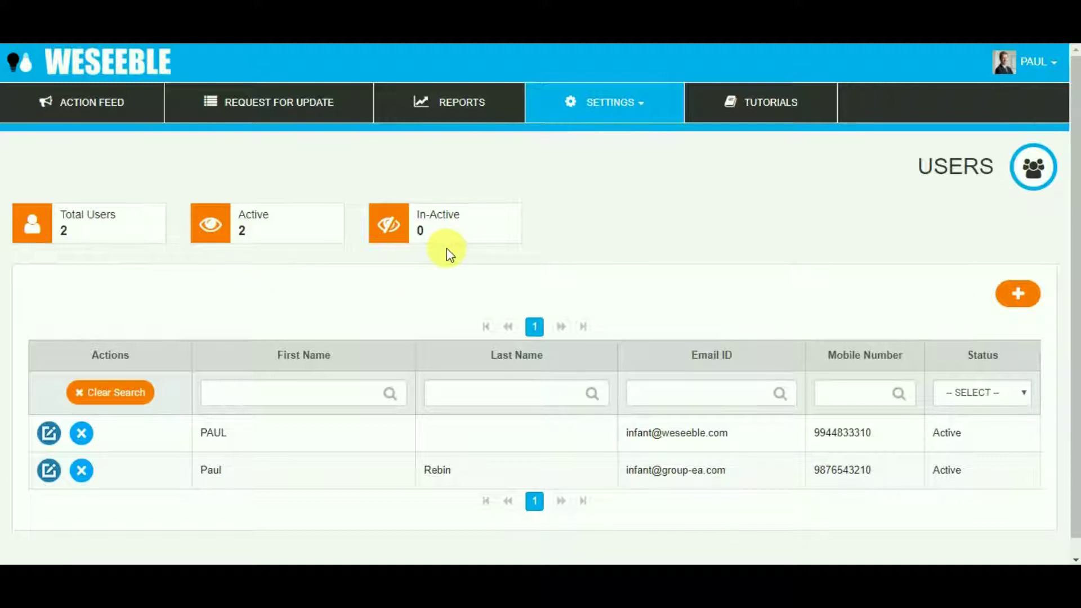
scroll(357, 371, "down", 1)
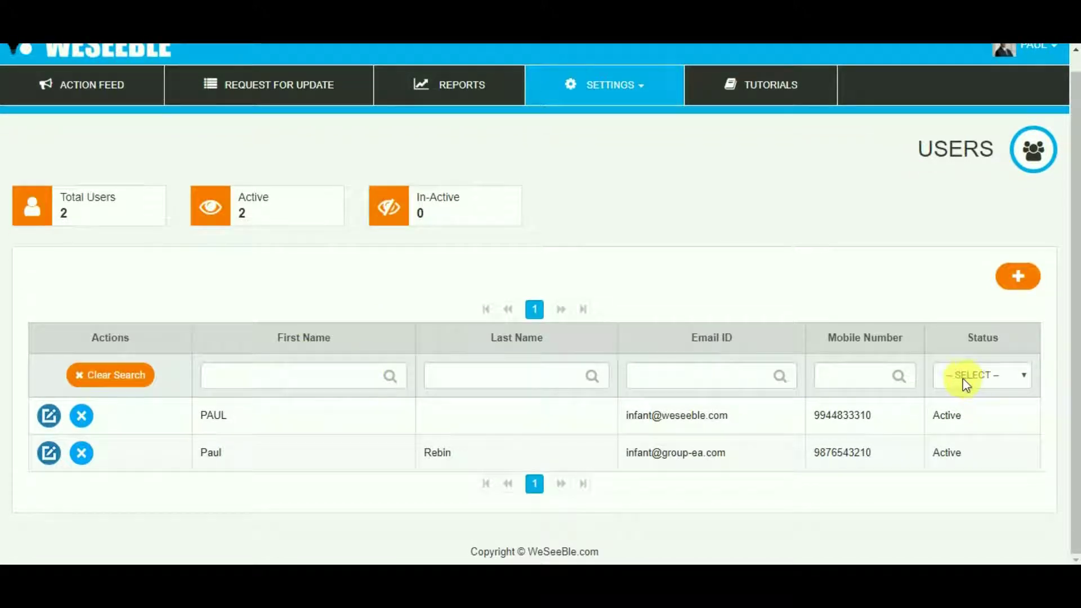
scroll(601, 140, "up", 1)
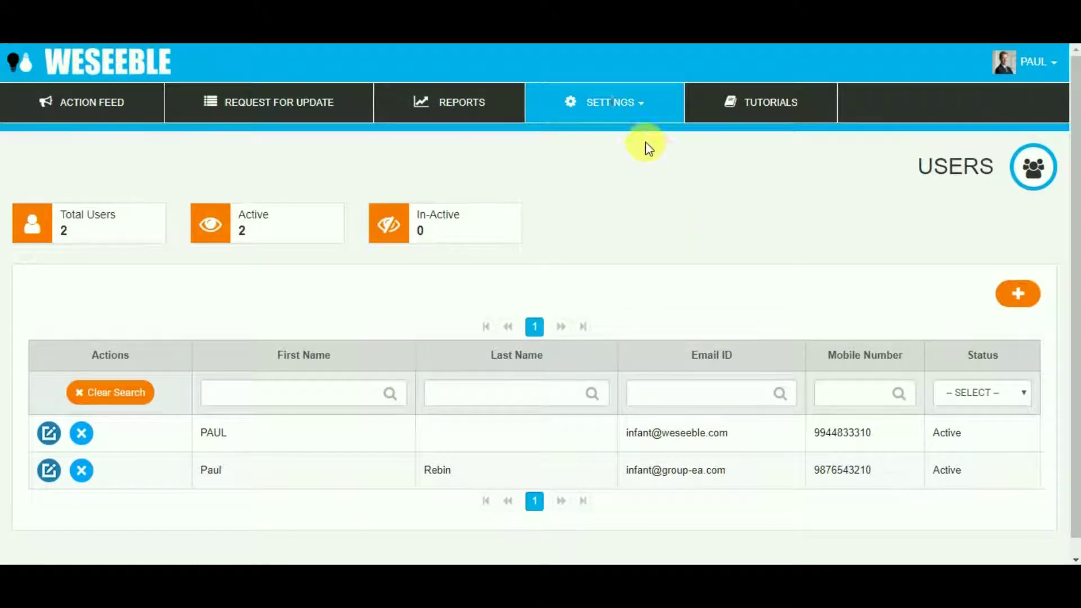
left_click(635, 111)
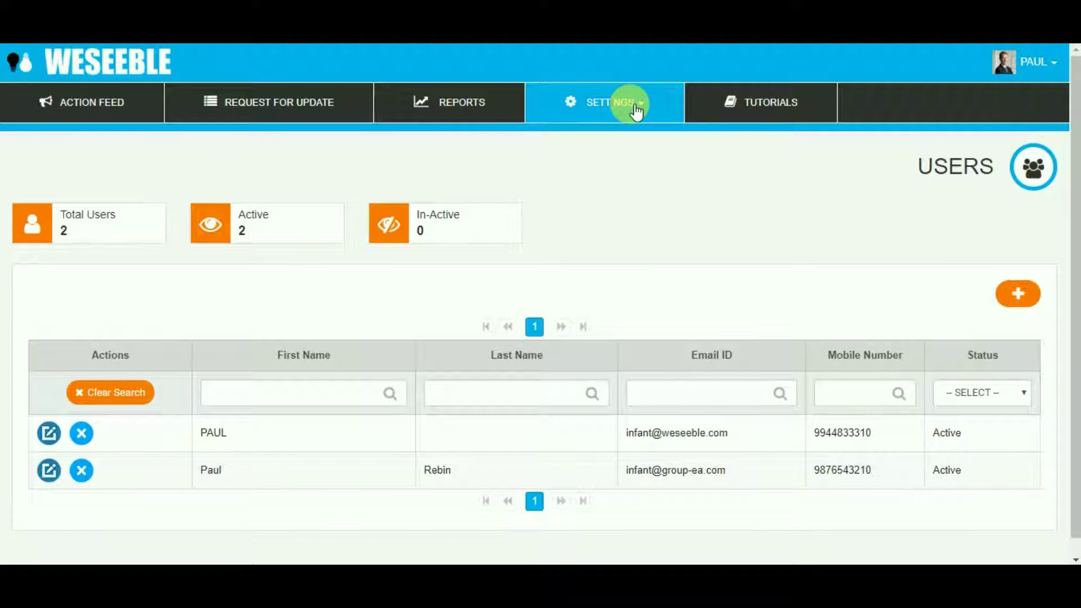
left_click(725, 179)
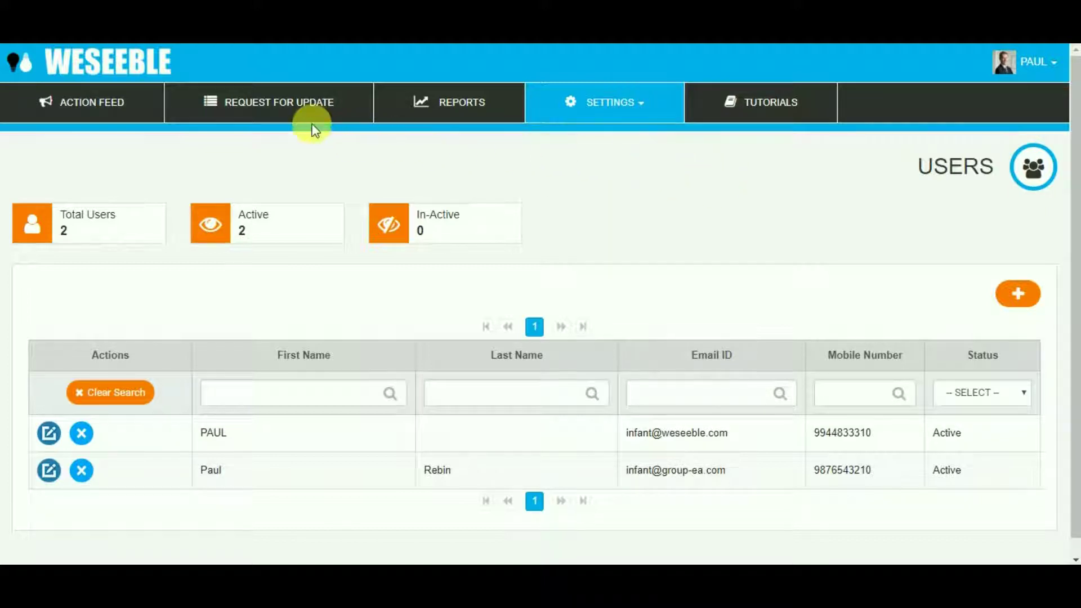
From the Request for Update listing, start a new RFU with the description SAMPLE BATCH FOR ZARA JACKET
left_click(272, 102)
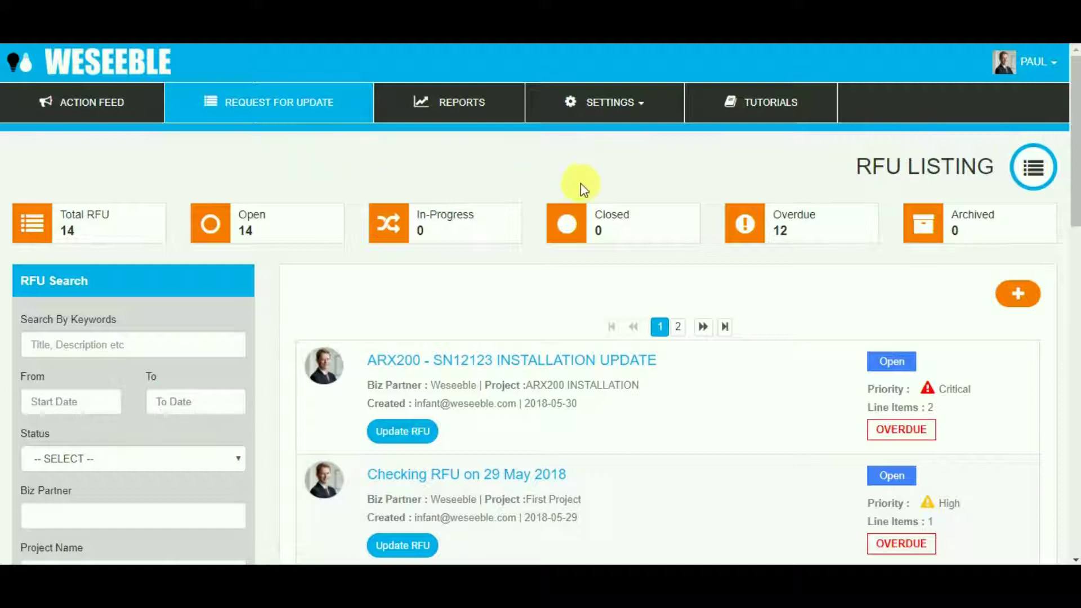
left_click(1020, 297)
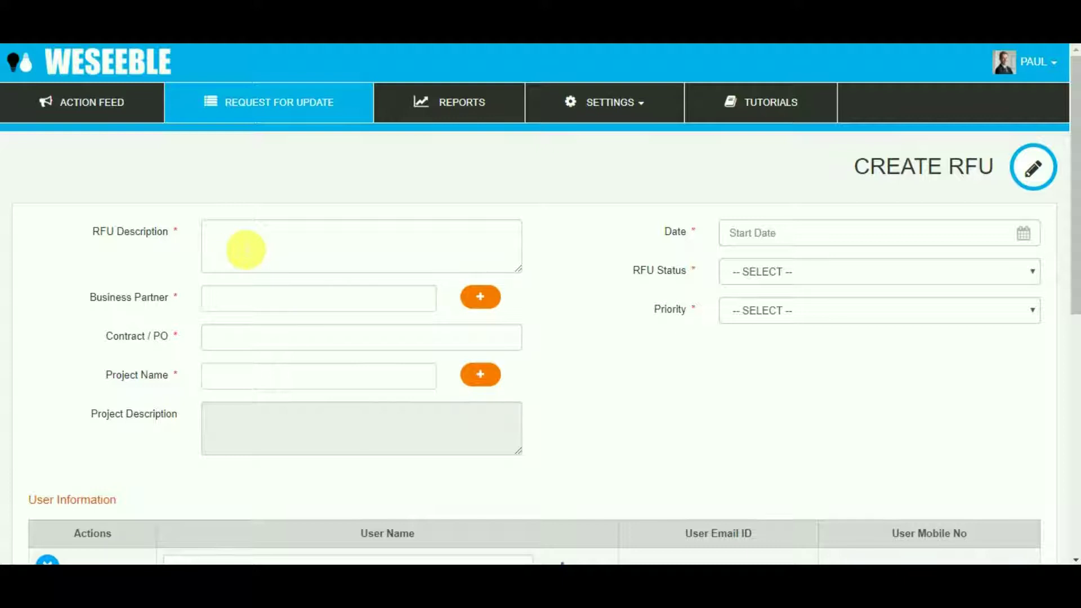
left_click(248, 245)
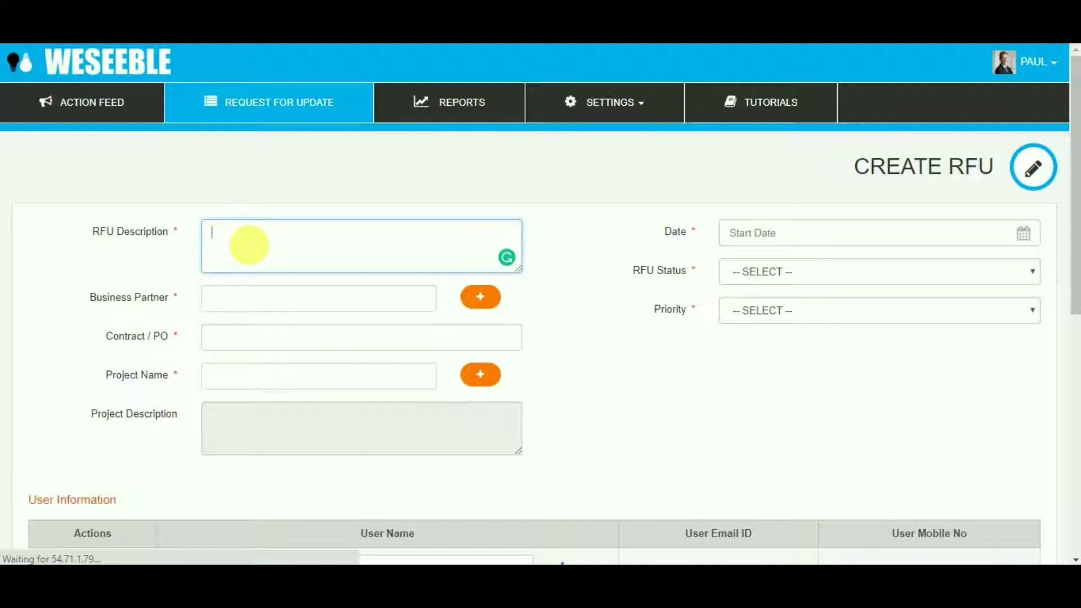
type("SAMPLE BATCH FOR ZA")
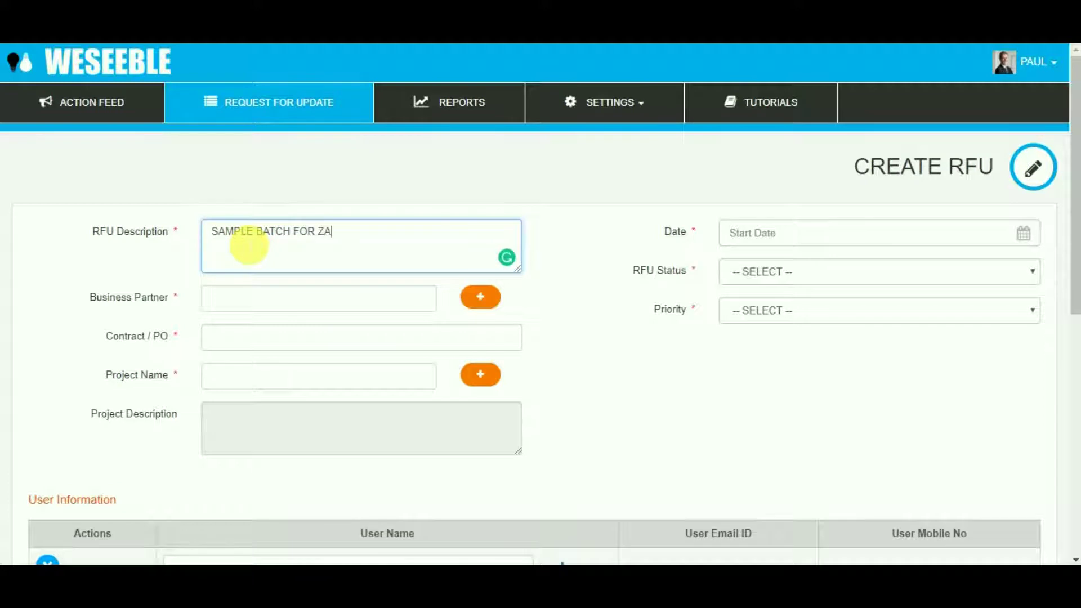
type("RA JZCKET")
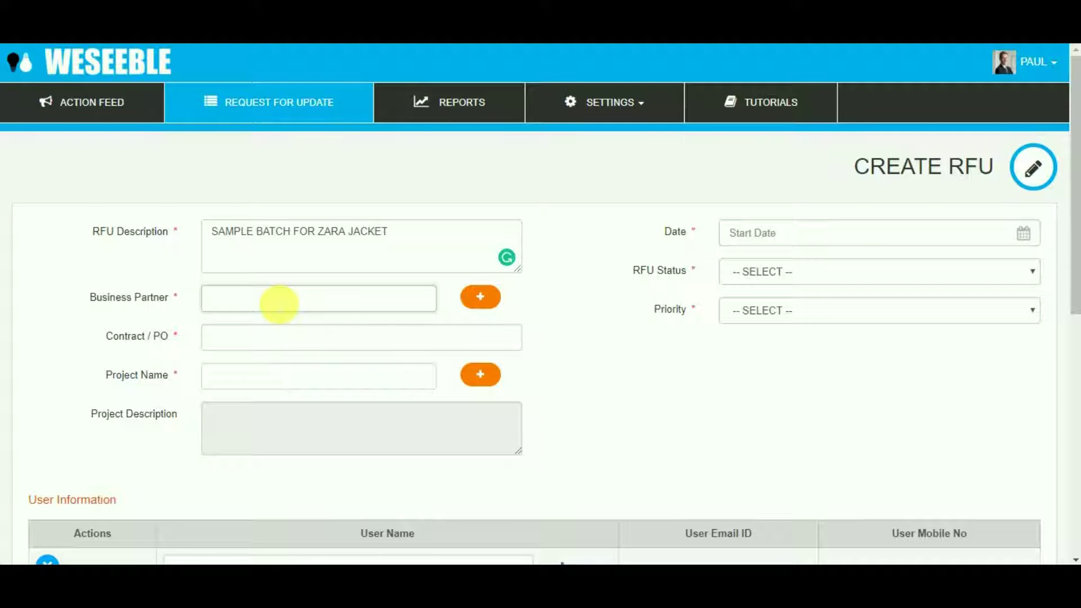
Set the RFU's business partner to ZARA MIDDLE EAST and enter its Contract / PO number
type("ZA")
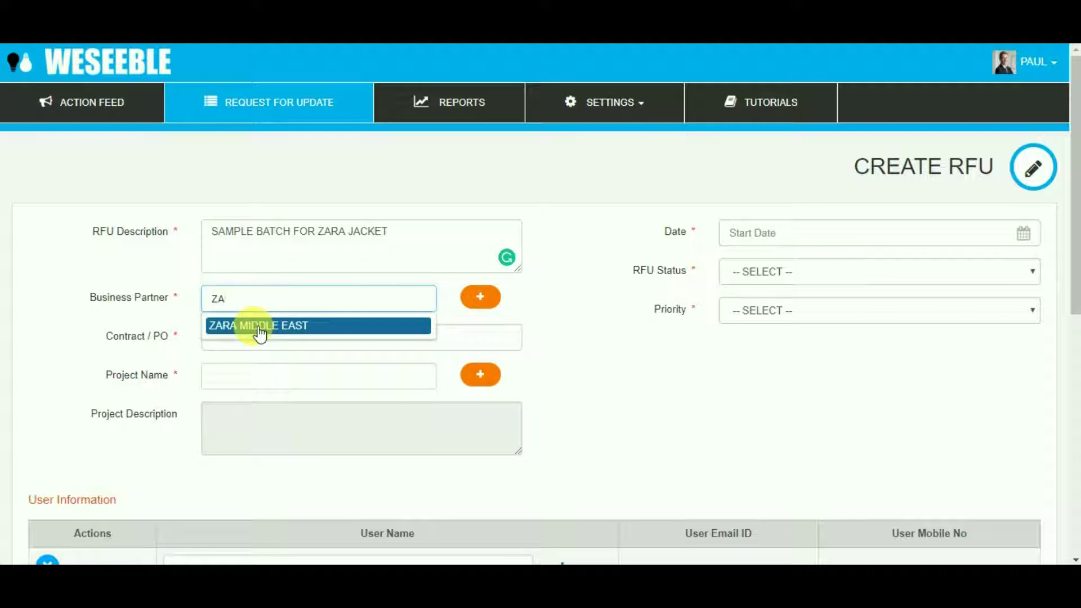
left_click(260, 327)
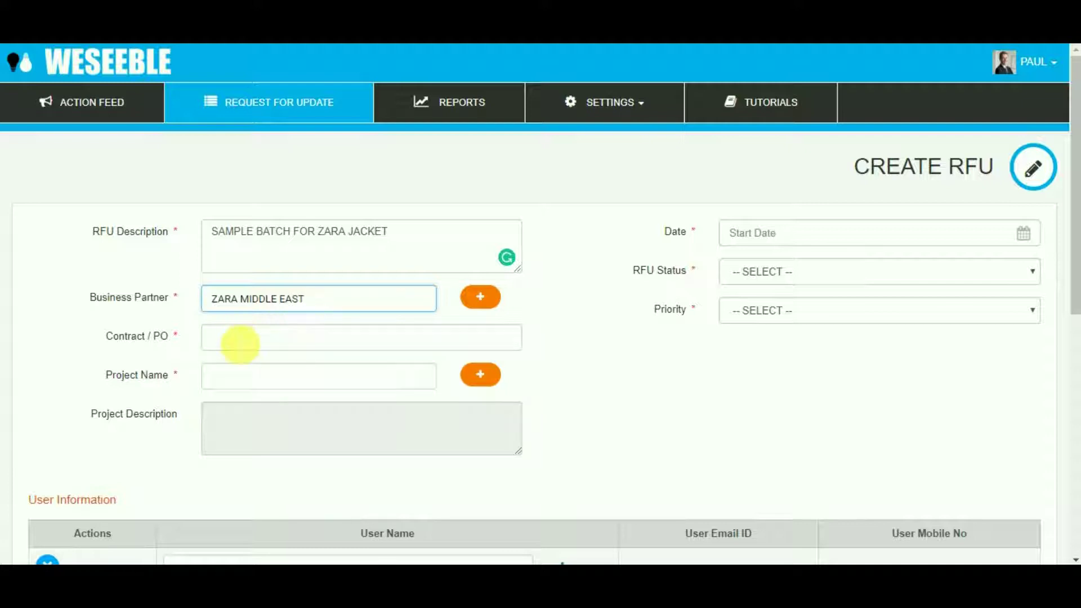
left_click(240, 343)
type("SAMPLE 1234")
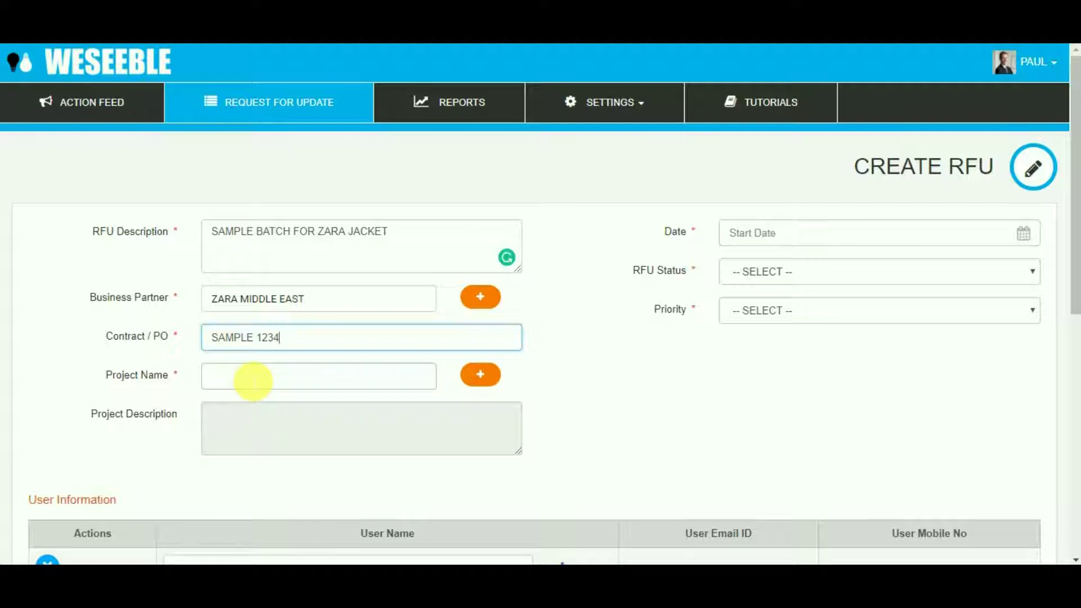
Assign the project JACKET WILD CRAFT 001 to the RFU
left_click(252, 382)
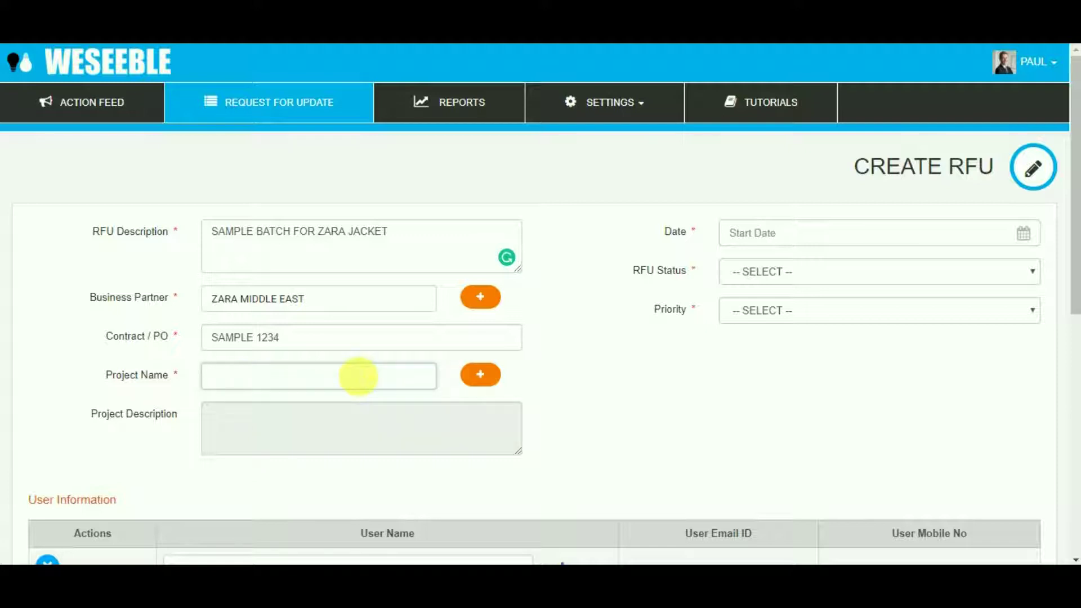
type("JZ")
key("BackSpace")
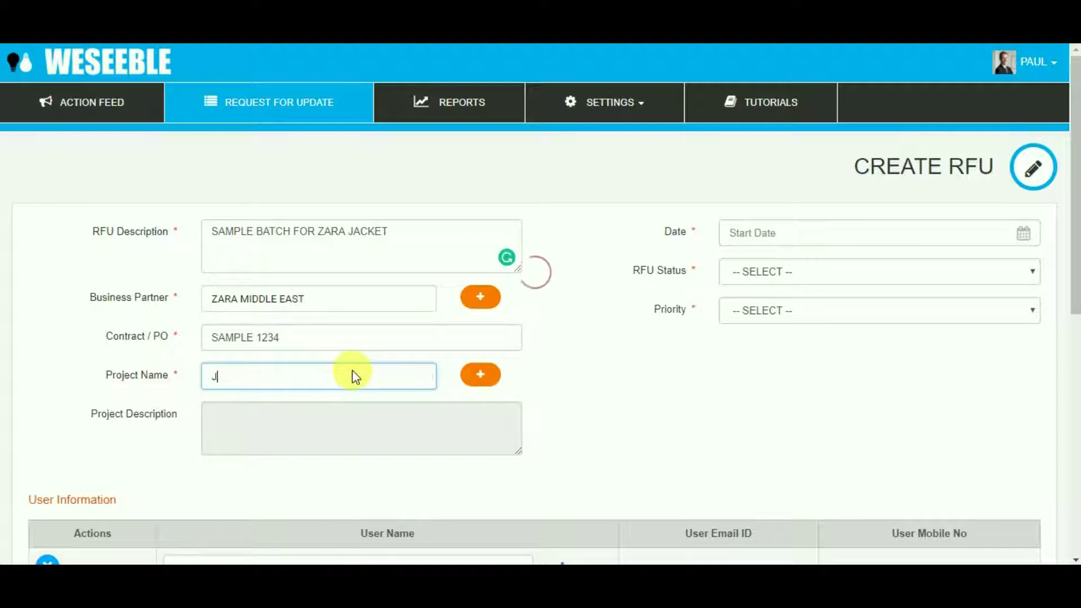
type("ACK")
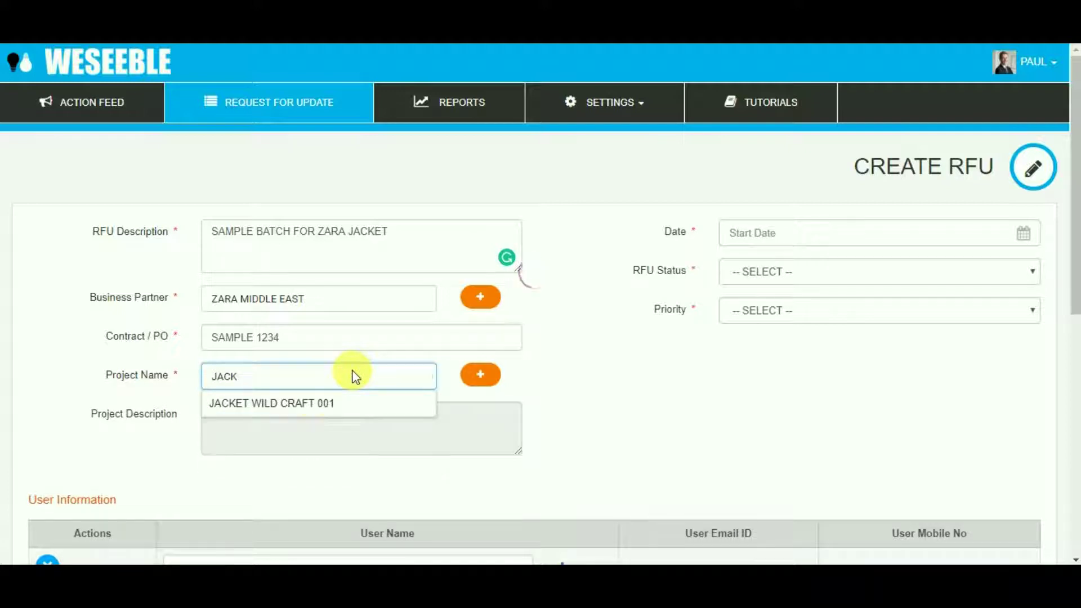
left_click(304, 404)
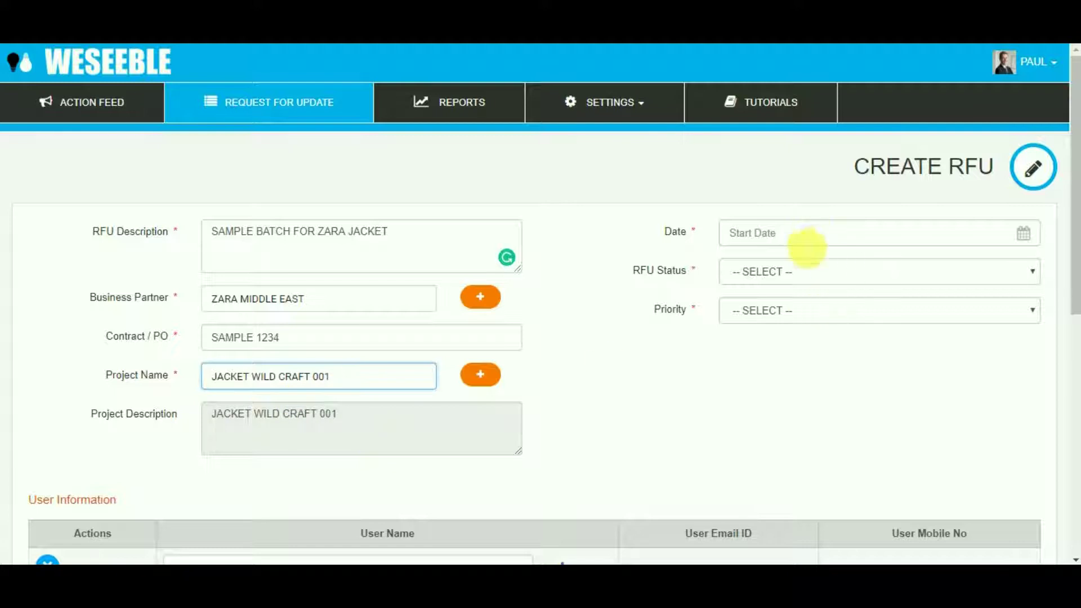
Set the RFU's date to 2018-06-14, its status to Open and its priority to High
left_click(1023, 233)
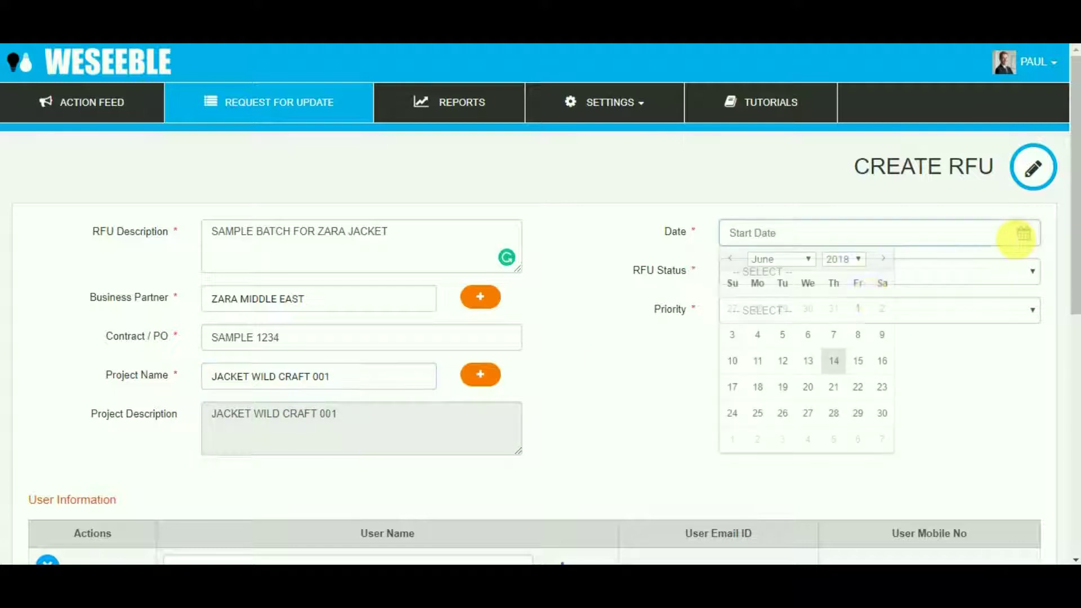
left_click(834, 361)
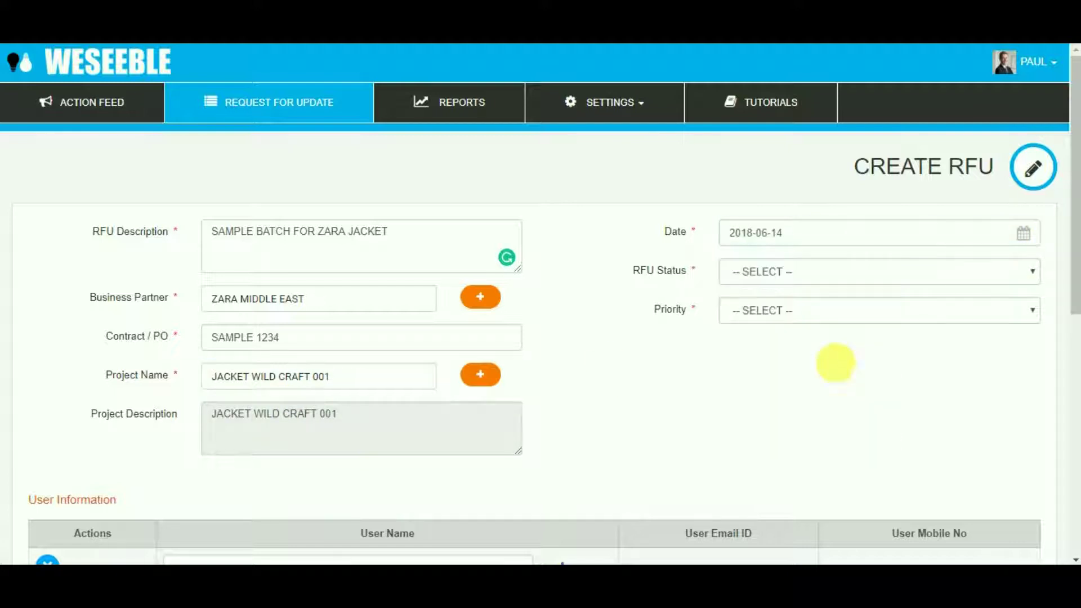
left_click(835, 271)
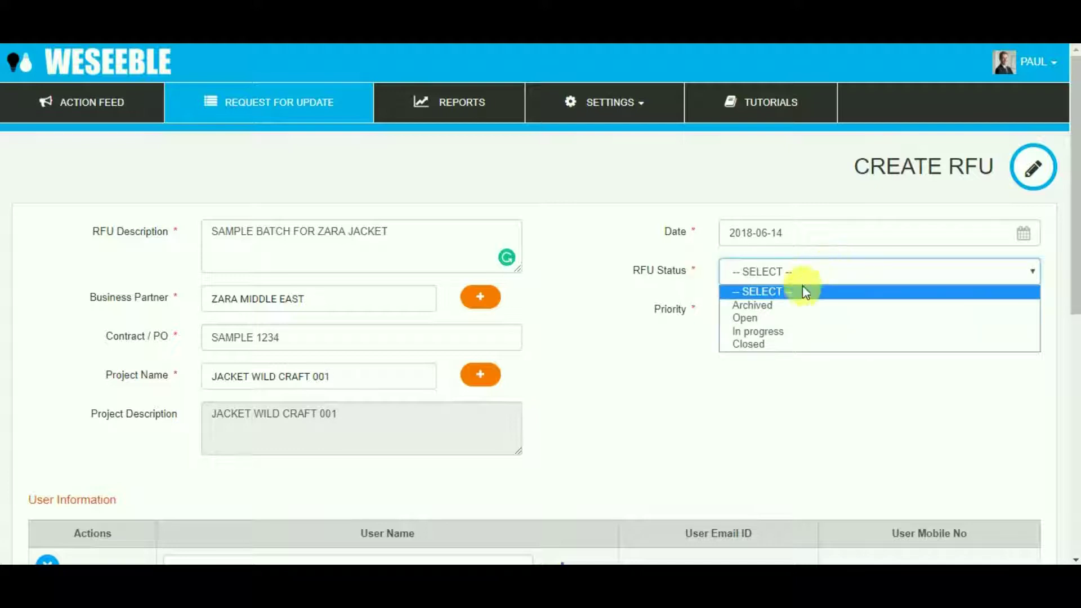
left_click(783, 321)
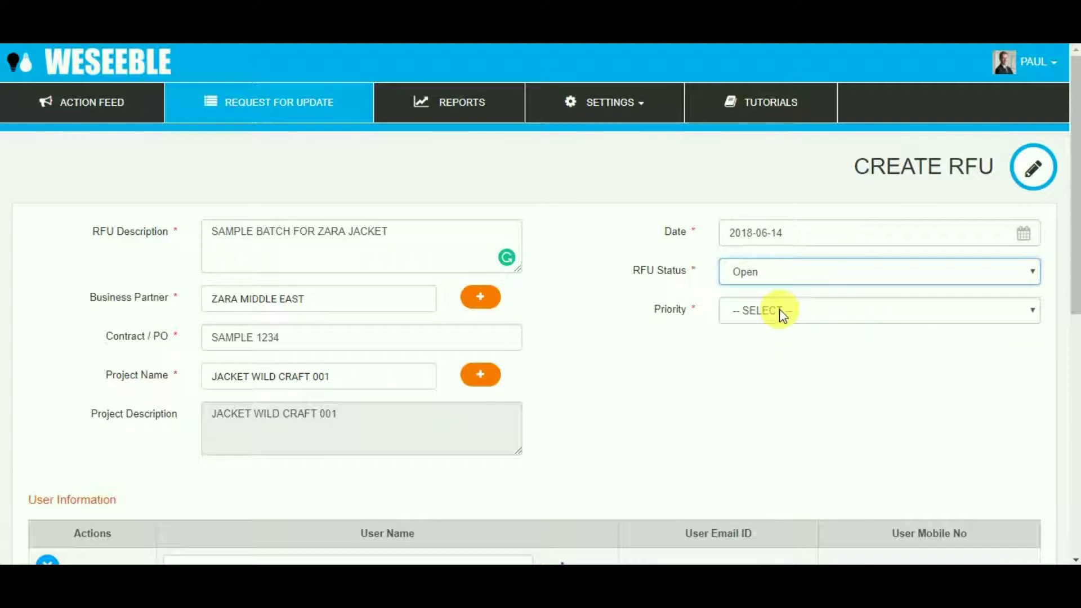
left_click(781, 310)
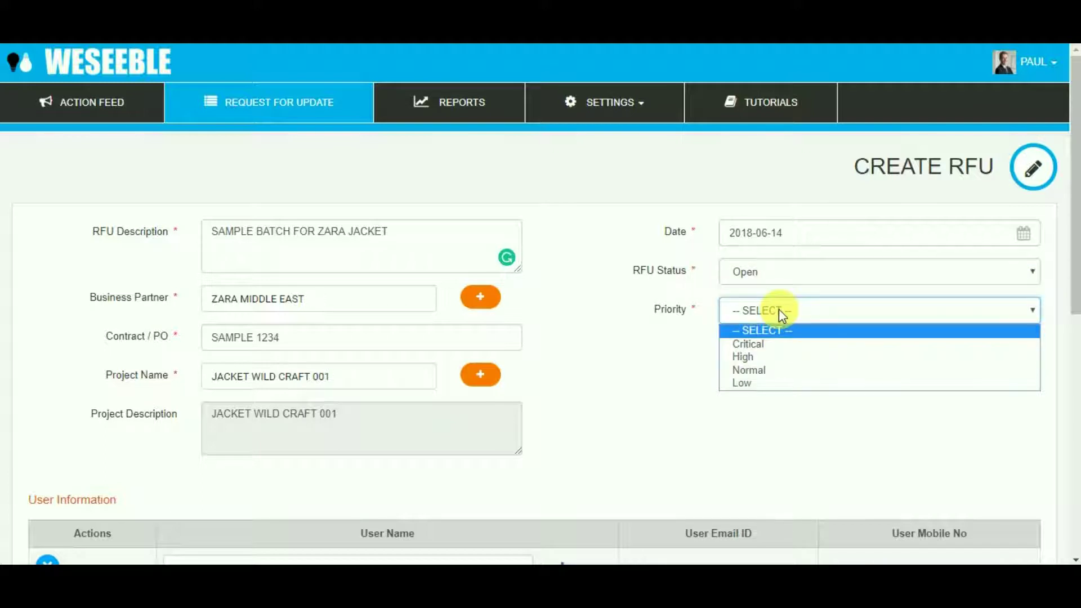
left_click(756, 356)
Under Contact Information, find and select the ZARA MIDDLE EAST contact by name
scroll(243, 299, "down", 4)
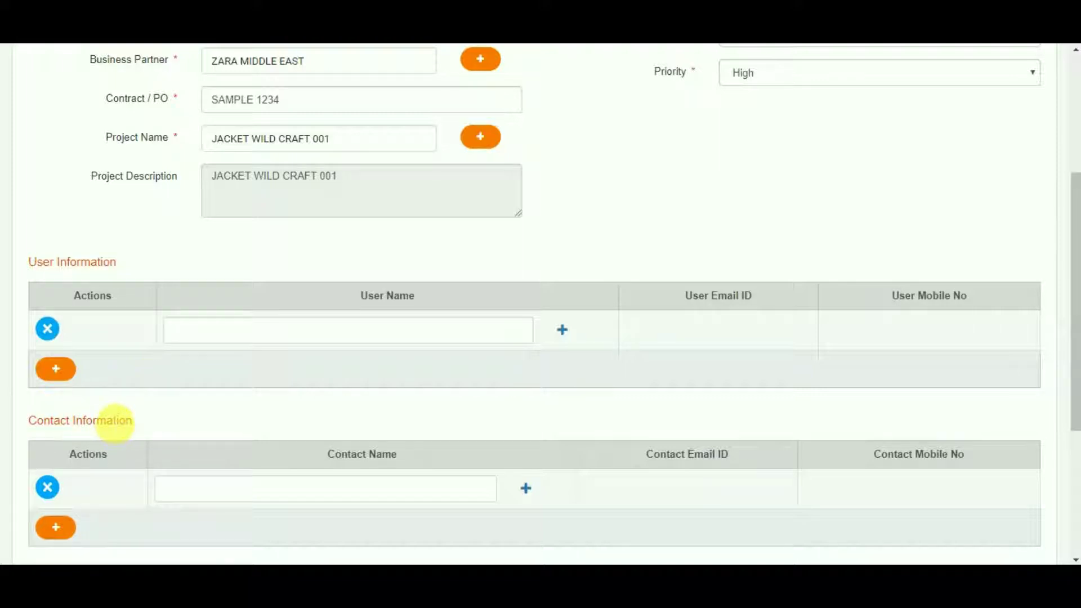
scroll(121, 415, "down", 2)
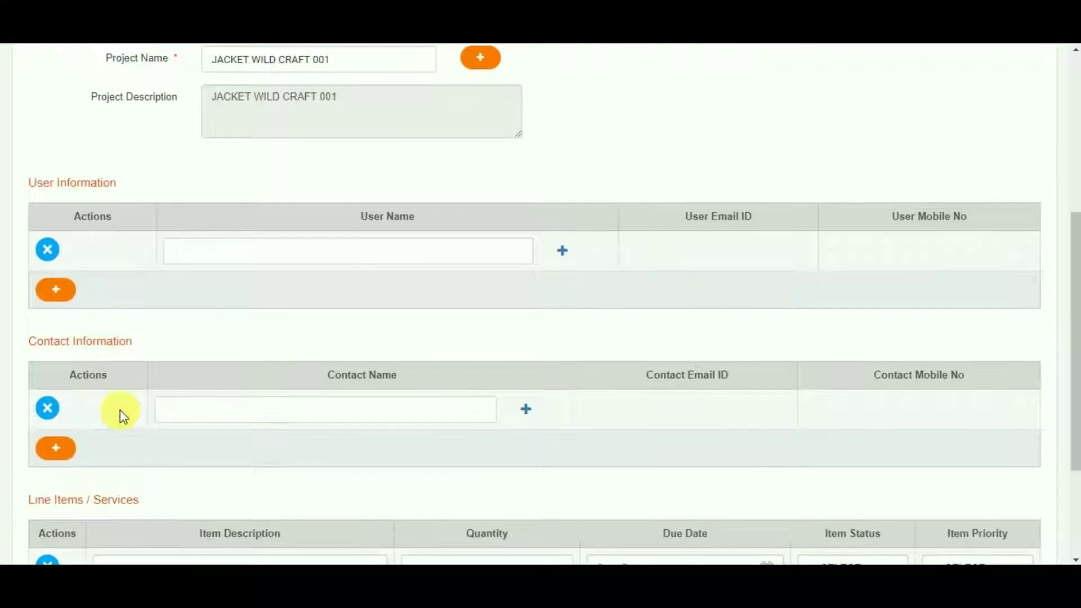
left_click(179, 415)
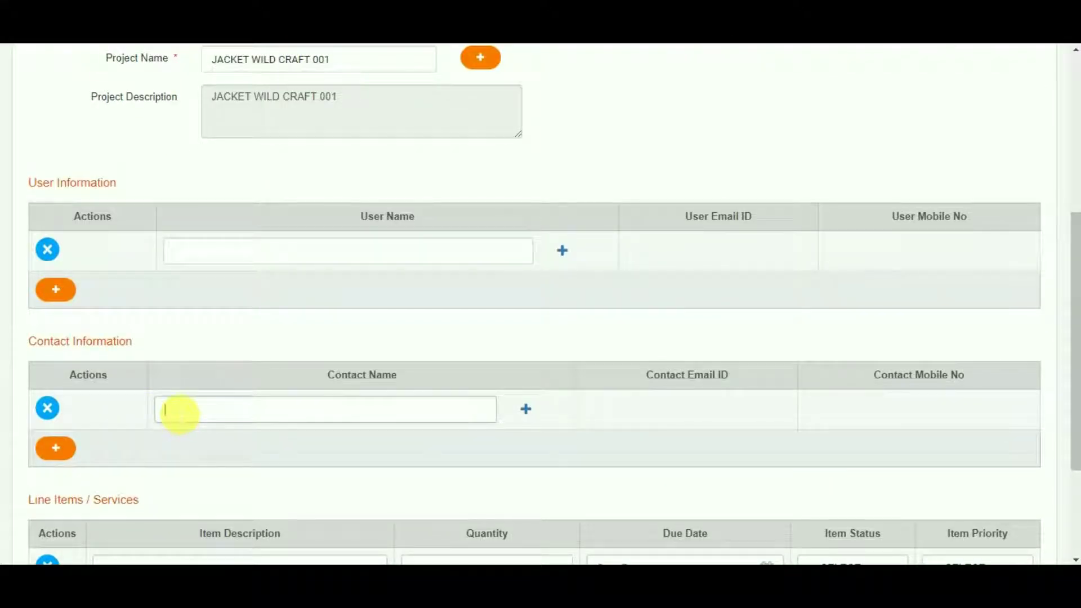
type("LYD")
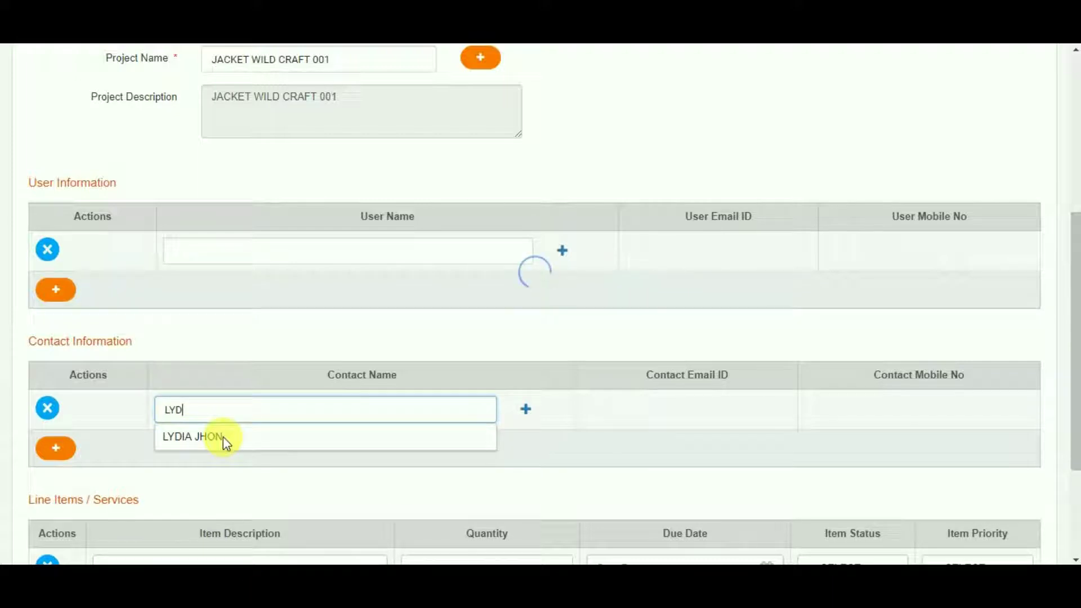
left_click(228, 442)
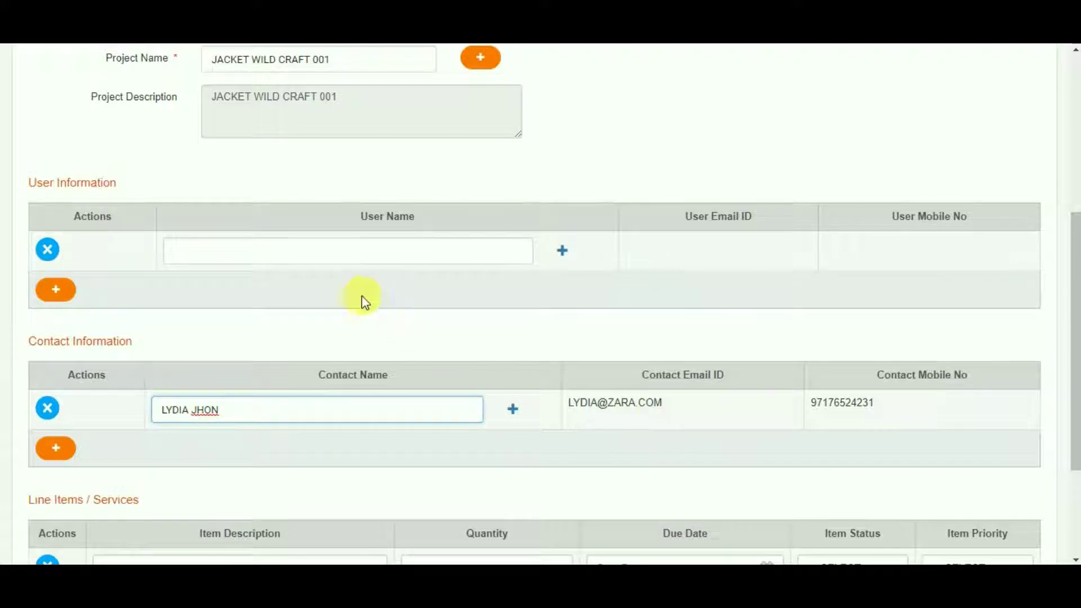
Under User Information, find and select the RFU's user by name
left_click(338, 256)
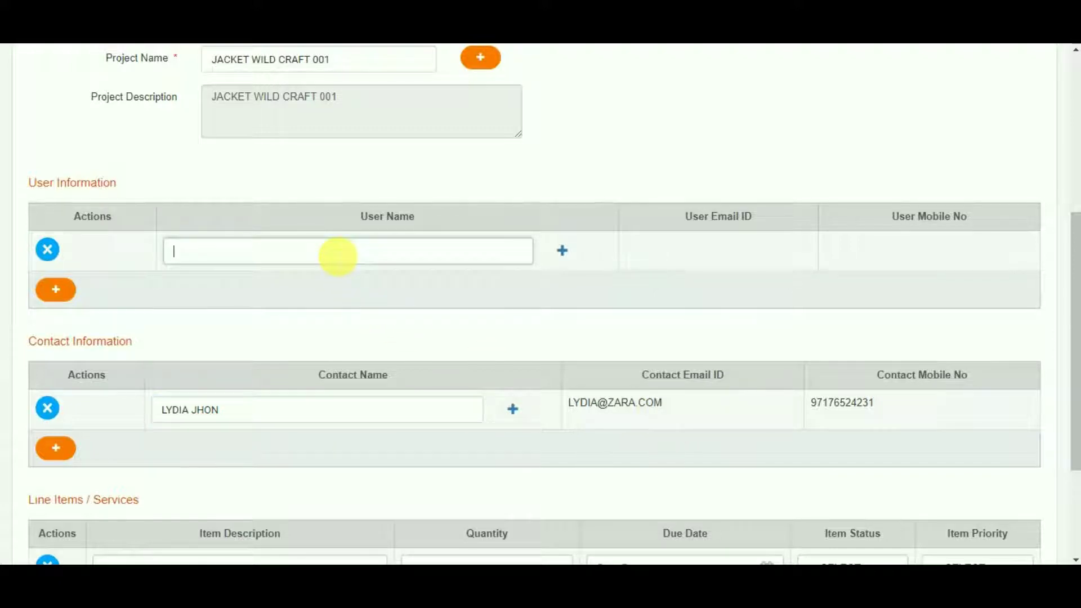
type("PA")
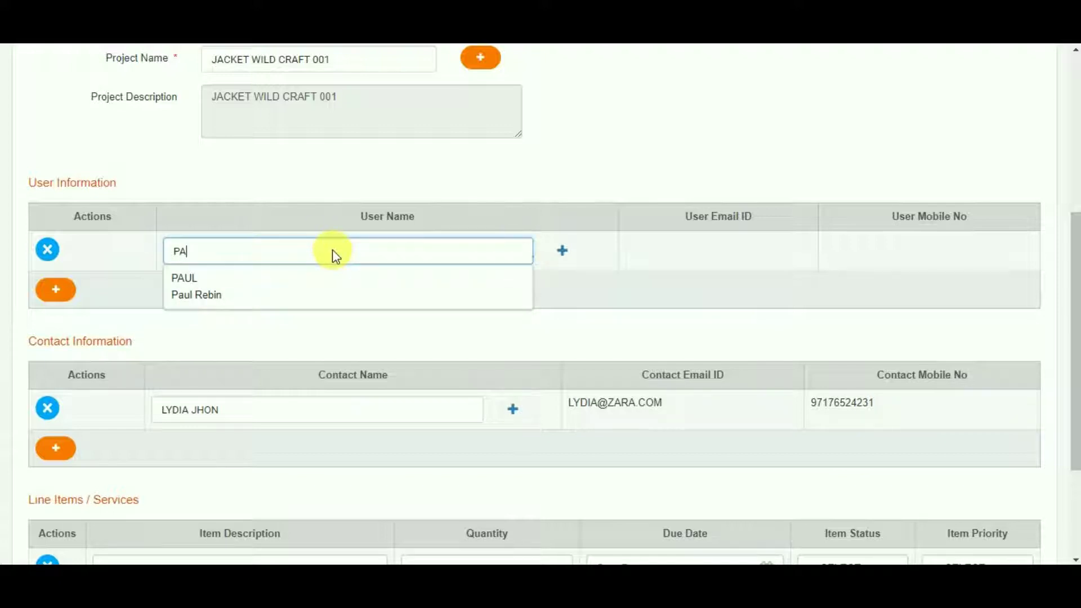
left_click(181, 278)
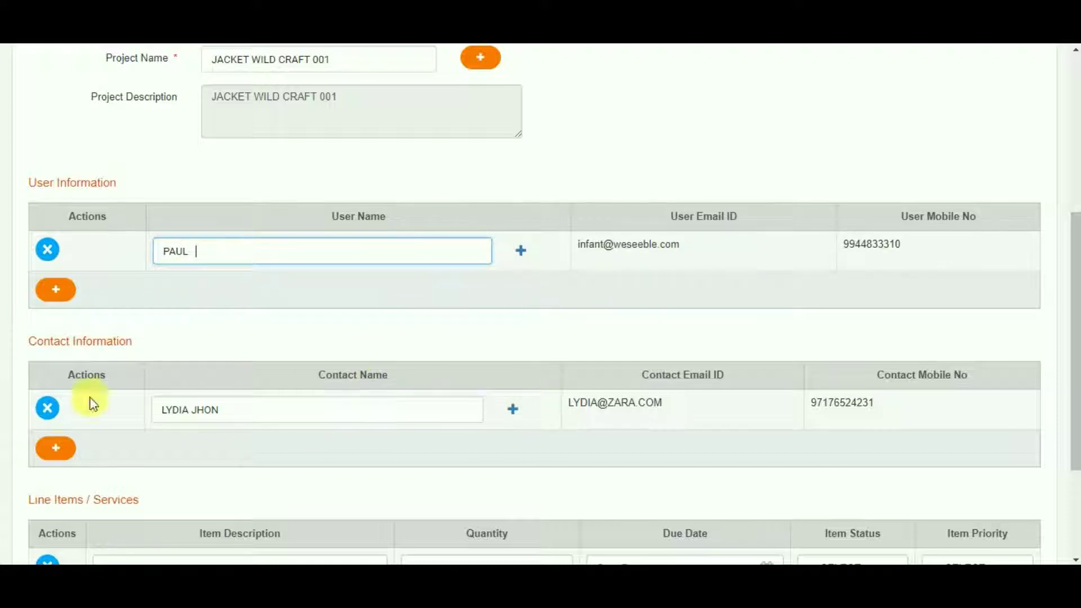
left_click(56, 449)
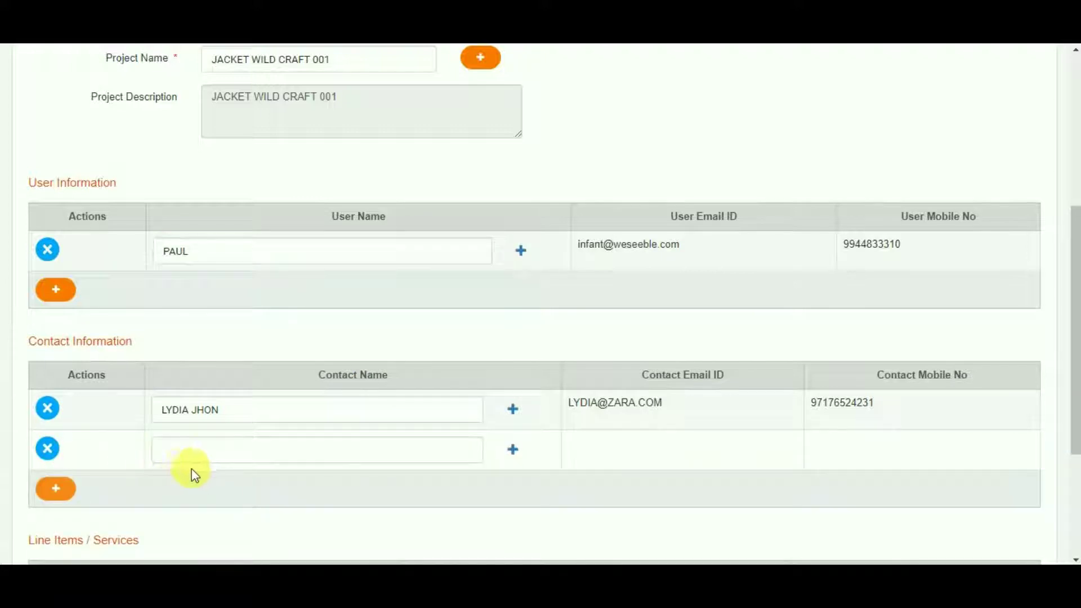
left_click(48, 449)
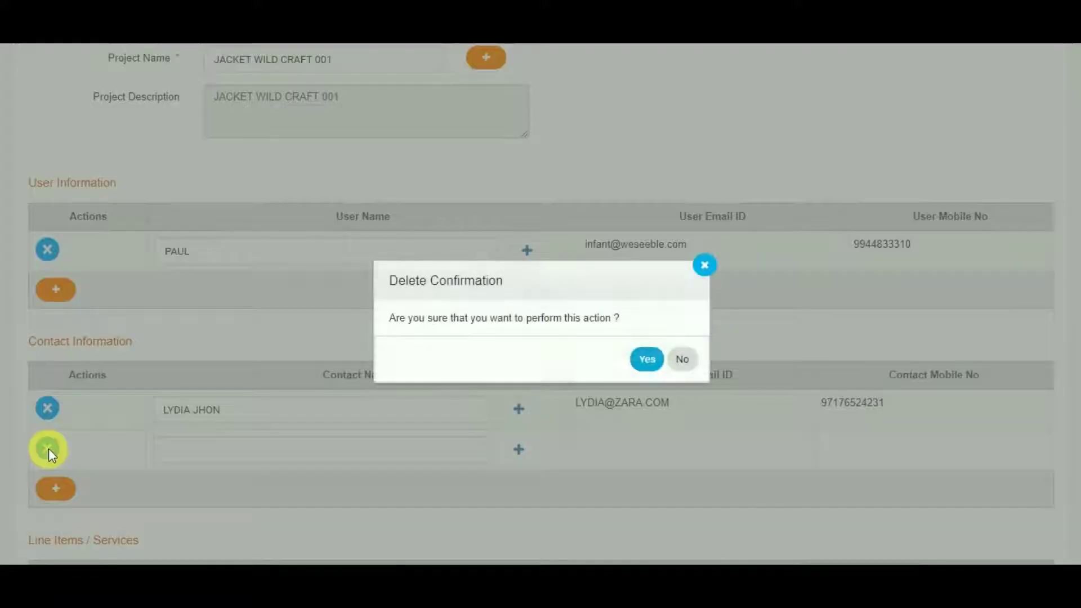
left_click(649, 361)
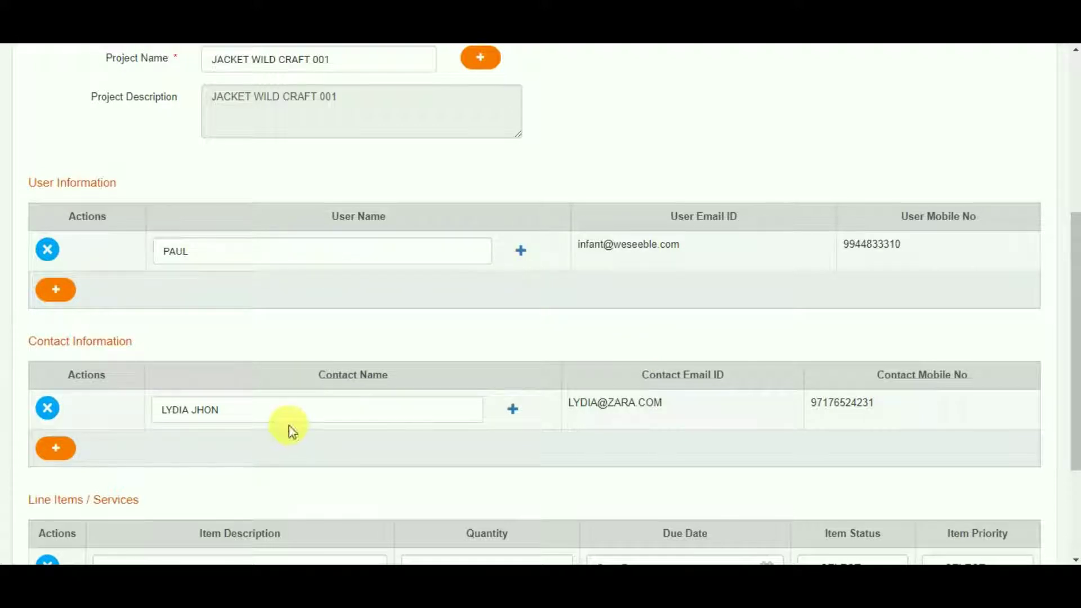
left_click(513, 408)
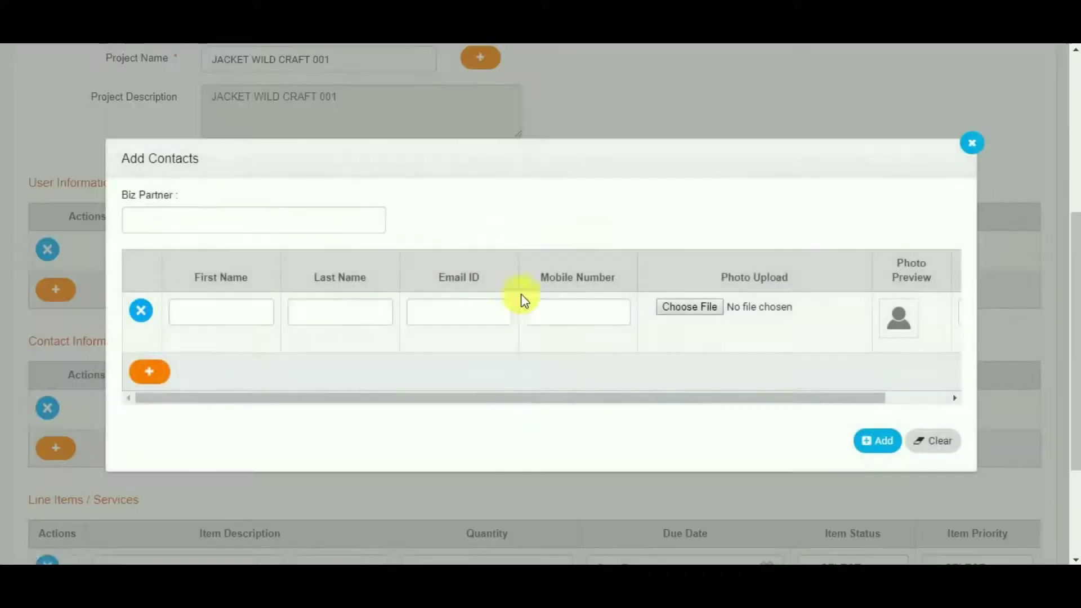
left_click(972, 143)
Fill in the line item with description JACKET 123, quantity 100 and due date 2018-06-13
scroll(428, 278, "down", 3)
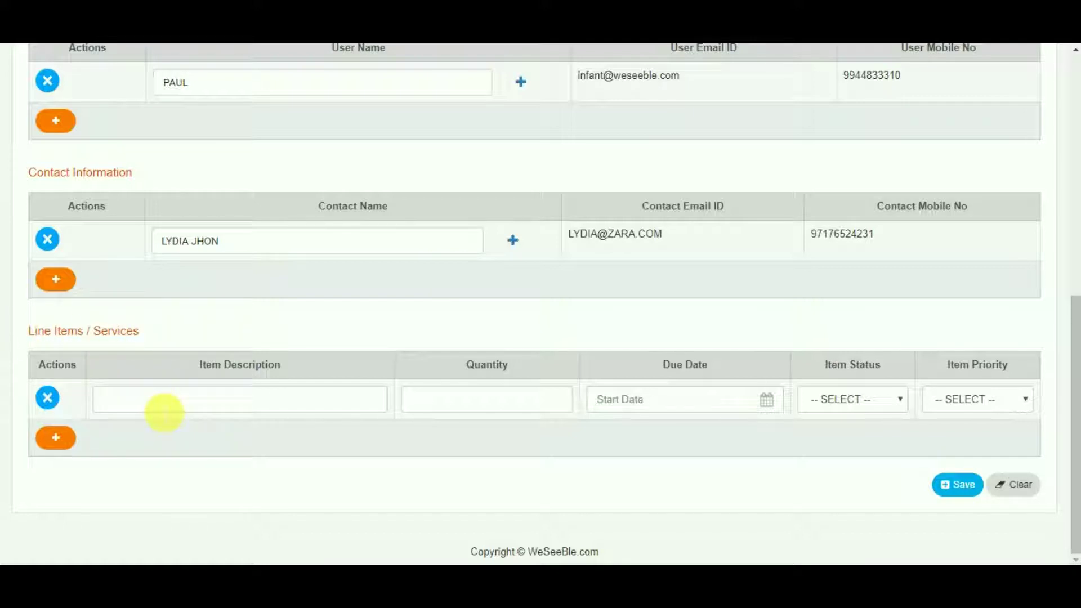
scroll(164, 409, "up", 7)
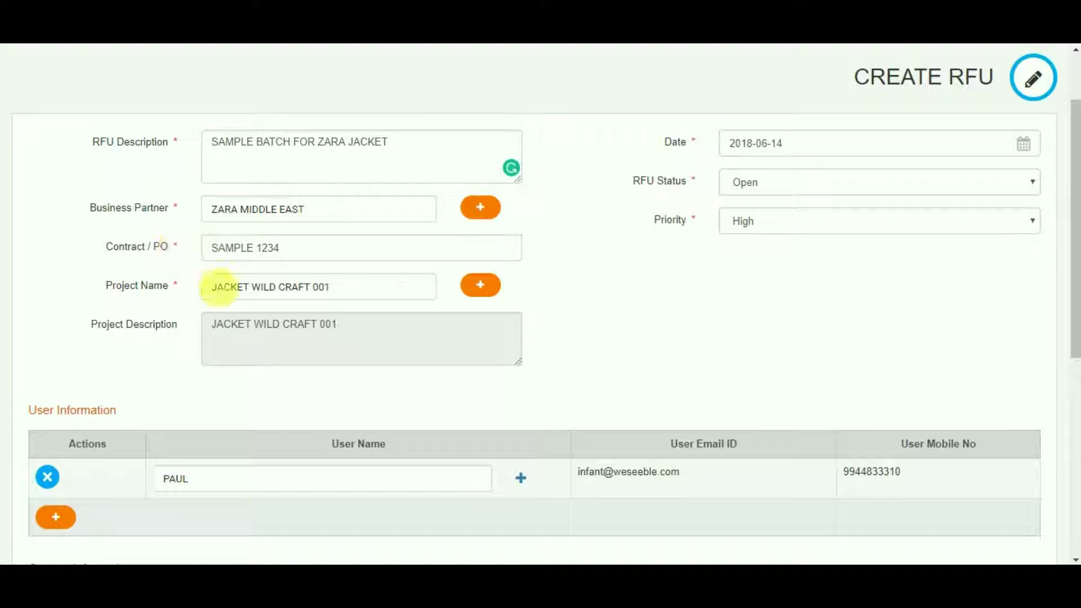
scroll(219, 288, "down", 7)
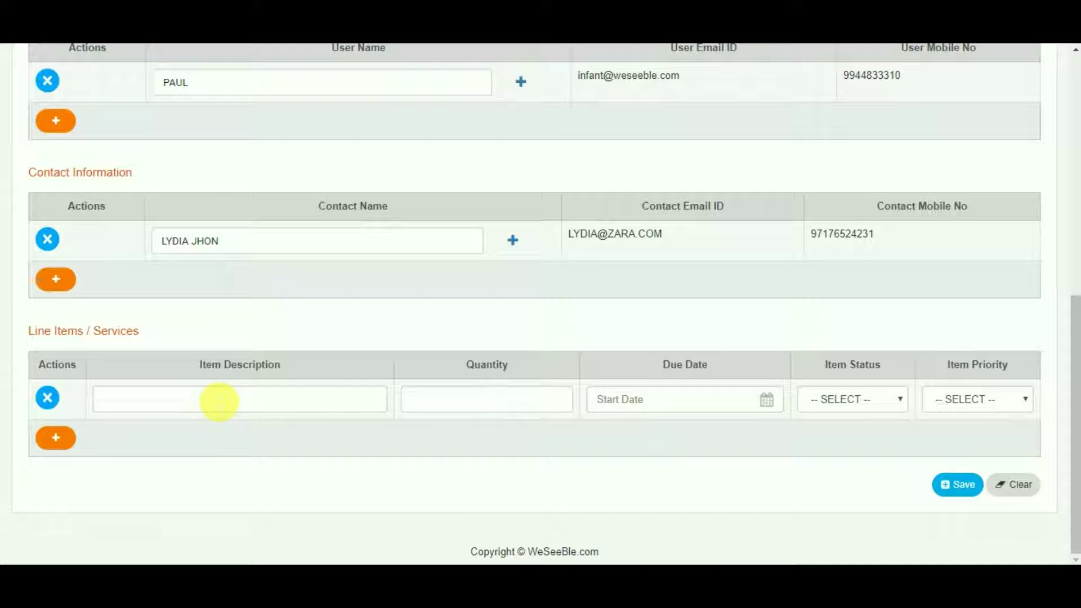
left_click(219, 401)
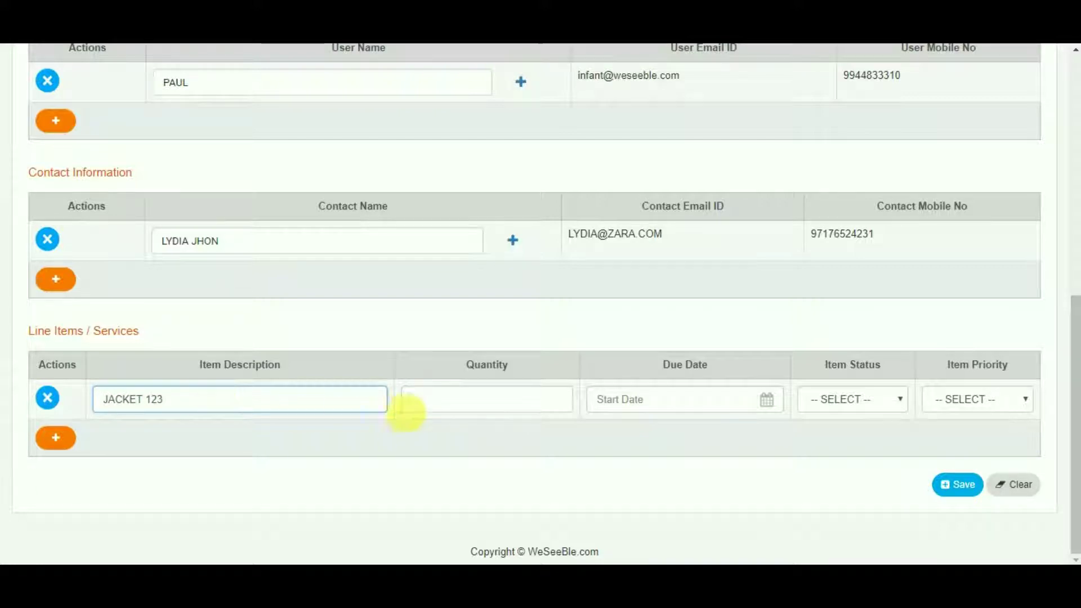
left_click(459, 403)
type("100")
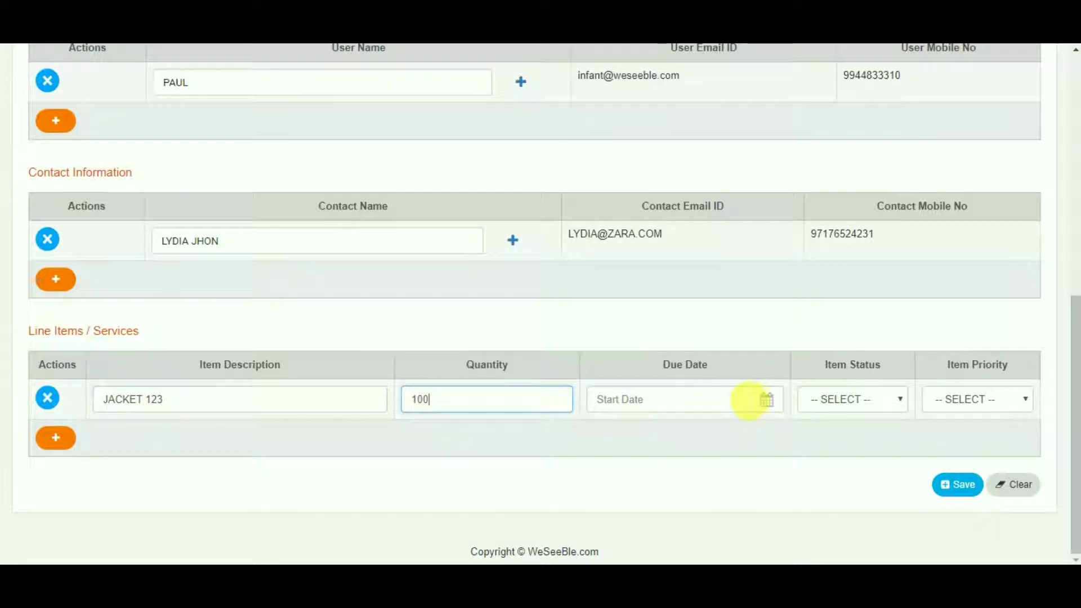
left_click(765, 400)
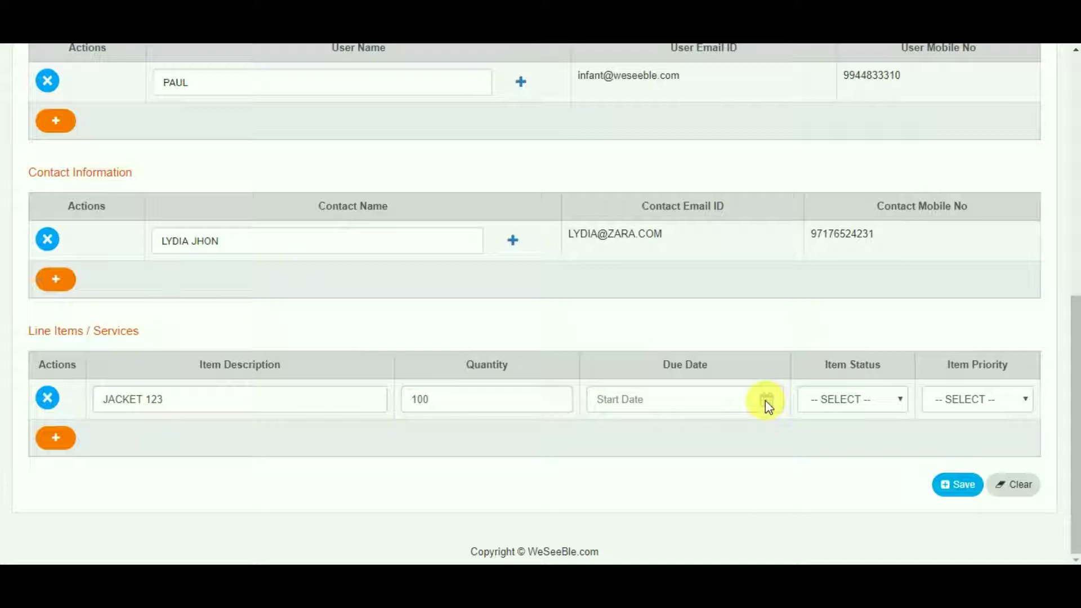
left_click(719, 407)
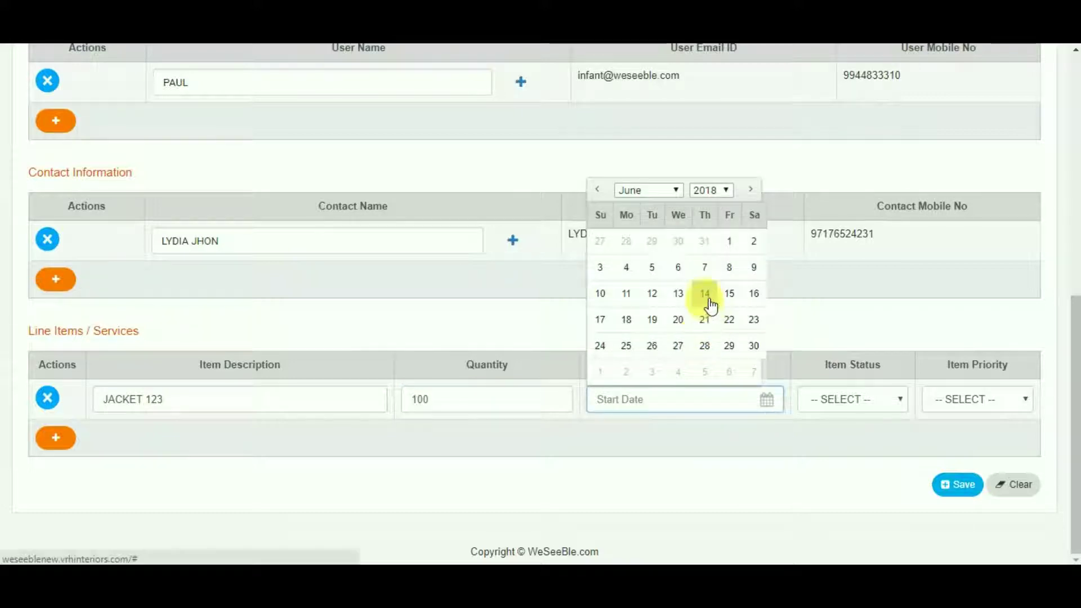
left_click(679, 293)
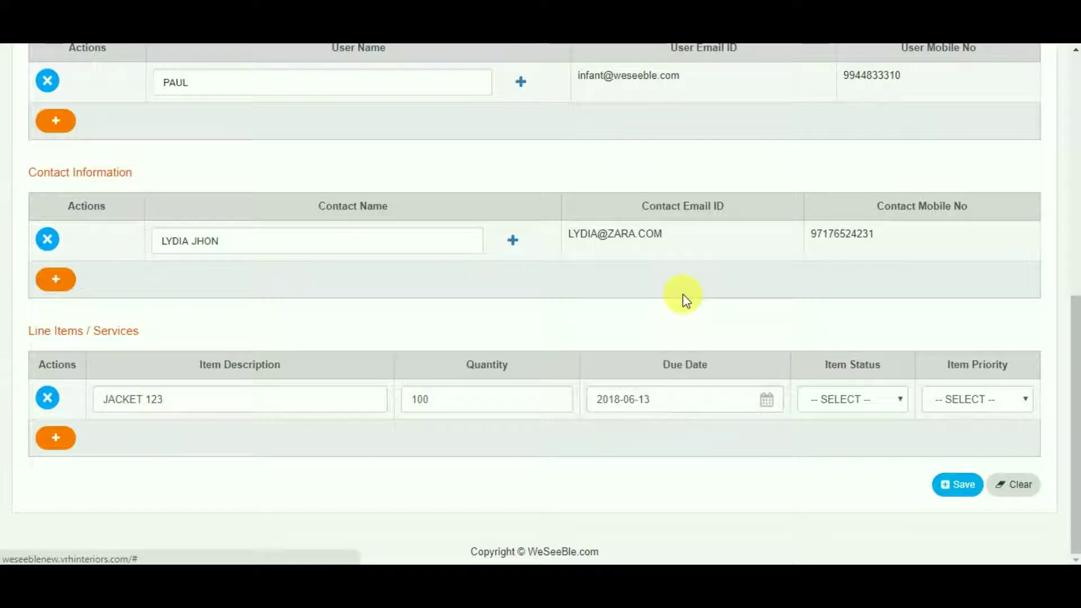
Set the line item's status to In progress and its priority to High, and save the RFU
left_click(859, 401)
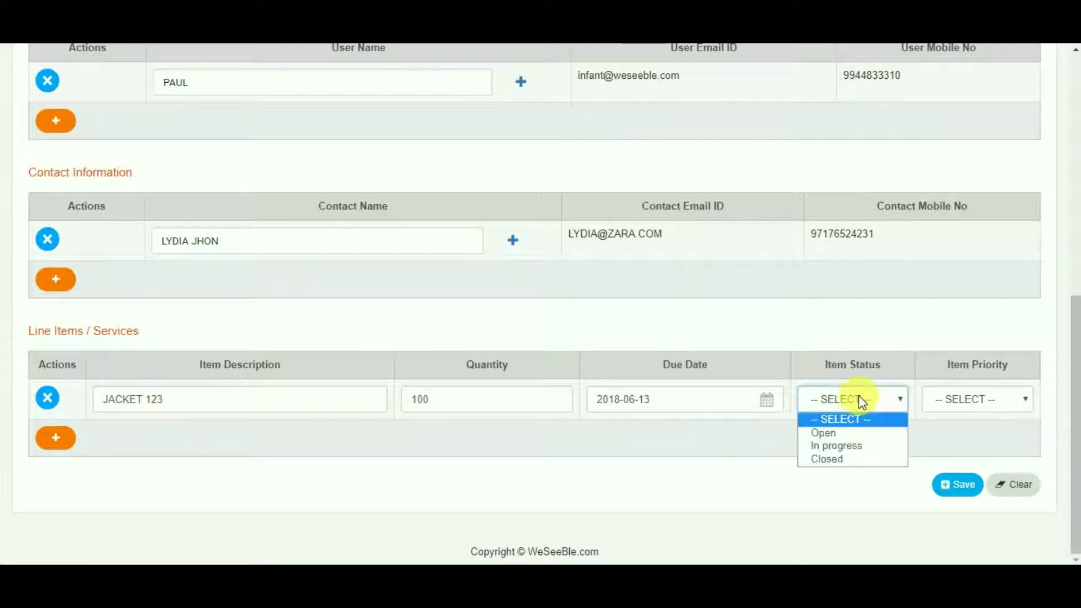
left_click(848, 448)
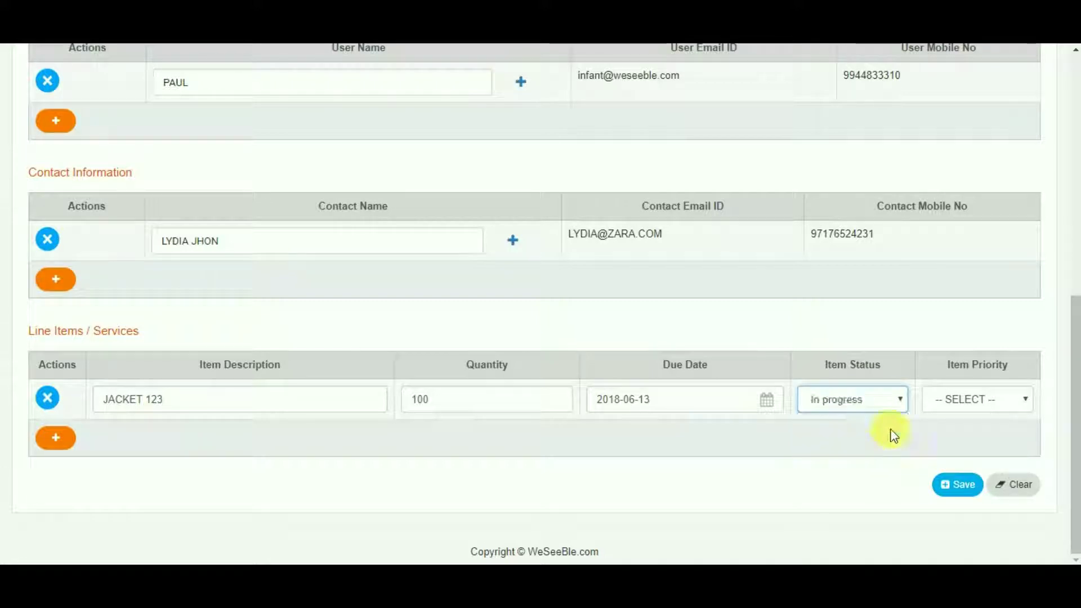
left_click(967, 401)
left_click(957, 446)
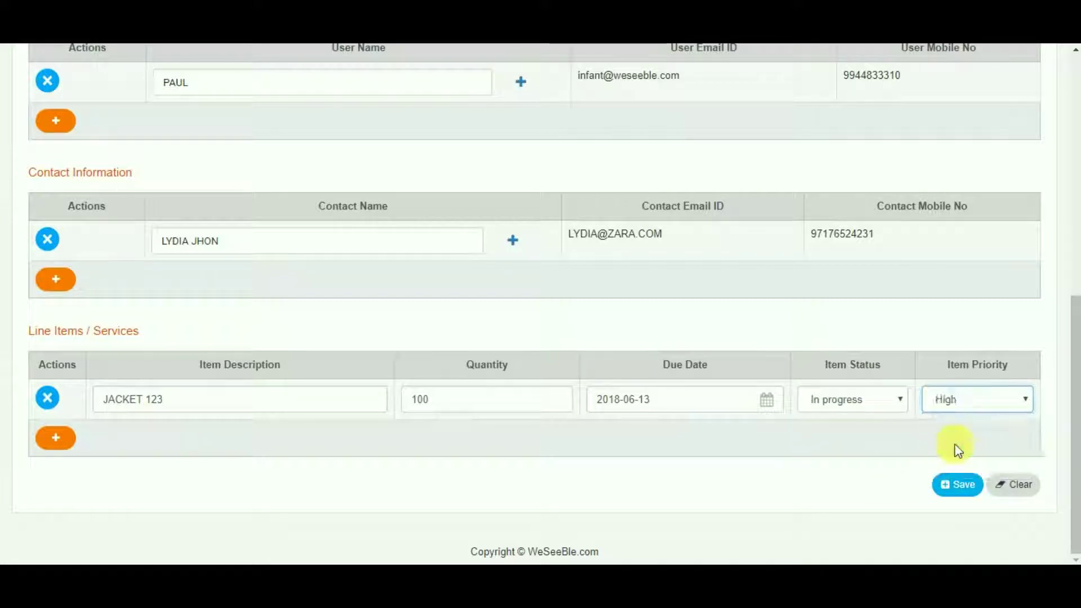
left_click(957, 487)
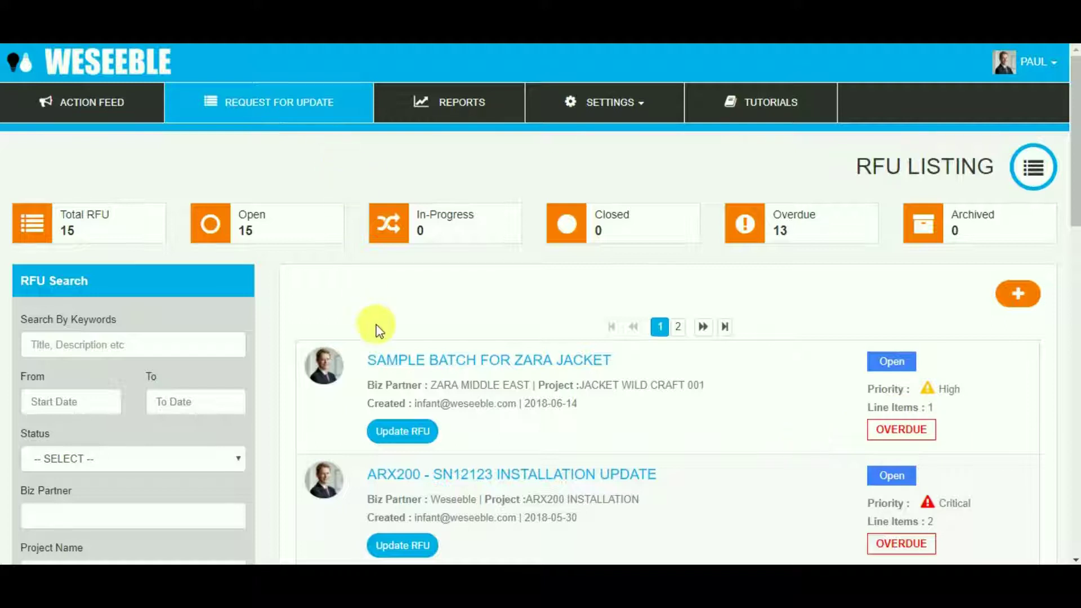
Open the SAMPLE BATCH FOR ZARA JACKET RFU and review its general, user, contact and line item details
left_click(419, 360)
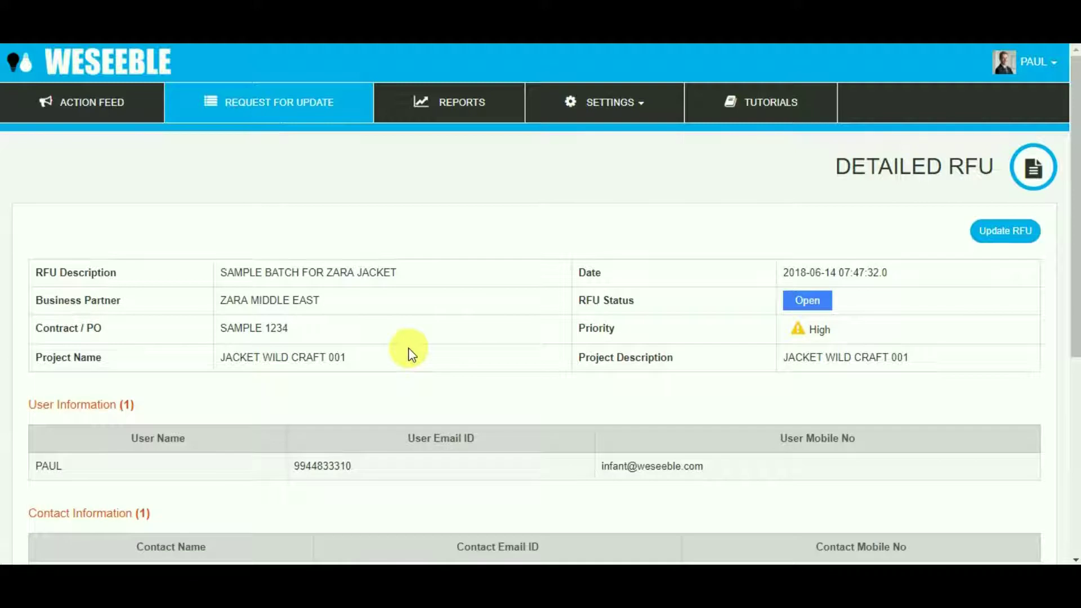
scroll(409, 354, "down", 4)
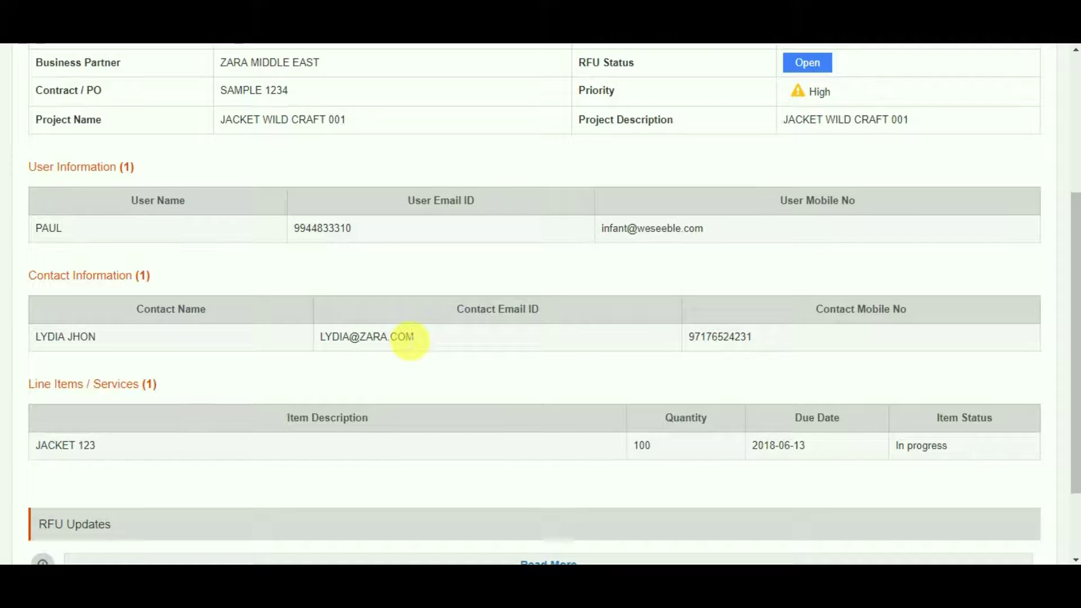
scroll(409, 338, "up", 3)
scroll(406, 339, "up", 2)
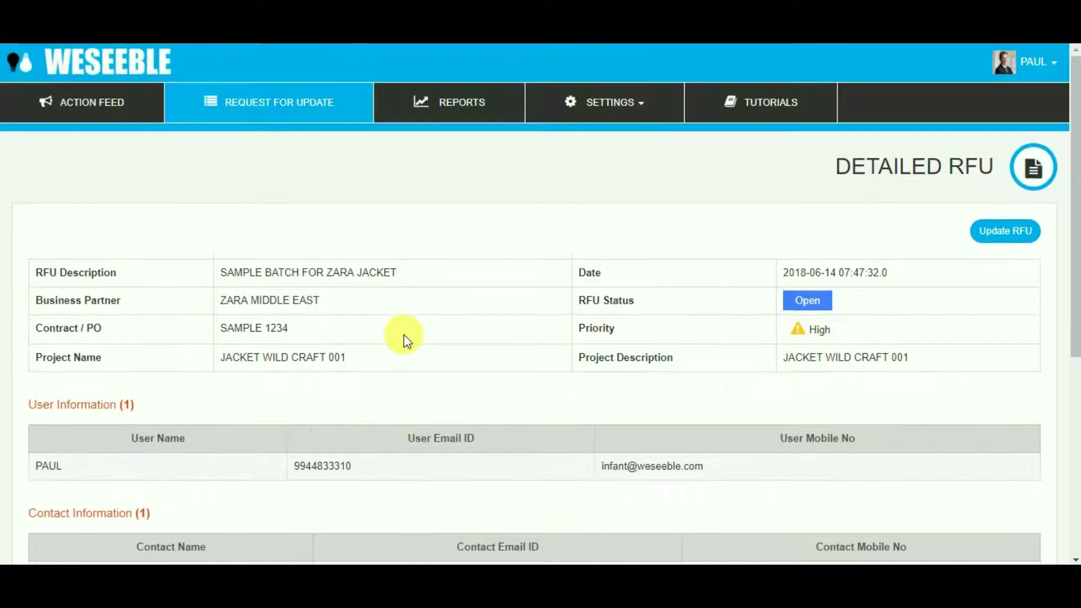
Return to the RFU listing and start a photo update for the SAMPLE BATCH FOR ZARA JACKET RFU
left_click(280, 101)
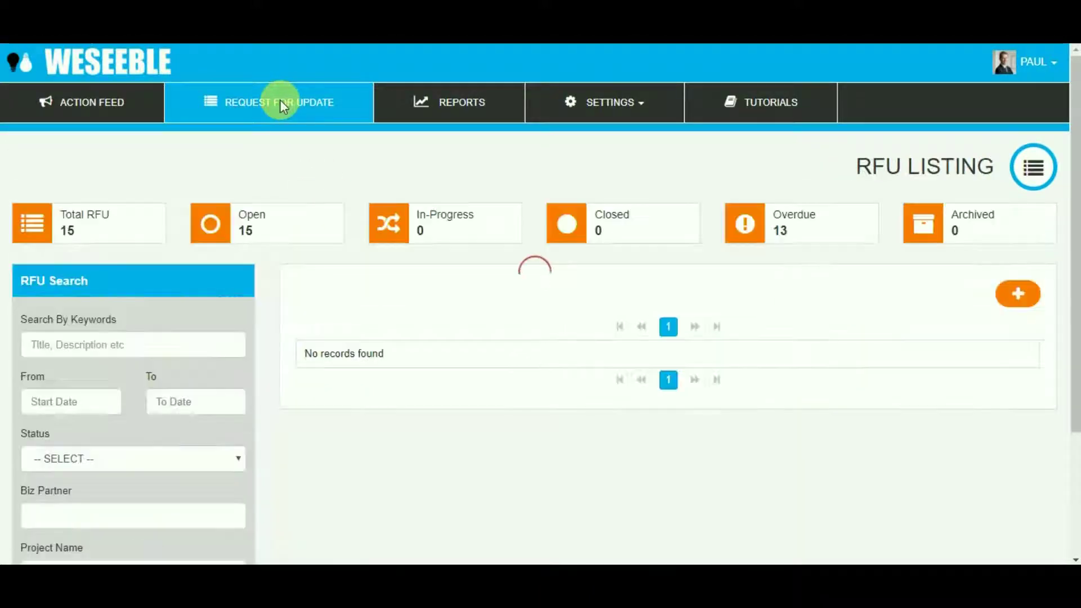
scroll(381, 286, "down", 1)
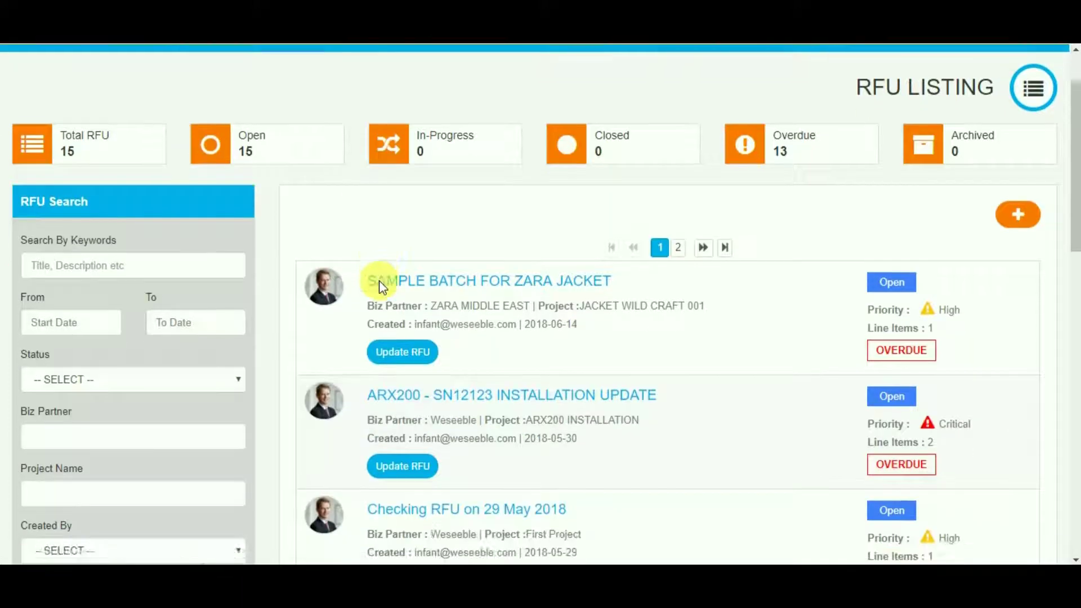
scroll(382, 288, "up", 1)
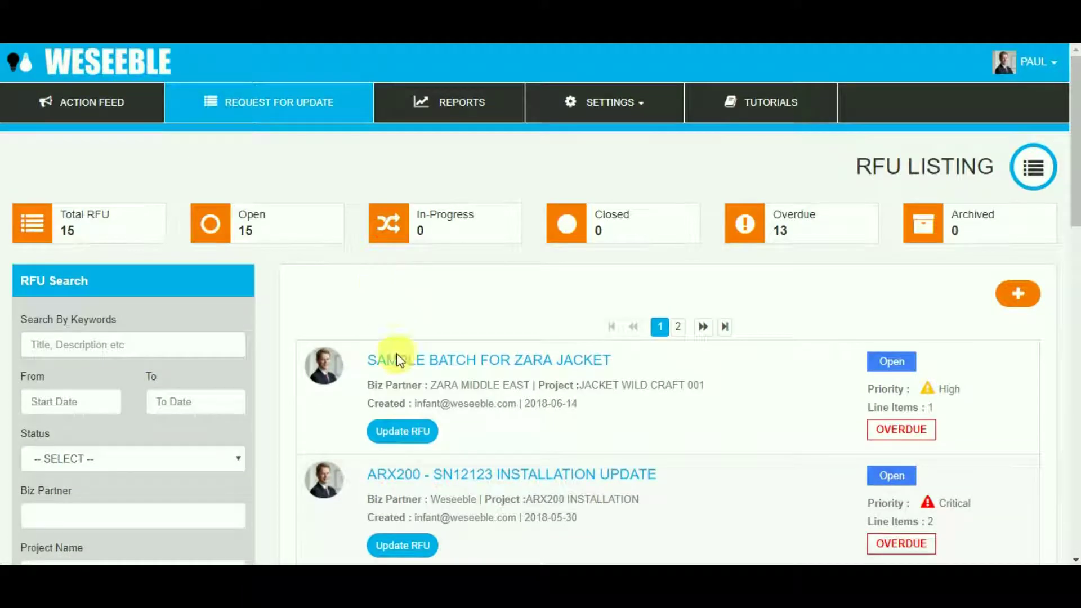
left_click(411, 432)
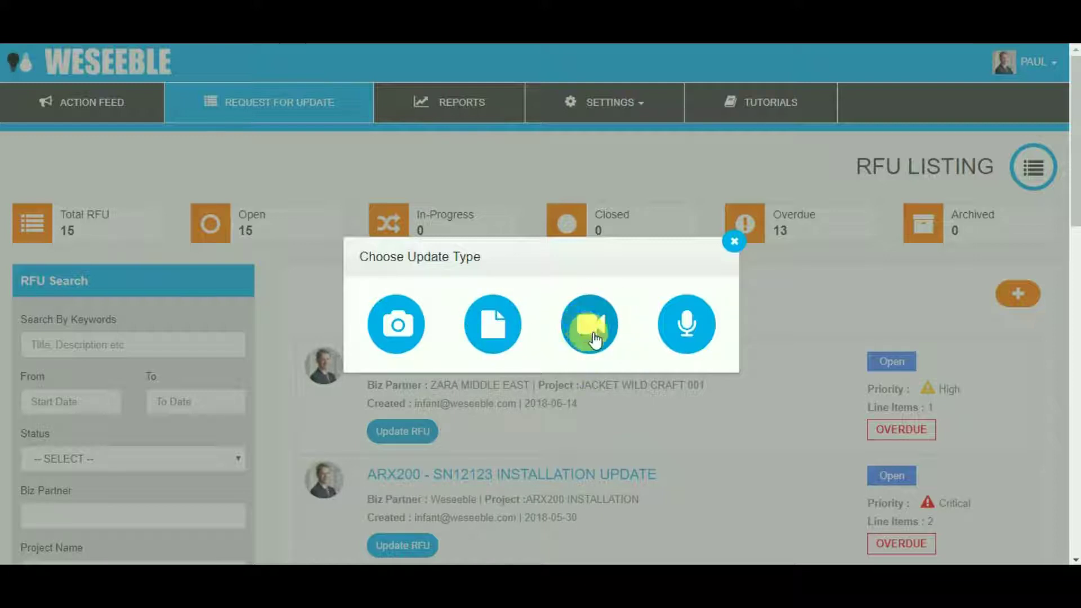
left_click(688, 333)
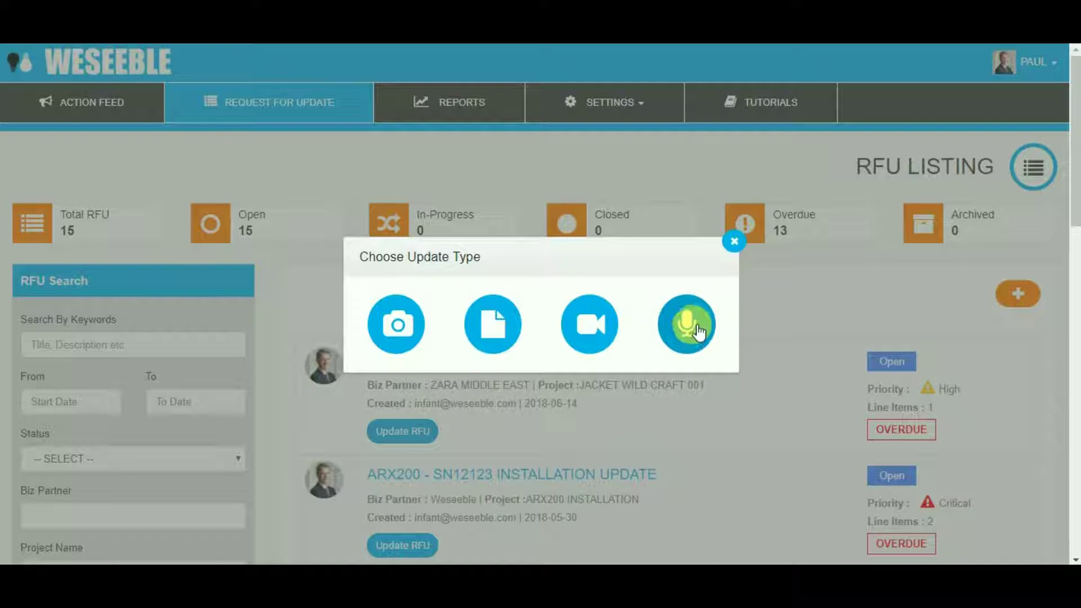
left_click(685, 332)
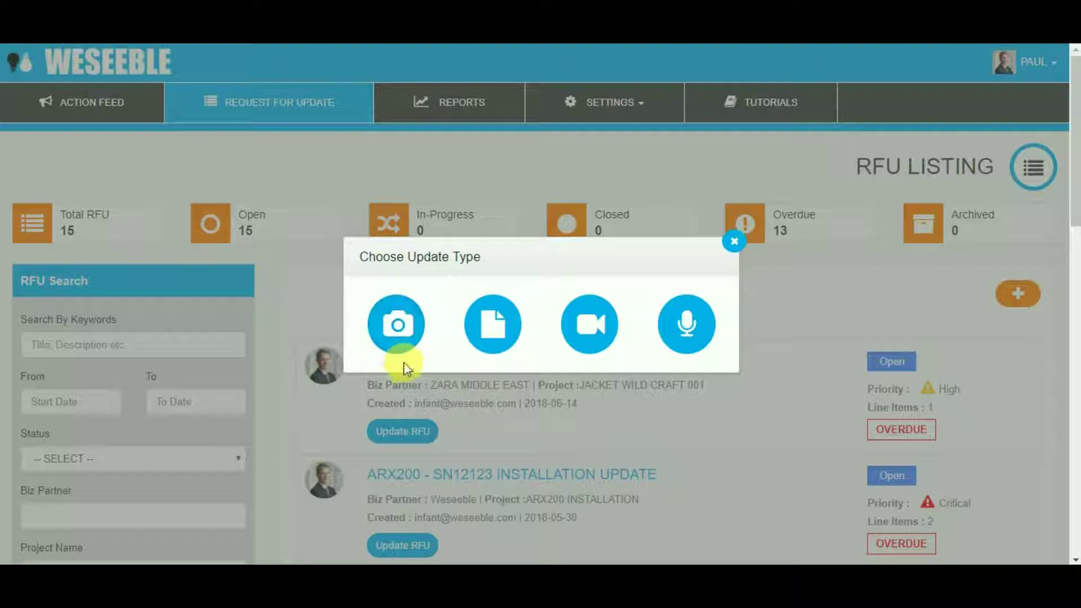
left_click(401, 331)
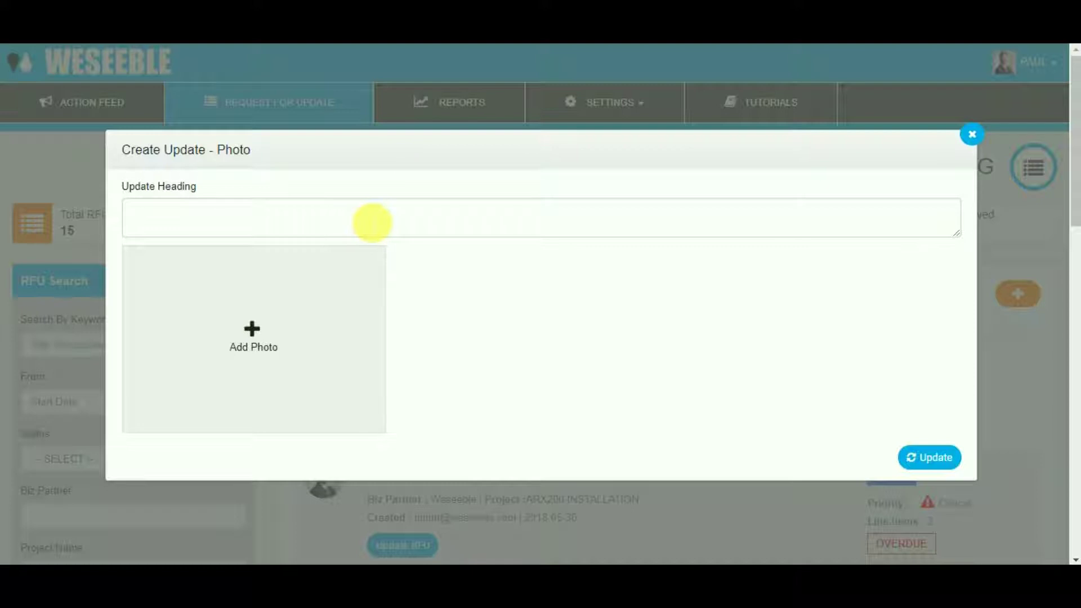
Enter "pICTURES OF FABRIC STOCK PURCHASED" as the photo update's heading
left_click(373, 222)
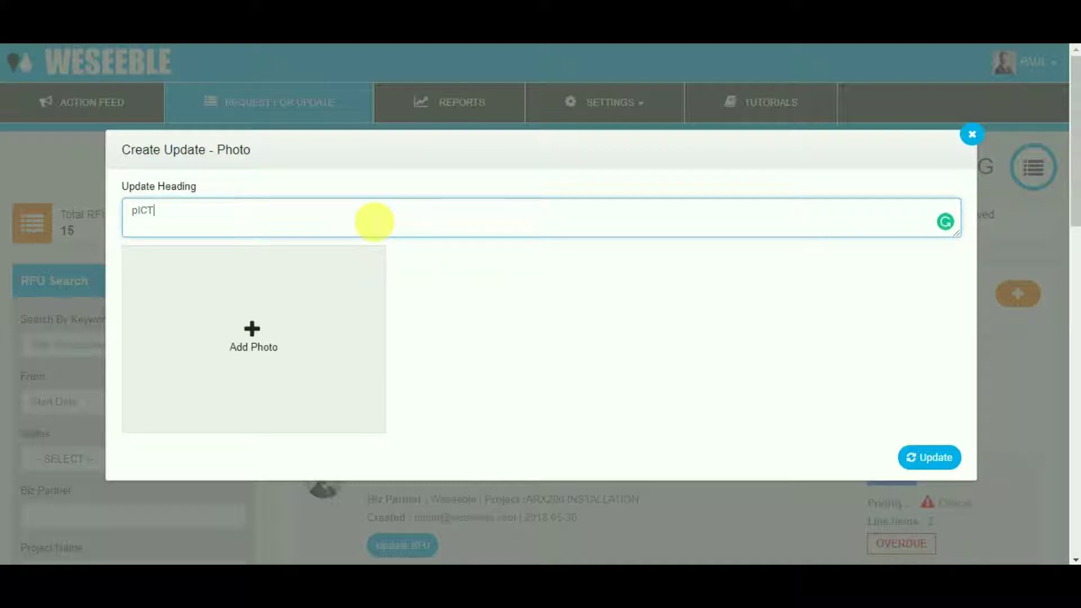
type("OF FABRIC STOCK")
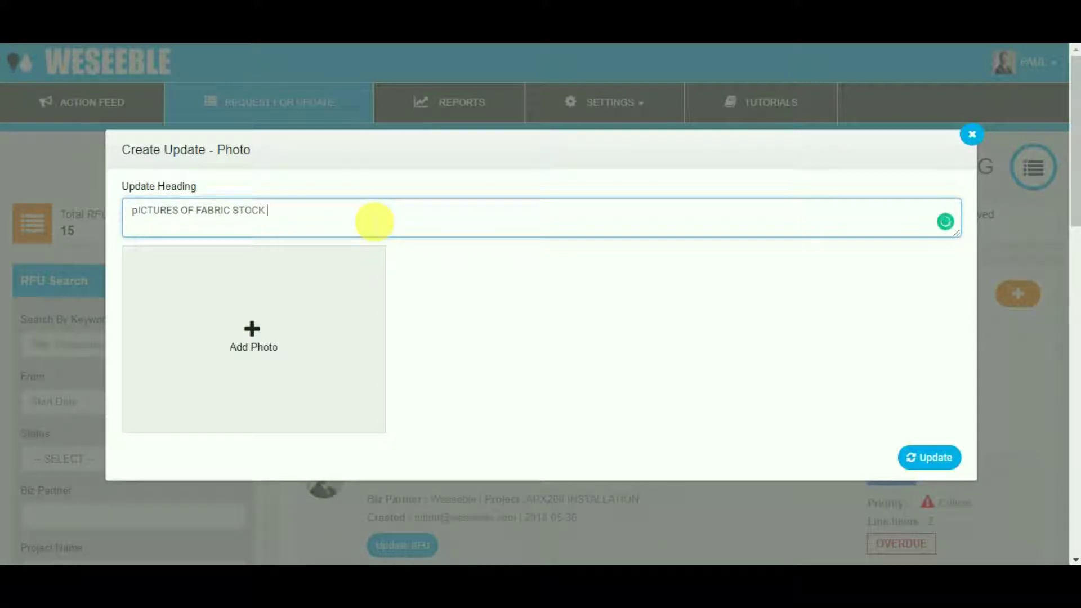
type(" PURCHASED")
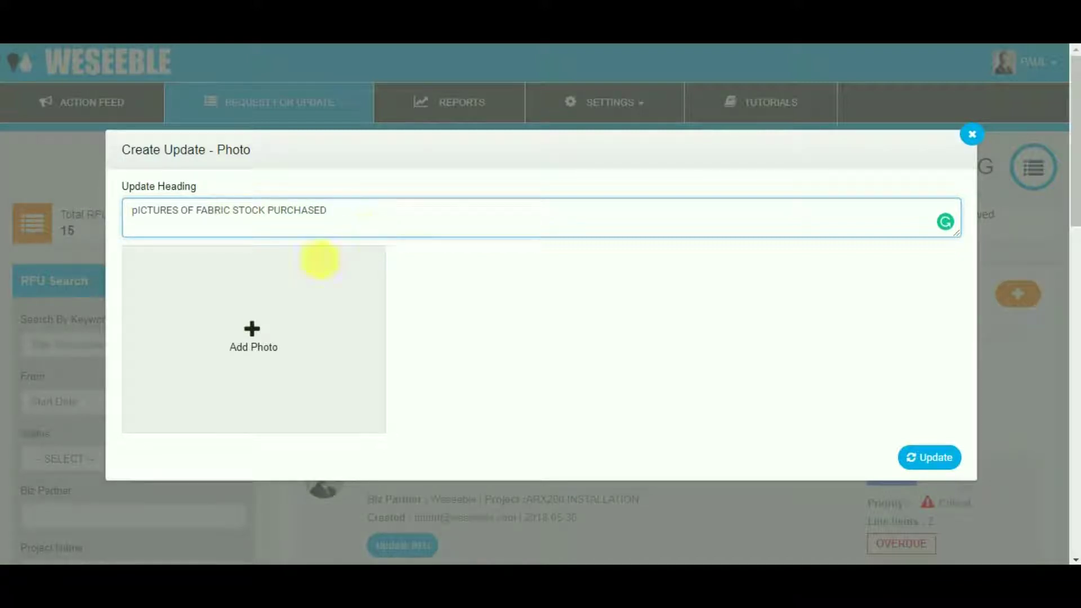
Add the photos 1. Fabric Purchase 002.jpg and 1. Fabric Purchase 003.jpg to the photo update
left_click(259, 338)
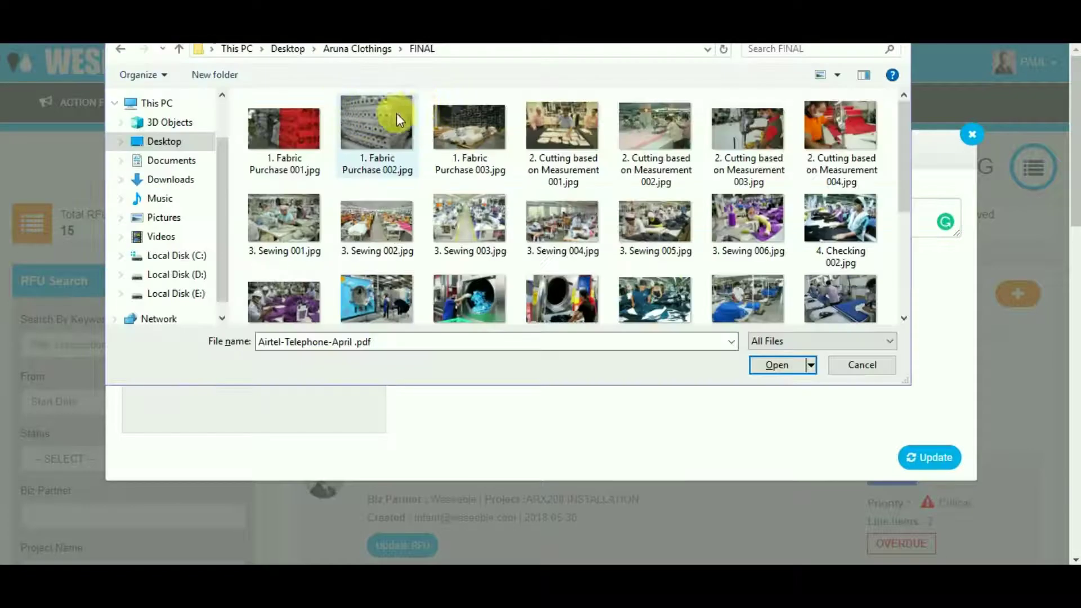
double_click(383, 120)
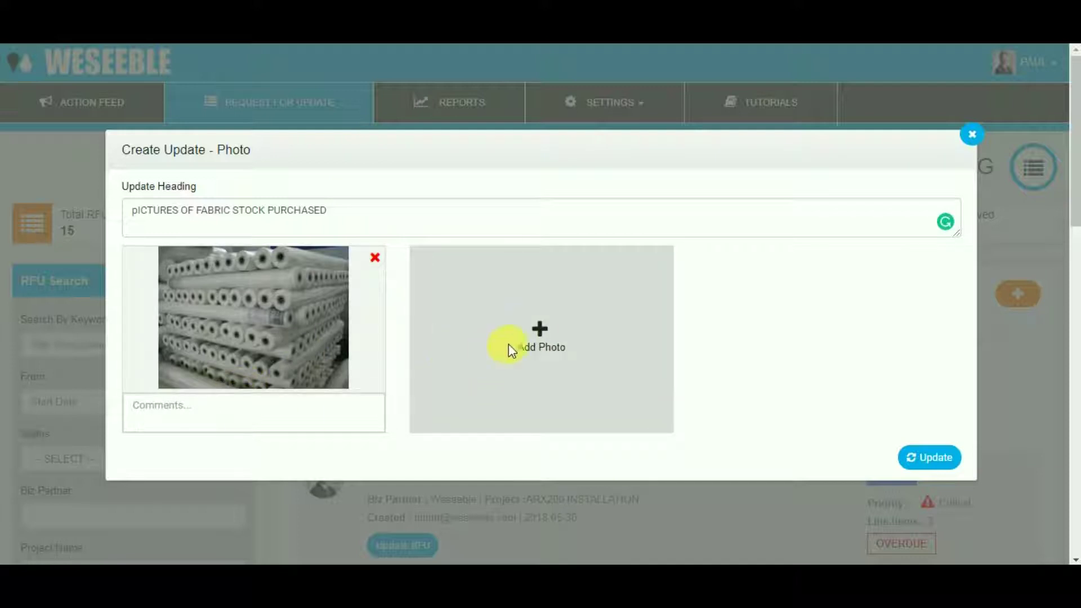
left_click(539, 327)
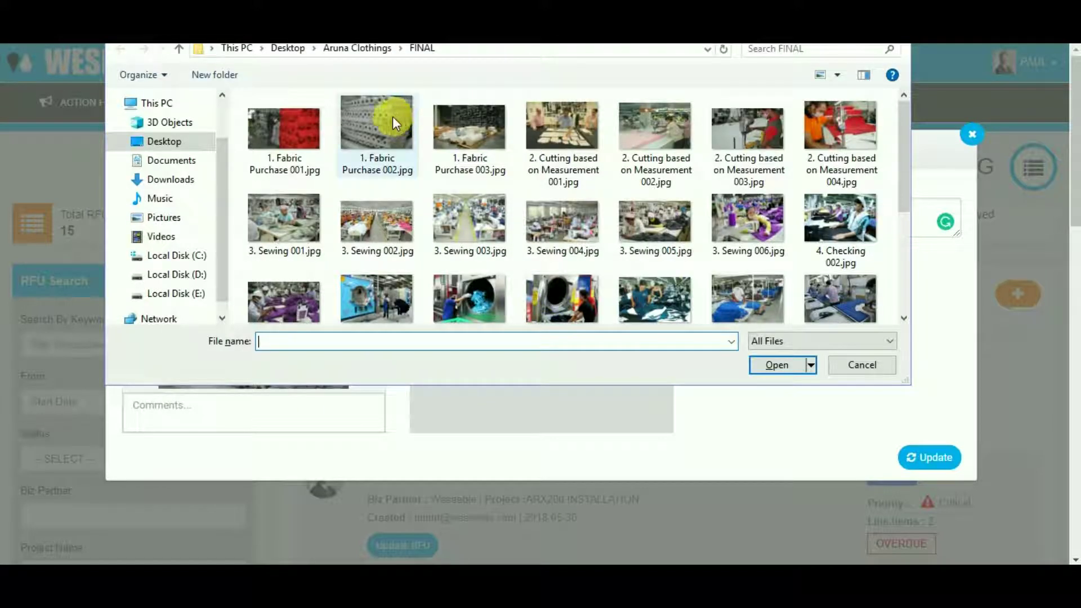
double_click(464, 121)
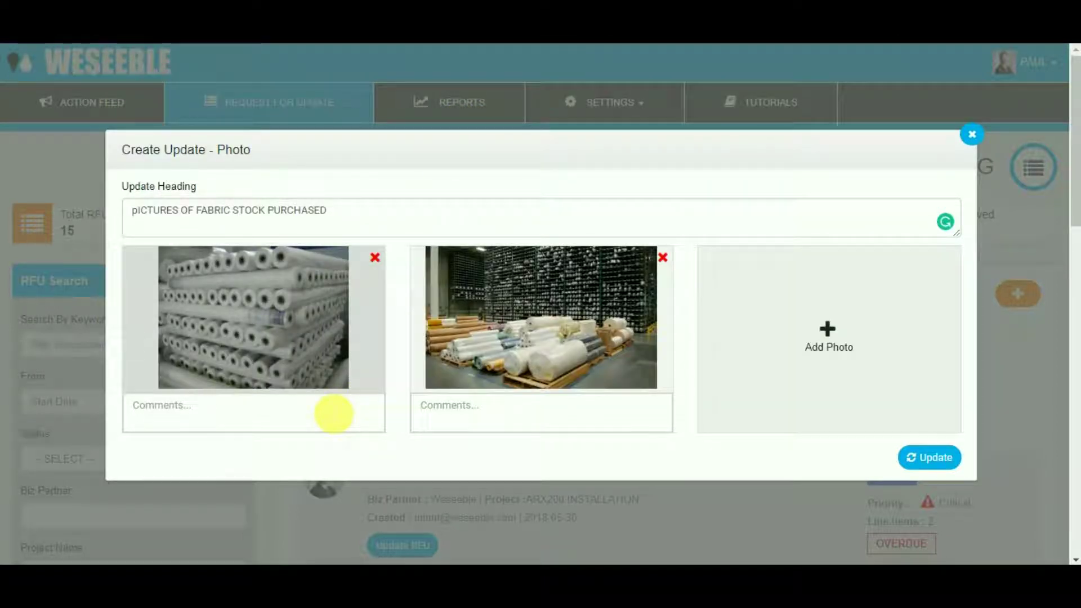
Enter "SAMPLE WHITE FABRIC" as the comment on the first photo of white fabric rolls
left_click(333, 414)
type("sAMPLE")
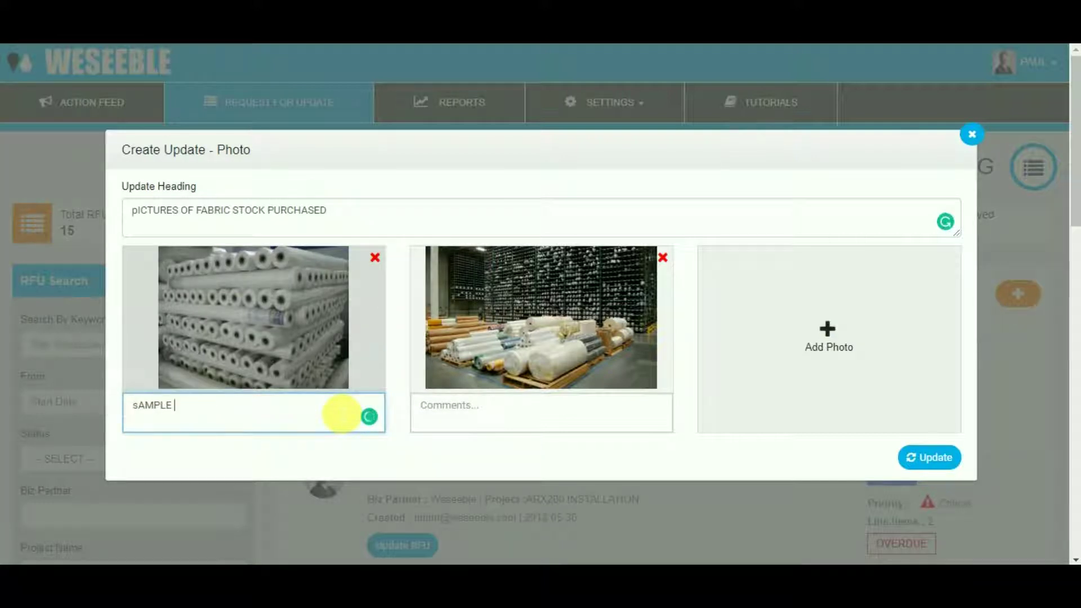
key("ctrl+a")
key("BackSpace")
type("SAMPLE WHITE")
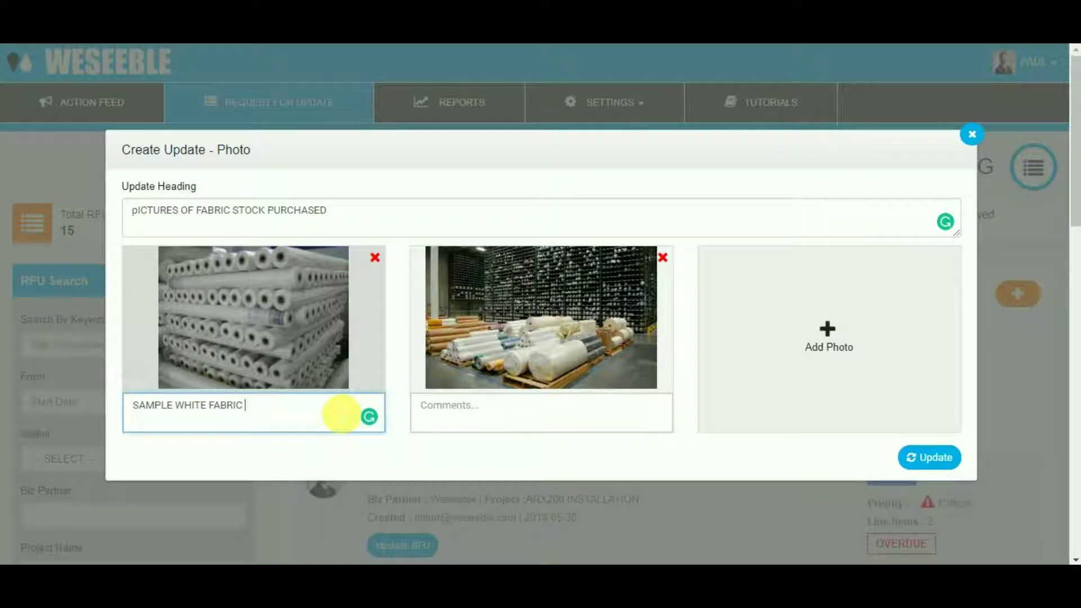
Add 1. Fabric Purchase 001.jpg as the third photo of the update
left_click(827, 332)
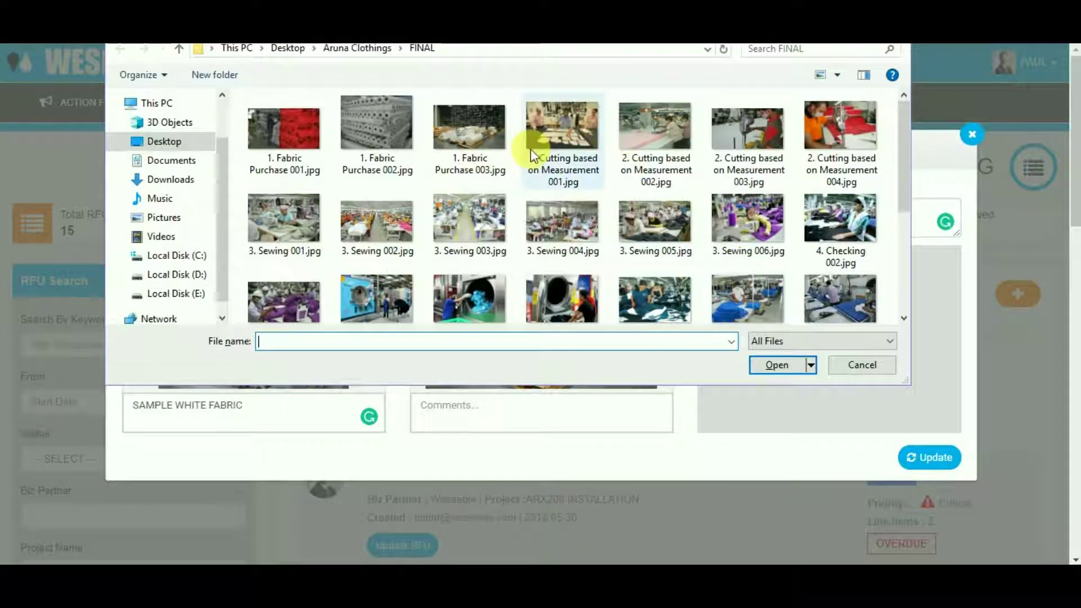
left_click(262, 125)
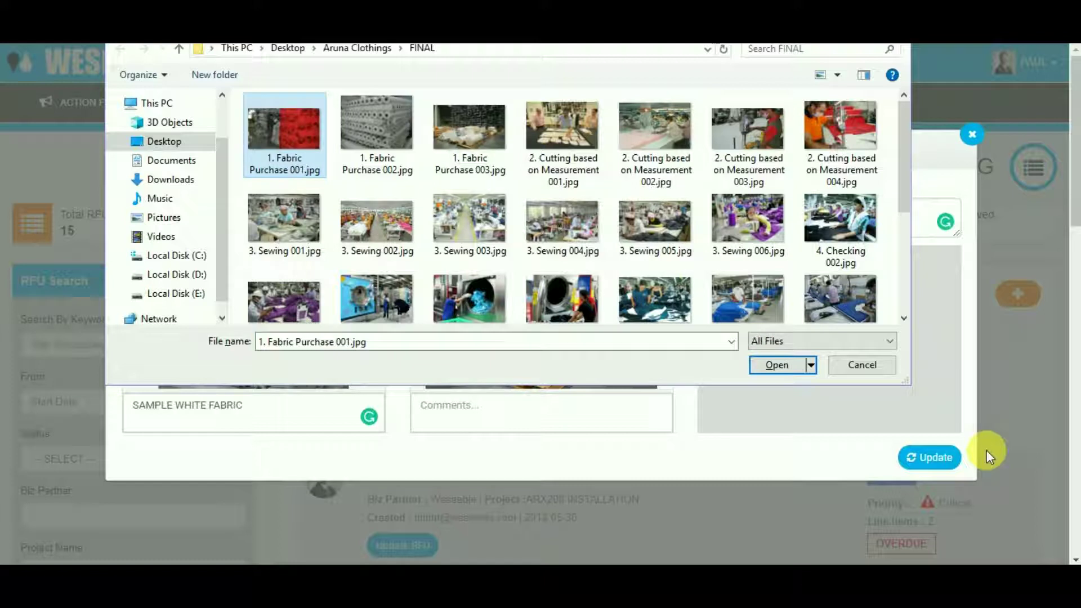
left_click(773, 364)
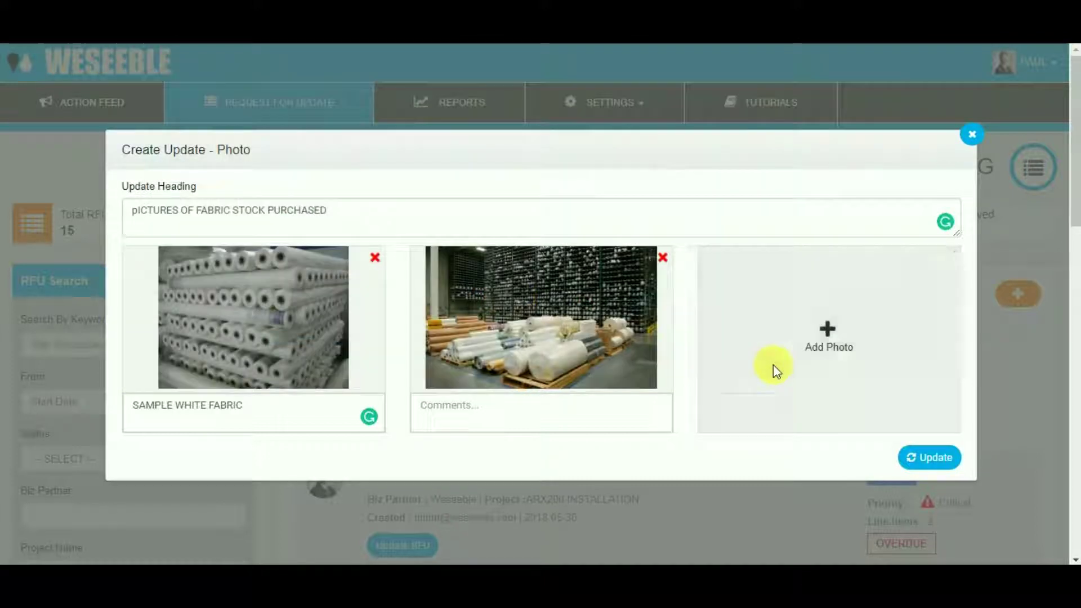
Submit the photo update with its three fabric pictures and dismiss the update type chooser
left_click_drag(954, 299, 946, 398)
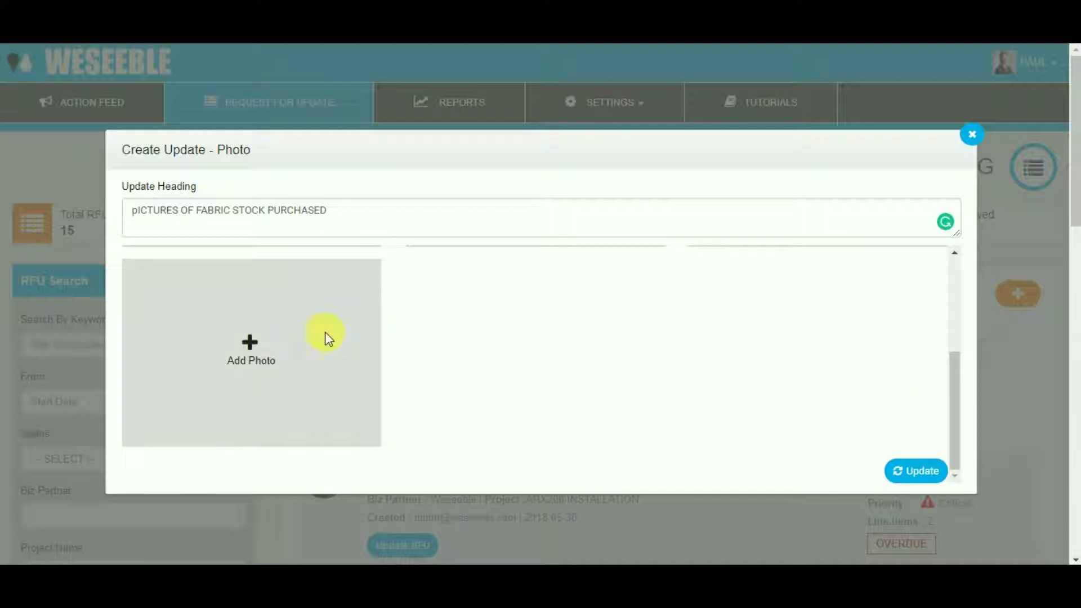
left_click_drag(953, 430, 963, 286)
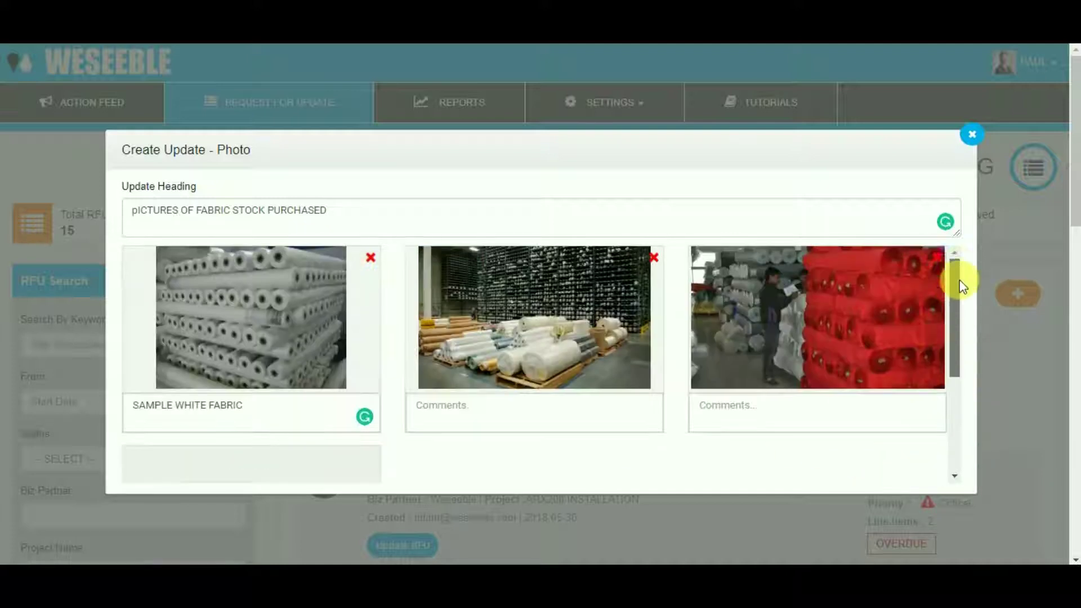
left_click_drag(958, 333, 963, 465)
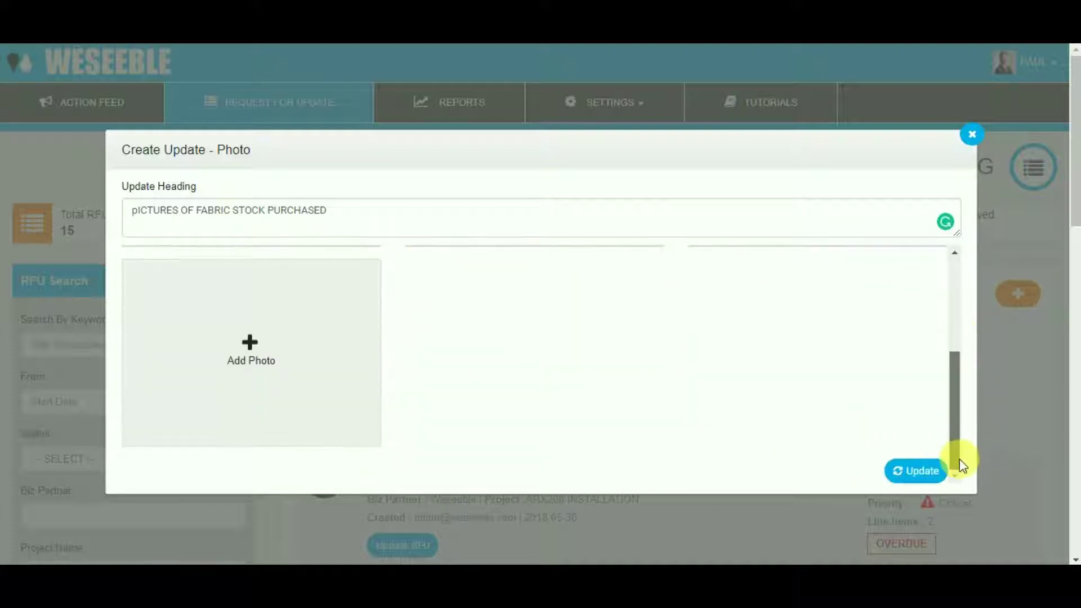
left_click(913, 470)
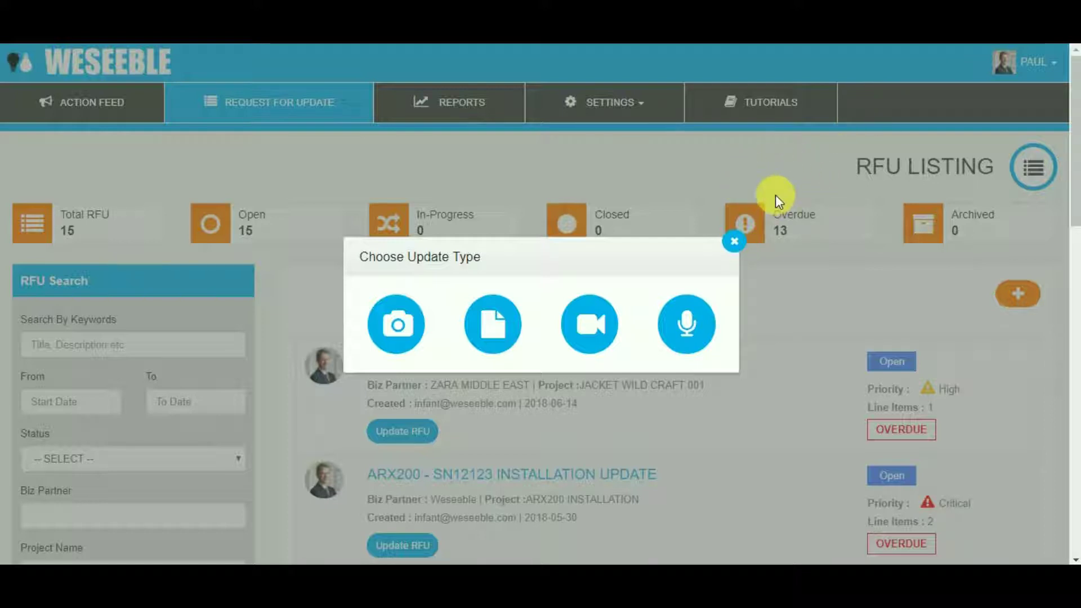
left_click(734, 239)
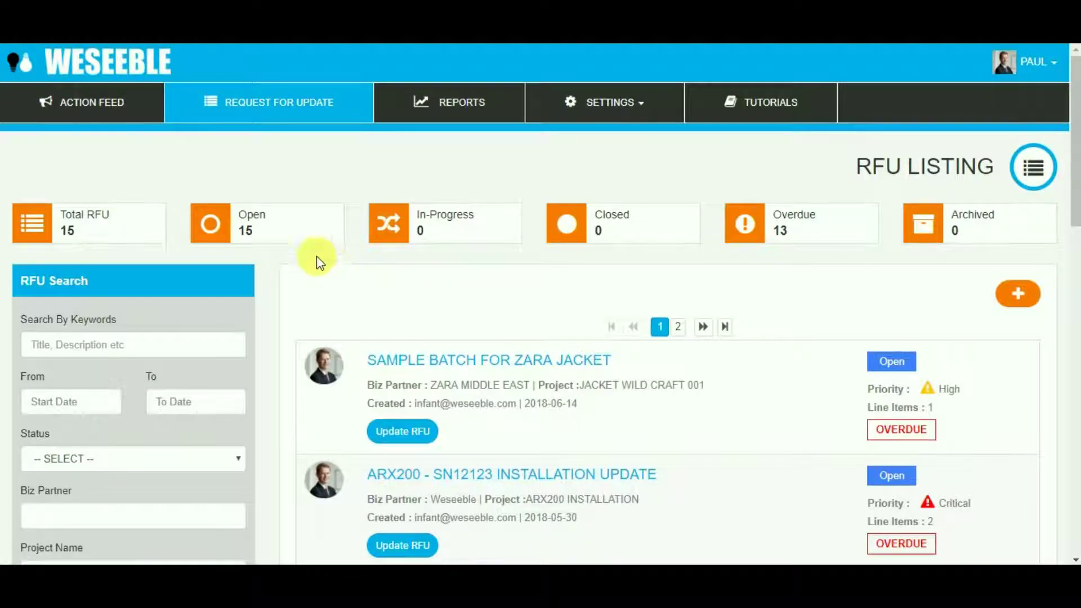
Open the action feed and review the ZARA jacket picture updates from packing, ironing and washing down to sewing and cutting
left_click(108, 110)
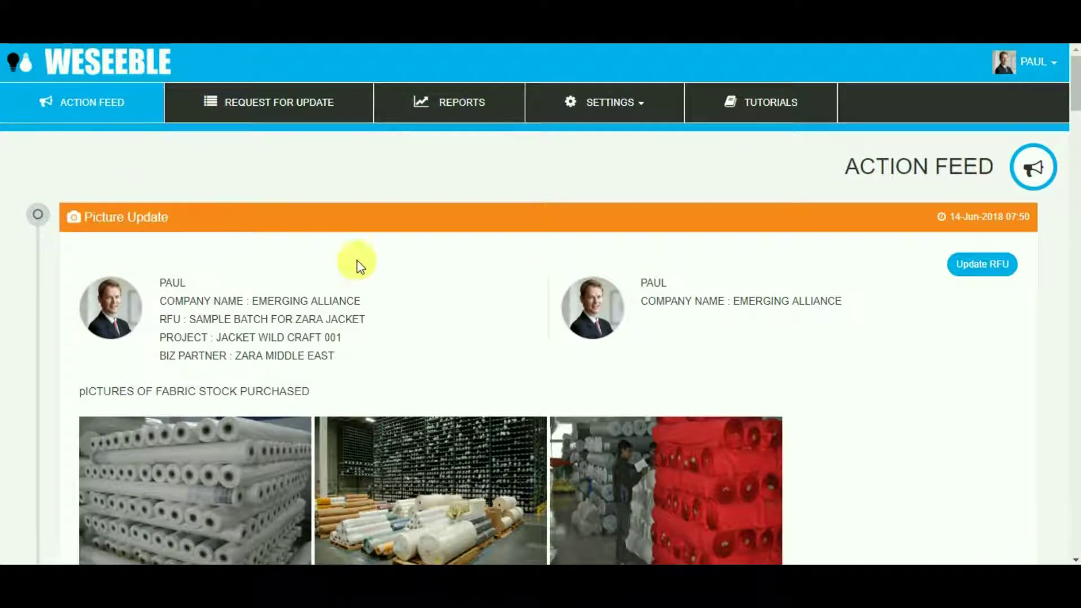
scroll(386, 307, "down", 1)
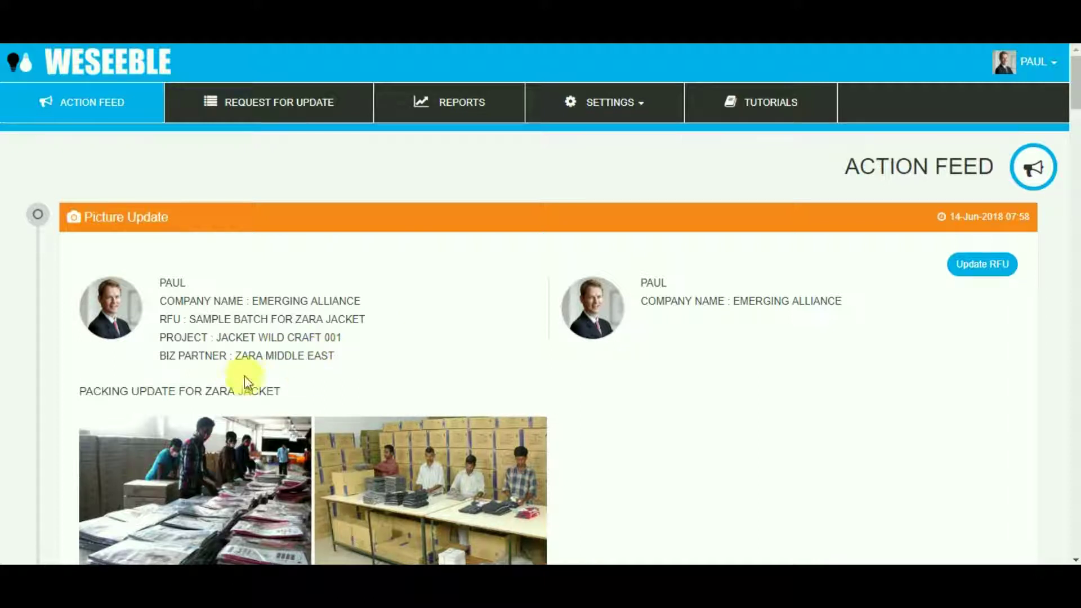
scroll(329, 357, "down", 1)
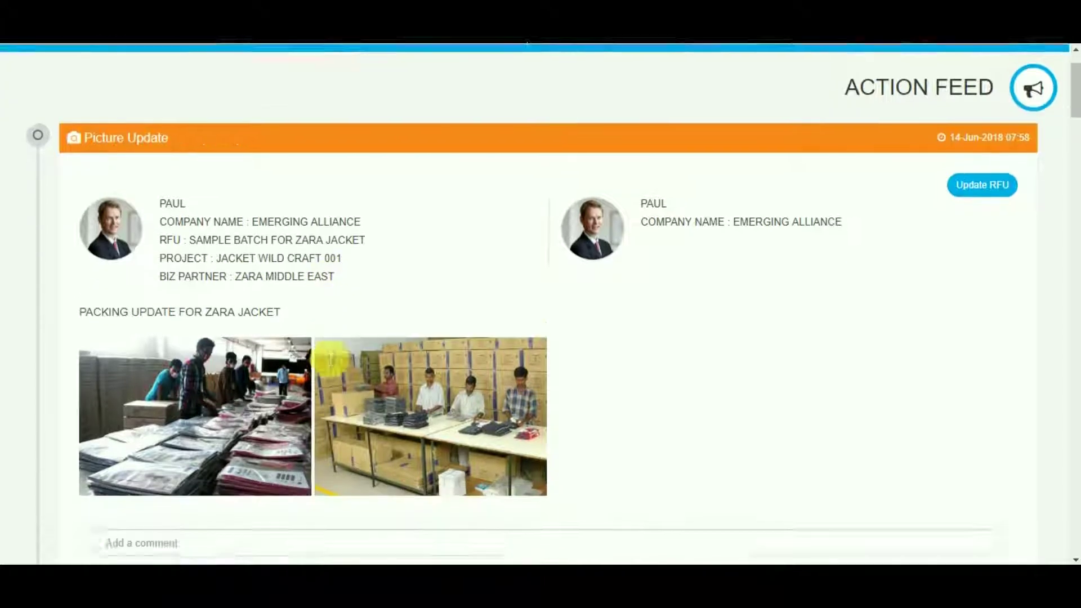
scroll(328, 357, "down", 2)
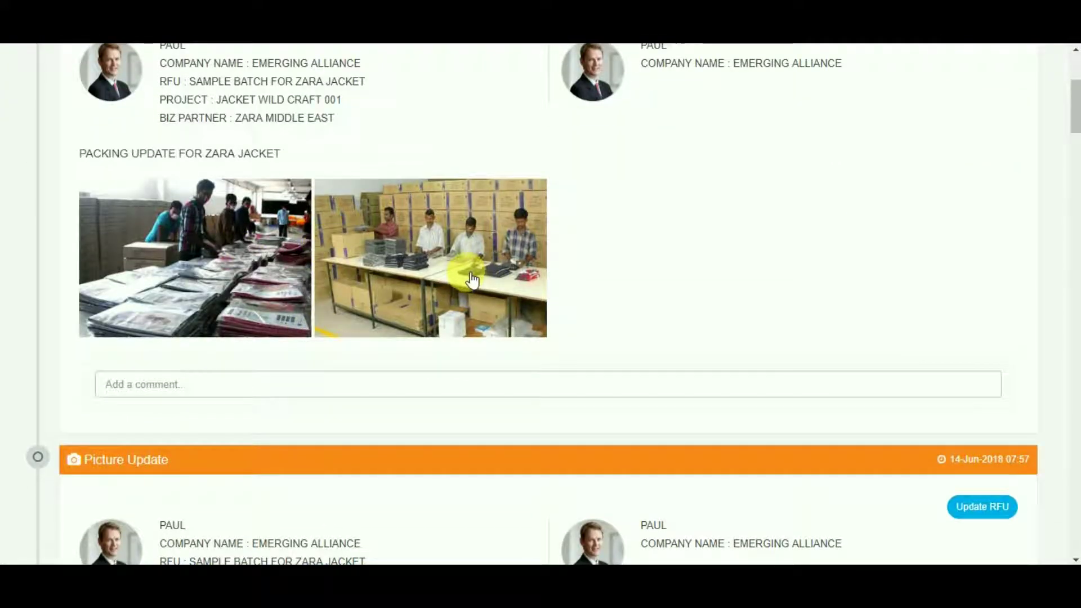
scroll(468, 278, "down", 5)
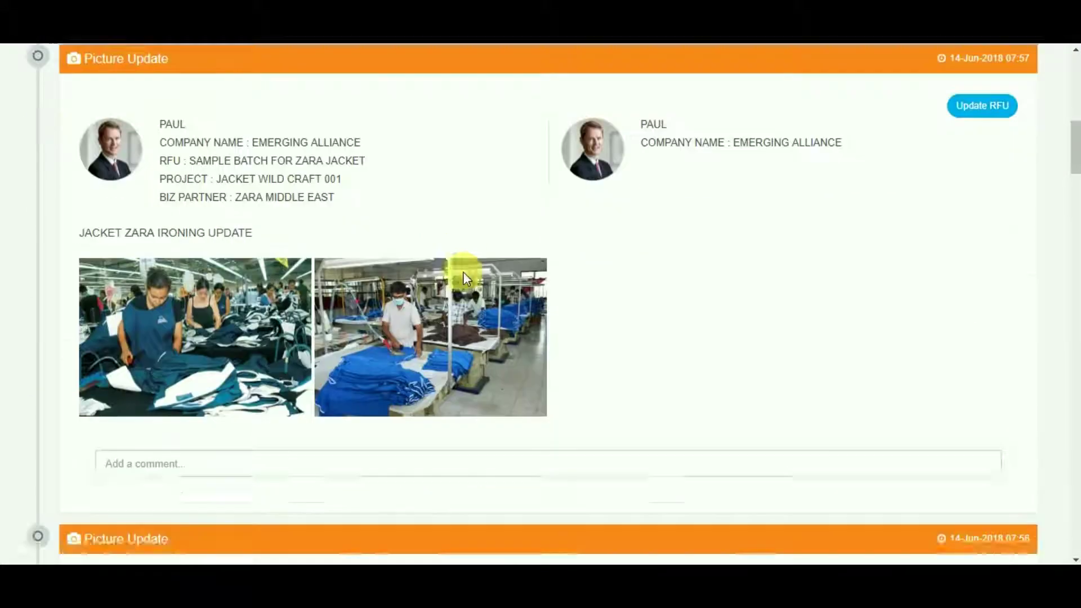
scroll(463, 271, "down", 6)
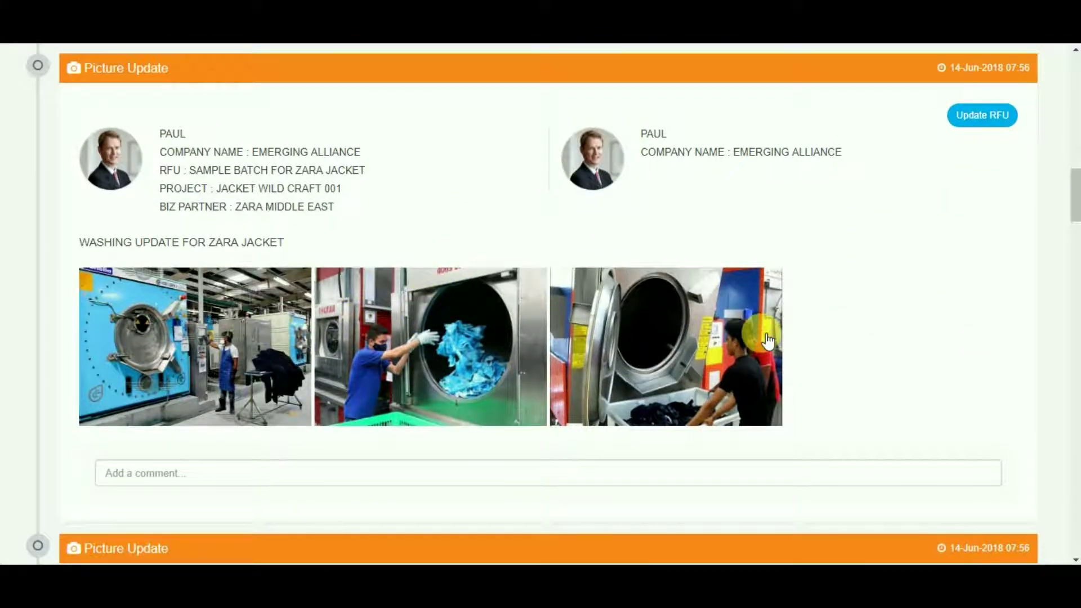
scroll(636, 319, "down", 3)
scroll(635, 320, "down", 11)
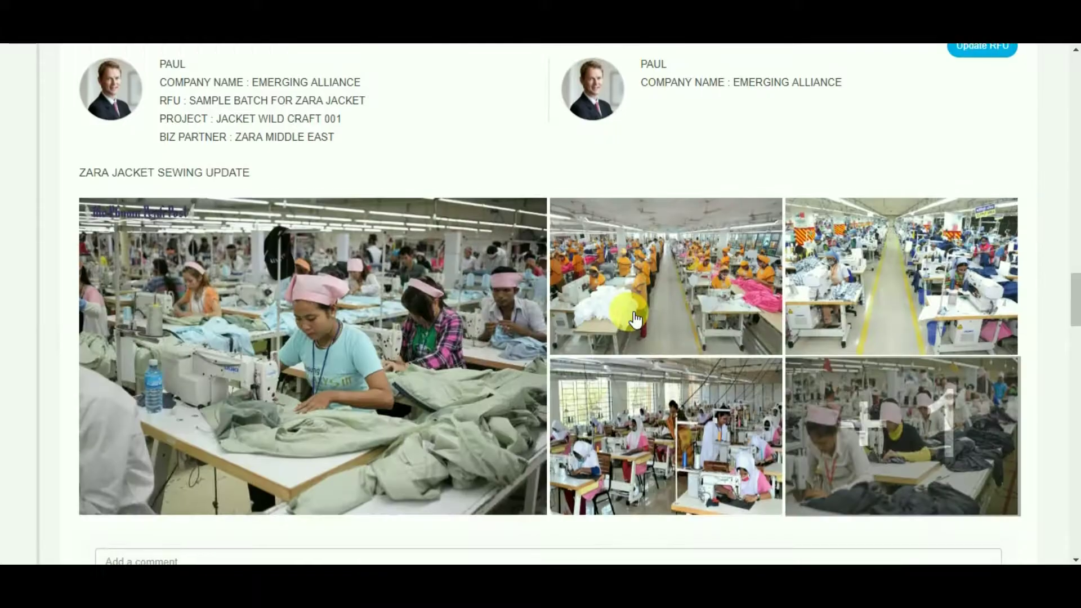
scroll(635, 319, "down", 2)
scroll(635, 319, "up", 1)
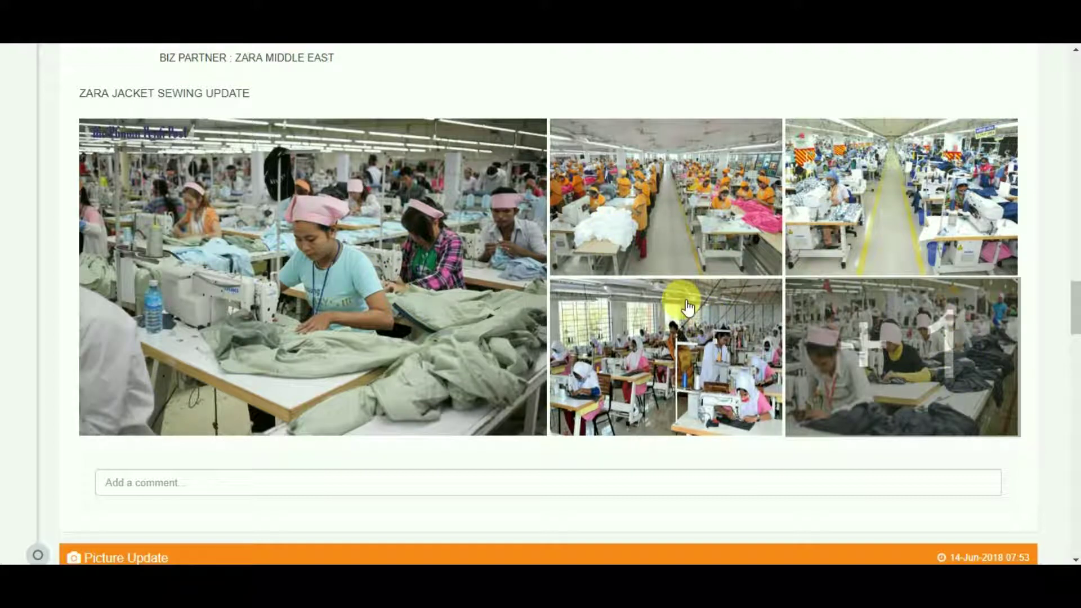
scroll(675, 306, "down", 10)
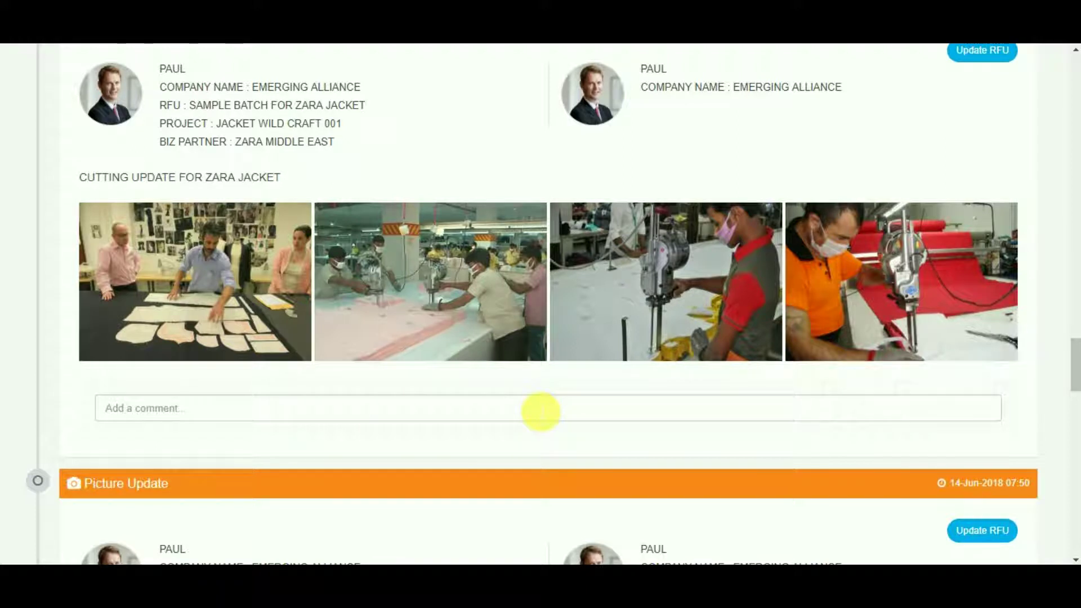
Post the comment "GOOD UPDATE , CAN YOU SEND ME MORE DETAILS" on the CUTTING UPDATE FOR ZARA JACKET entry
left_click(541, 412)
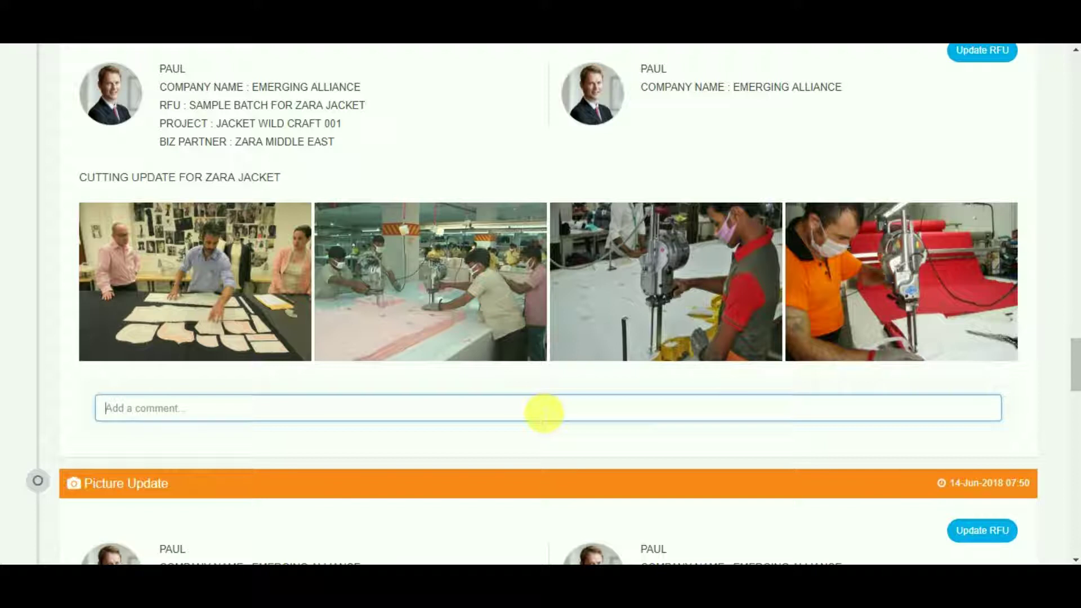
type("GOOD UPDATE , CAN YOU SEND ME")
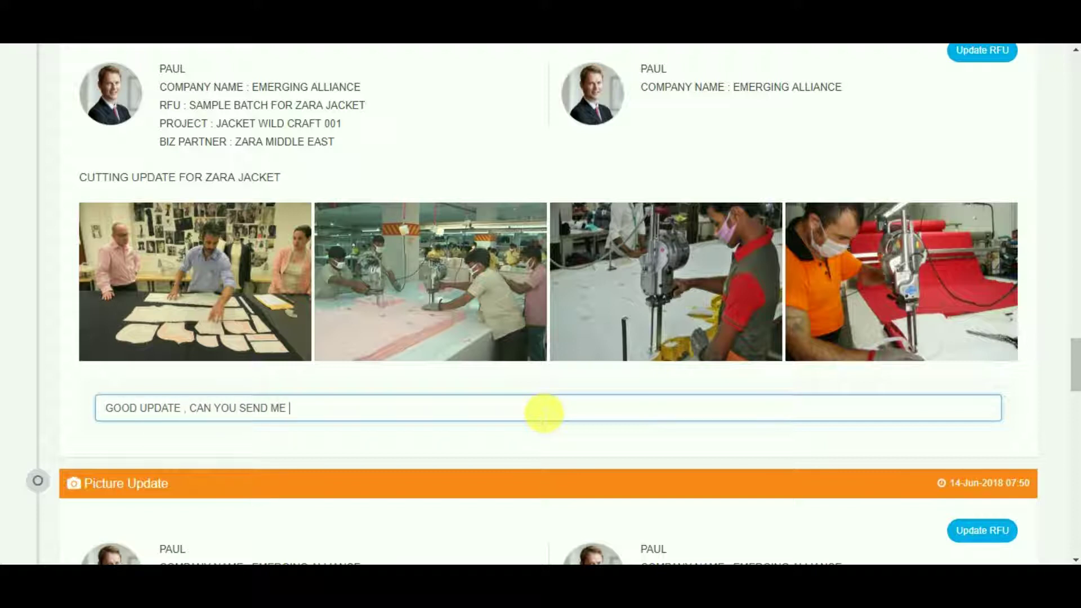
type(" MORE DETAILS")
key("Return")
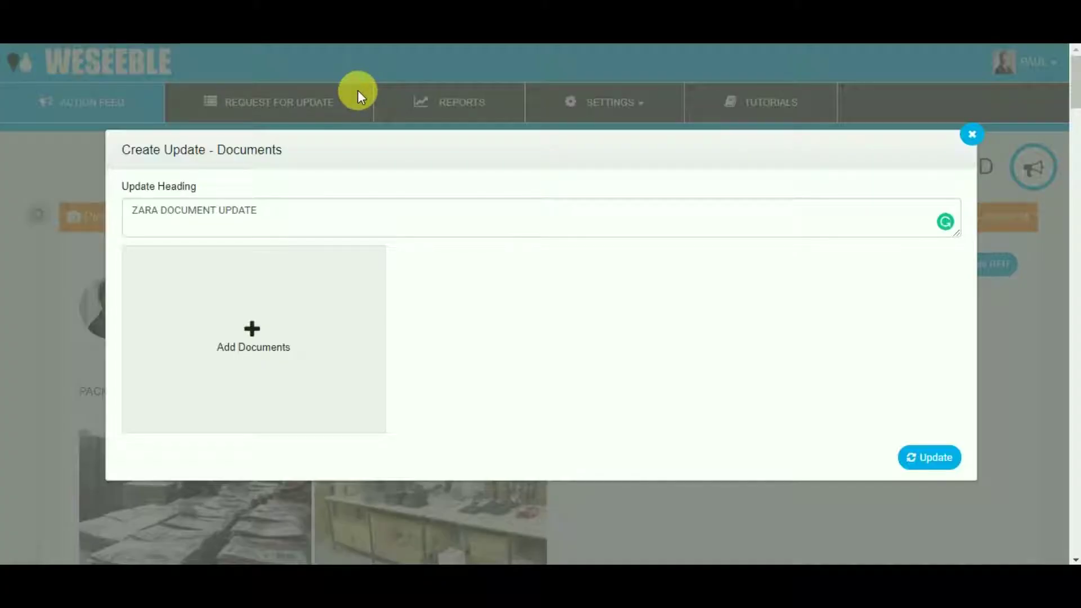
Attach Purchase Order 02.docx, Sample-Sales-Data.xlsx and sample-tables.pdf to the ZARA DOCUMENT UPDATE
left_click(252, 331)
scroll(811, 197, "down", 5)
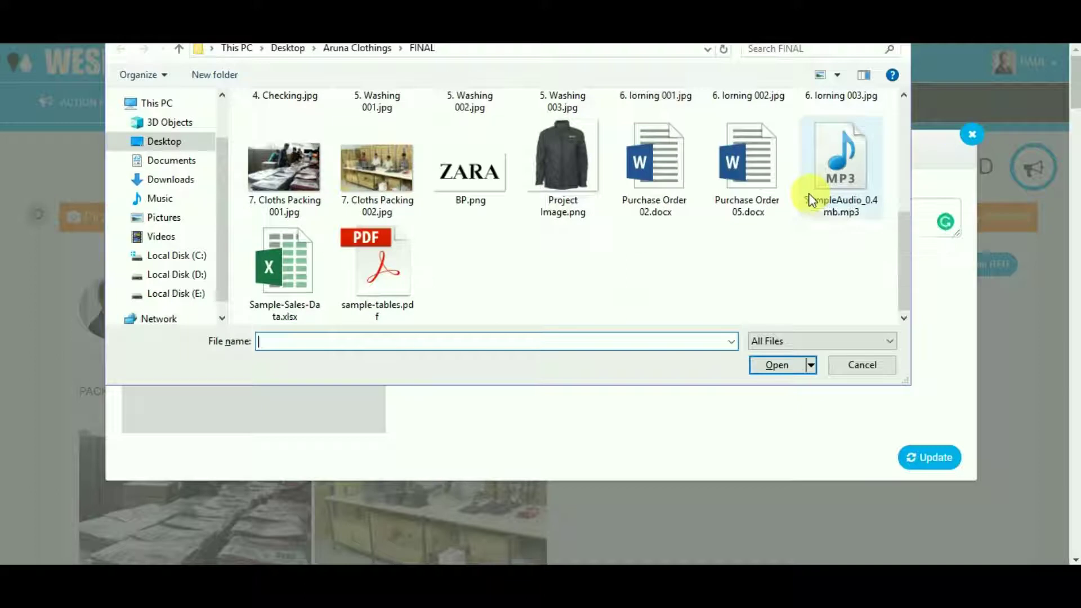
double_click(653, 166)
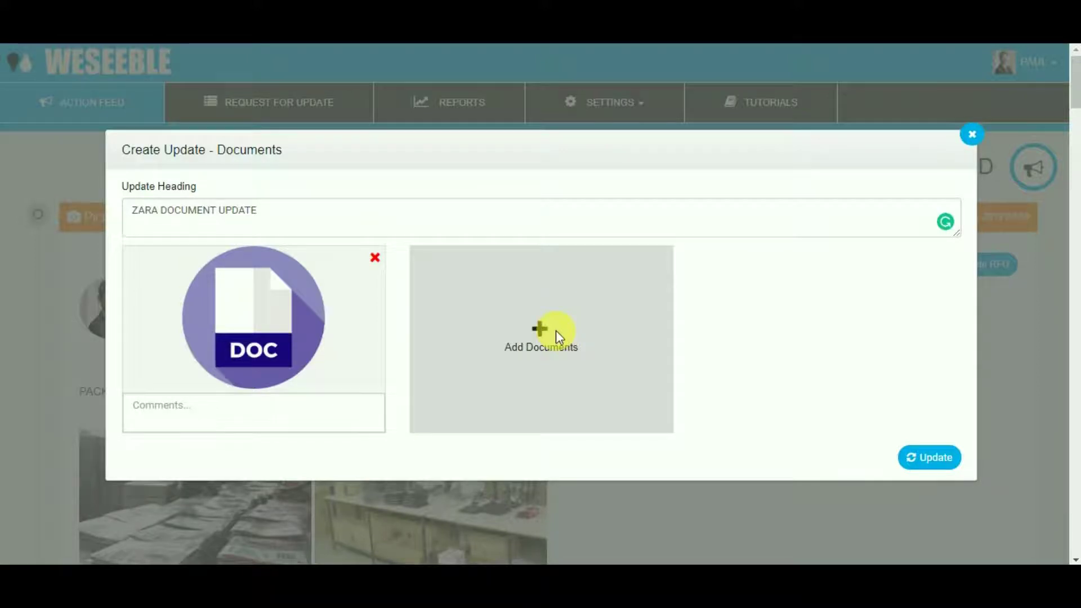
left_click(555, 330)
scroll(678, 265, "down", 5)
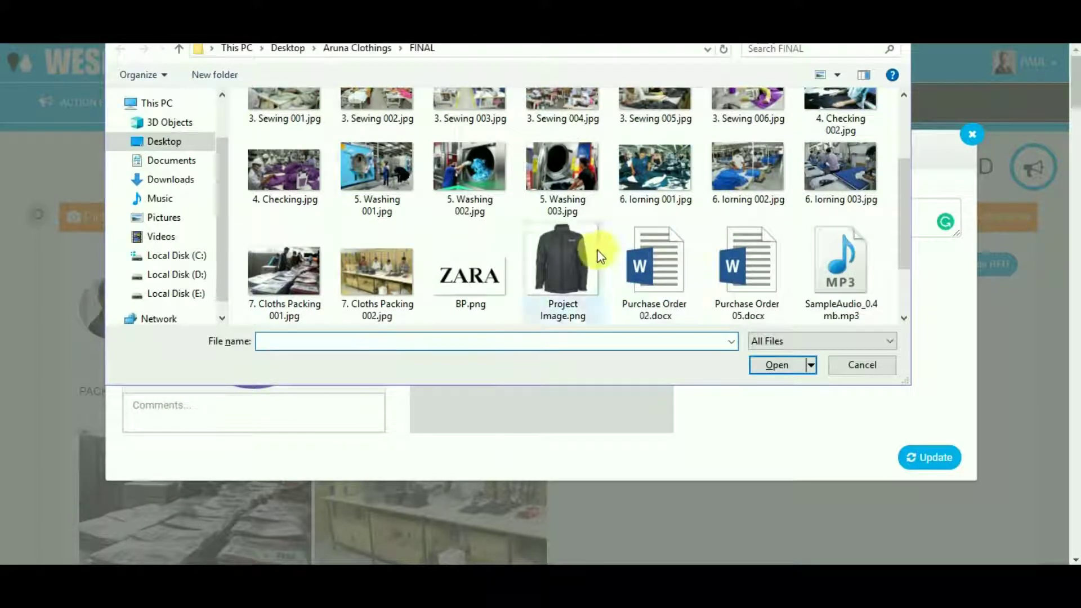
double_click(292, 262)
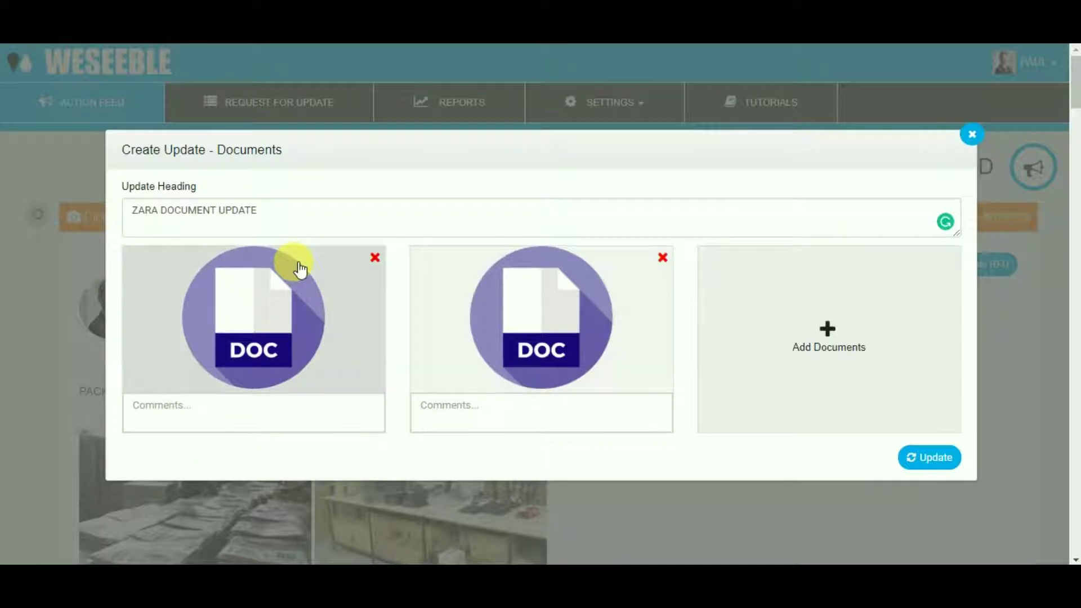
left_click(845, 331)
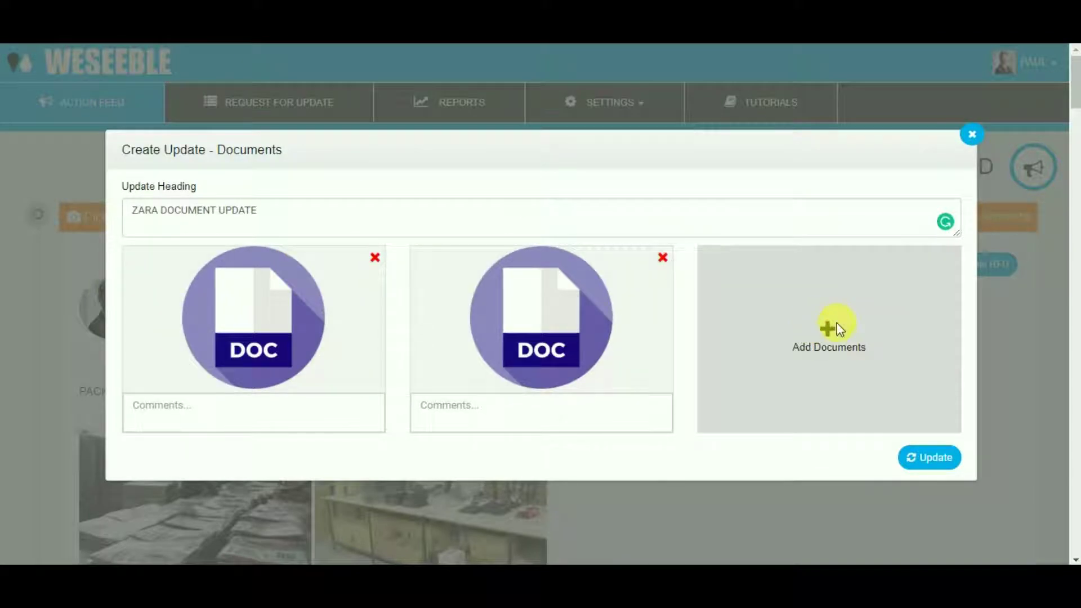
scroll(571, 220, "down", 2)
scroll(562, 228, "down", 2)
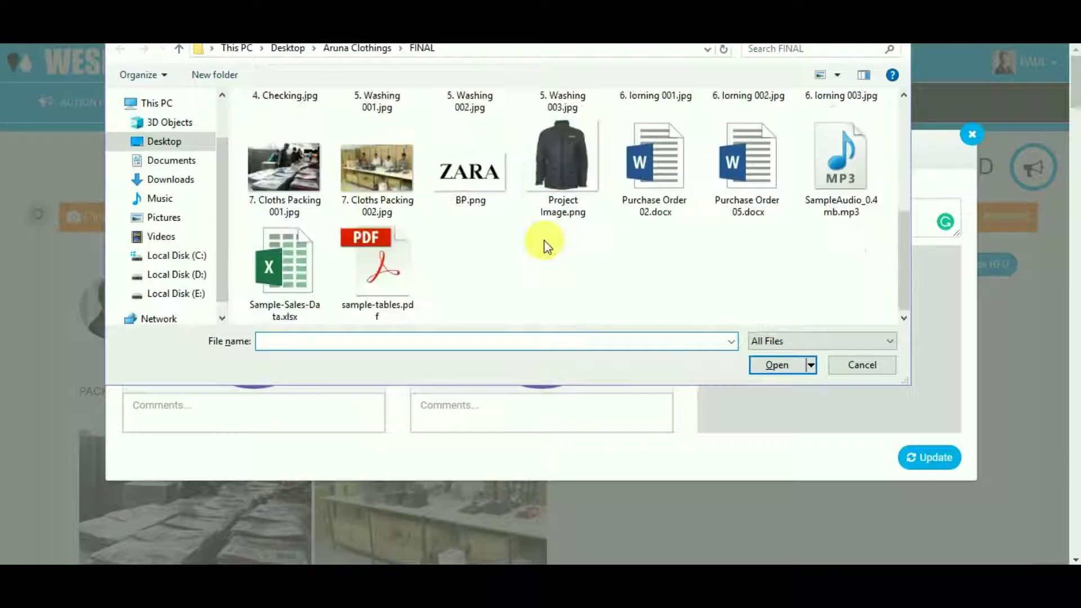
double_click(376, 256)
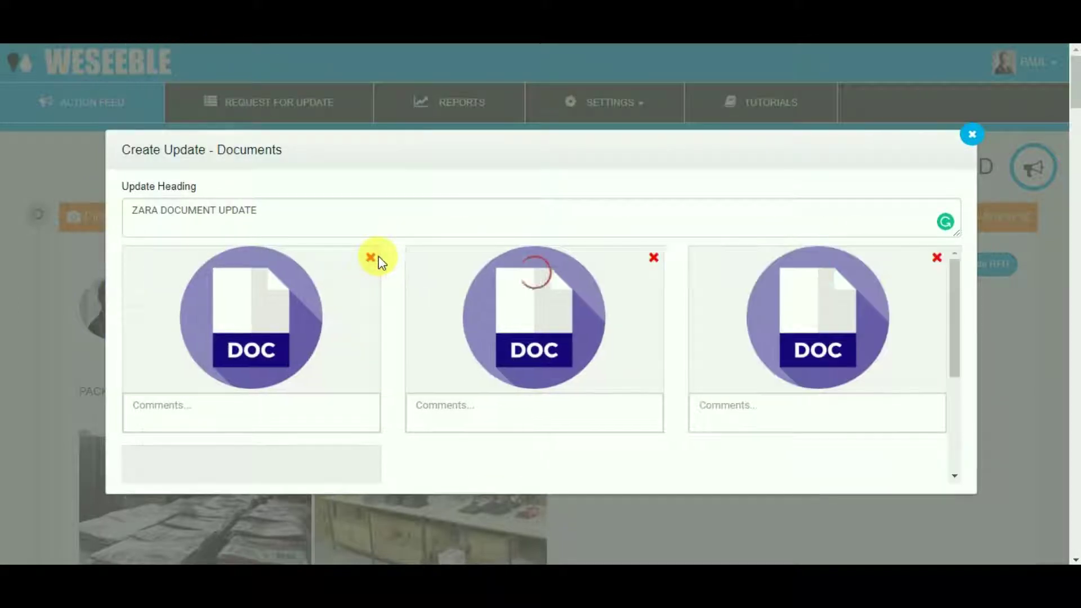
Add the comment "sAMPLE COMMENT" to each of the three documents attached to the ZARA DOCUMENT UPDATE
left_click(304, 426)
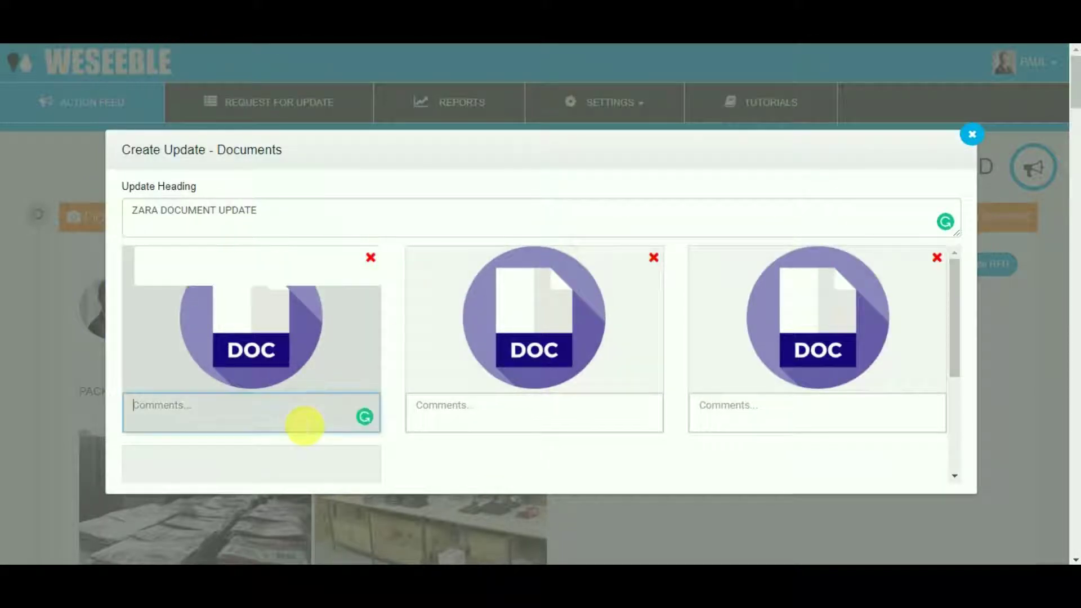
type("sAMPLE COMMENT")
left_click(445, 415)
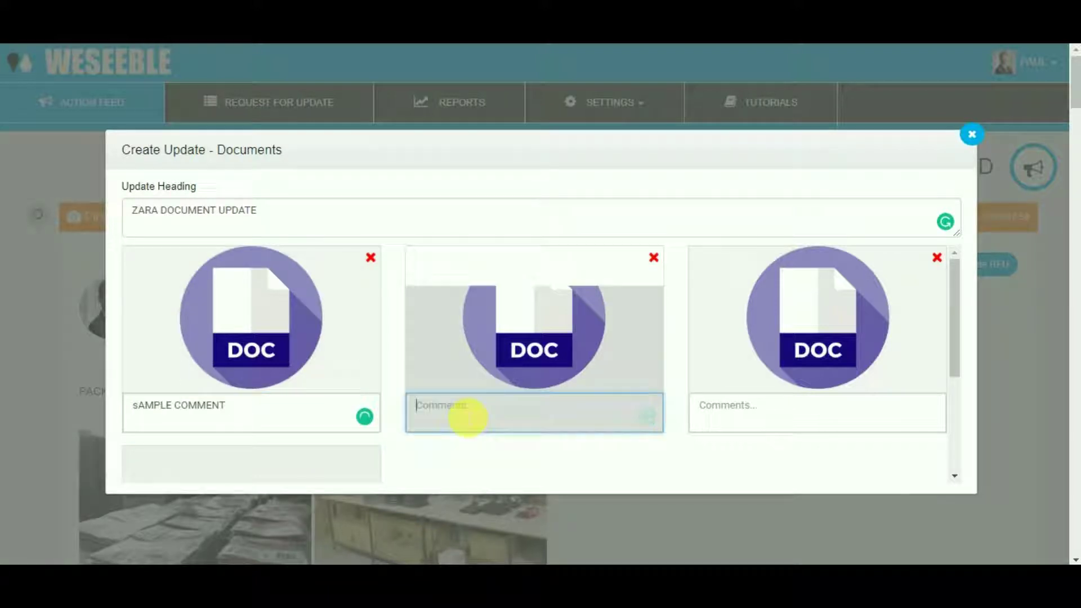
type("sAMPLE COMMENT")
left_click(770, 418)
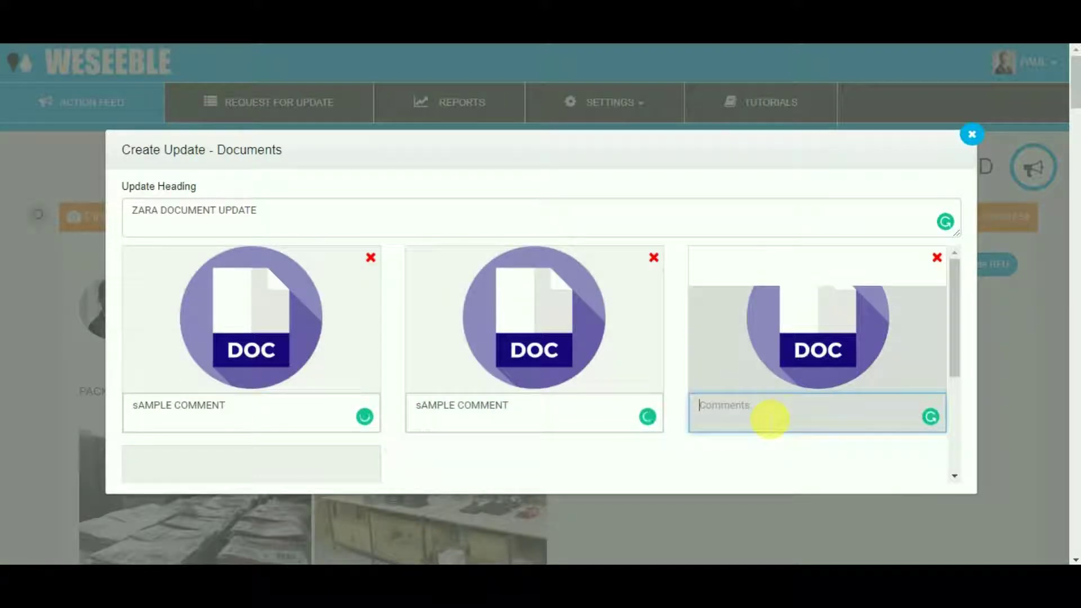
type("sAMPLE COMMENT")
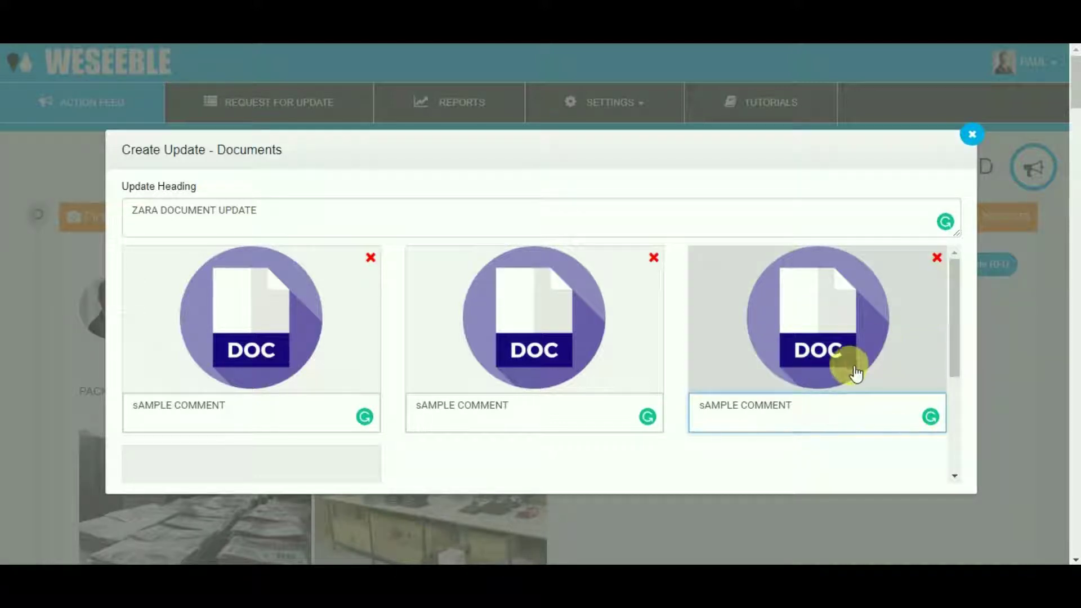
Submit the ZARA DOCUMENT UPDATE and dismiss the update type chooser
scroll(852, 367, "down", 4)
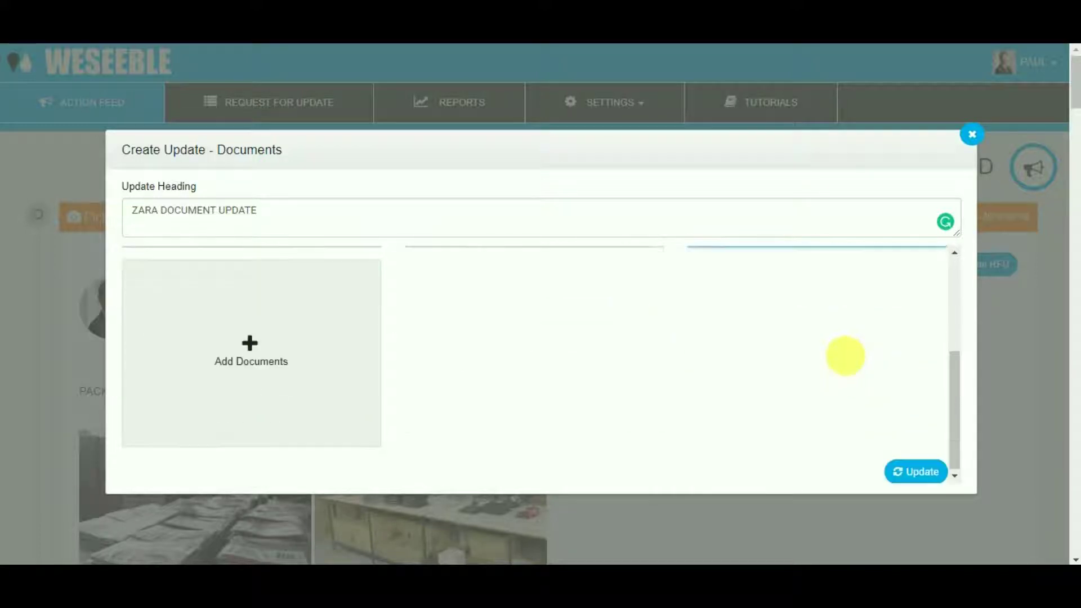
left_click(934, 478)
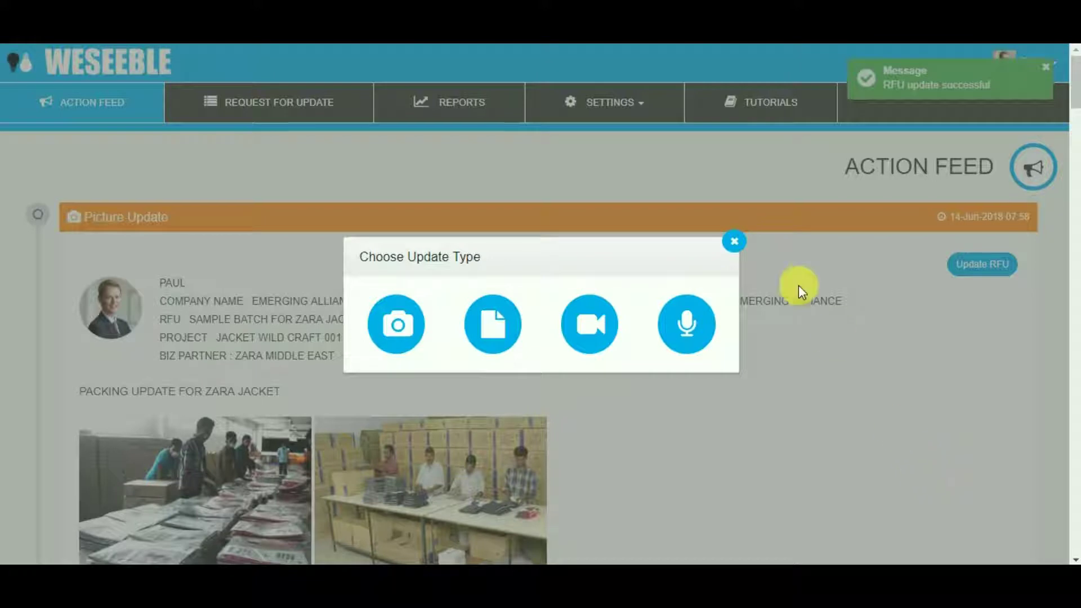
left_click(734, 241)
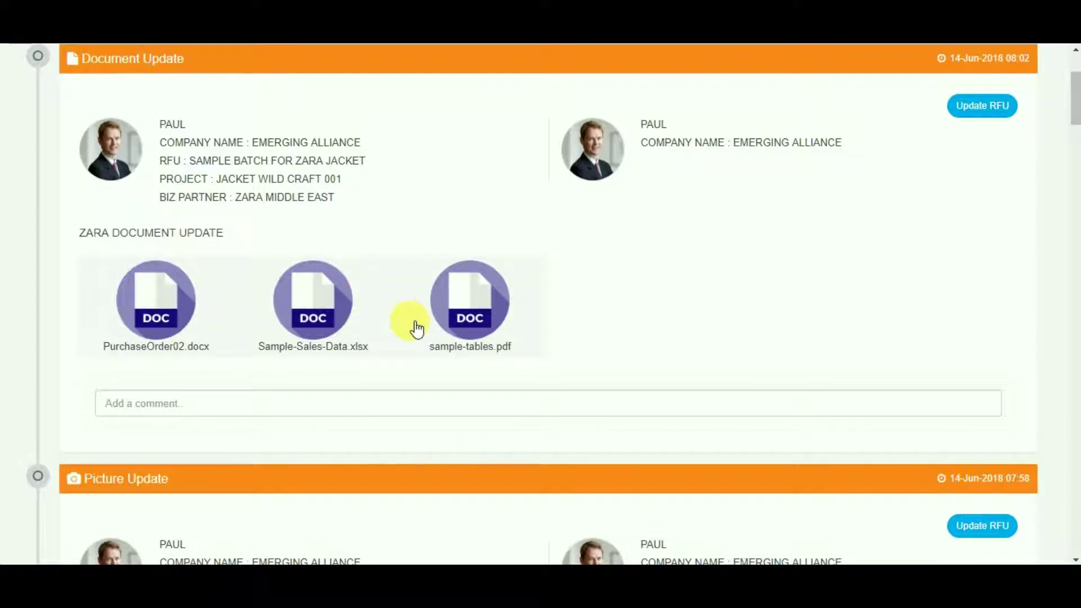
Open sample-tables.pdf from the ZARA DOCUMENT UPDATE entry in the action feed and look through its pages
left_click(473, 299)
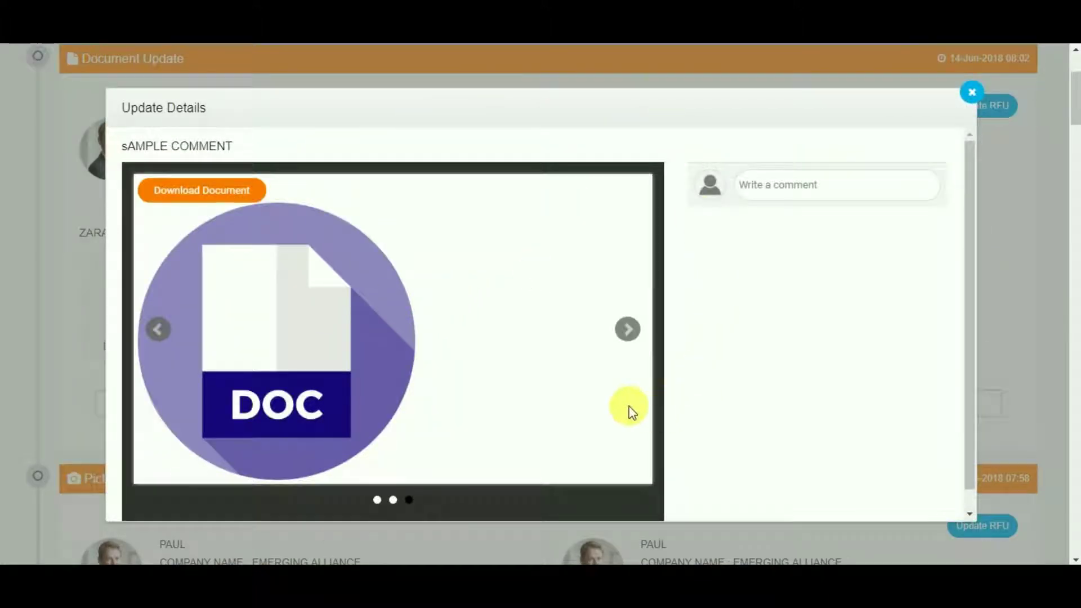
left_click(215, 191)
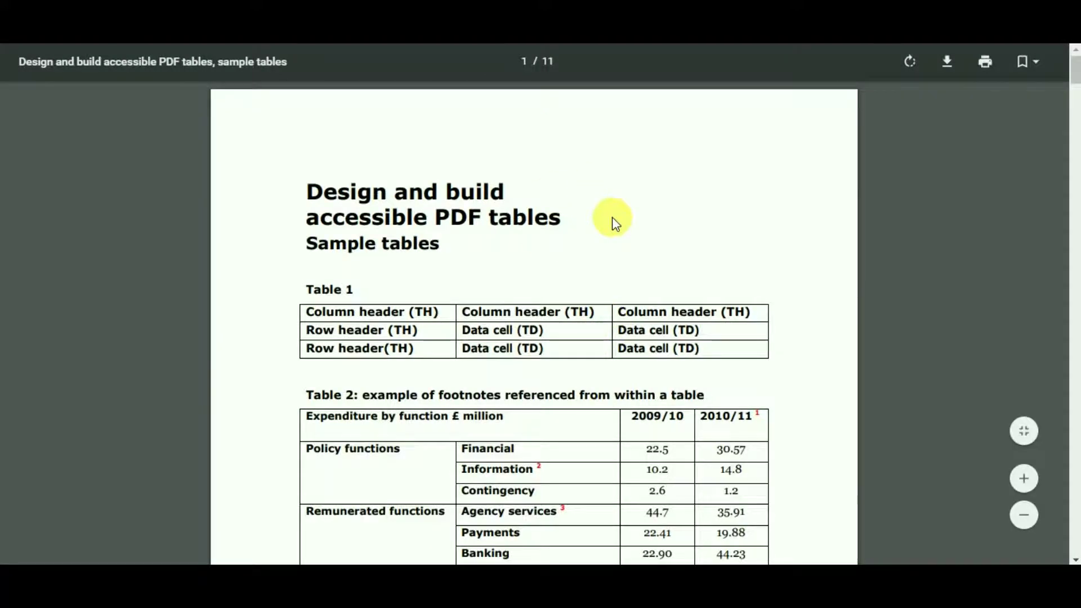
scroll(593, 254, "down", 20)
scroll(595, 261, "down", 8)
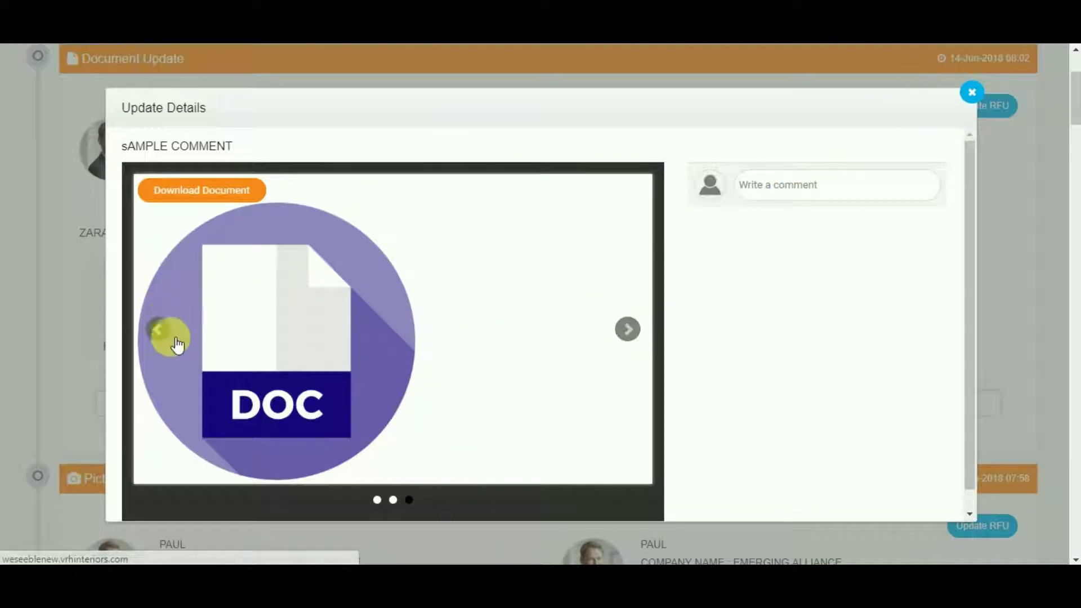
Start downloading Sample-Sales-Data.xlsx from the update details, cancel the save and close the details
left_click(161, 327)
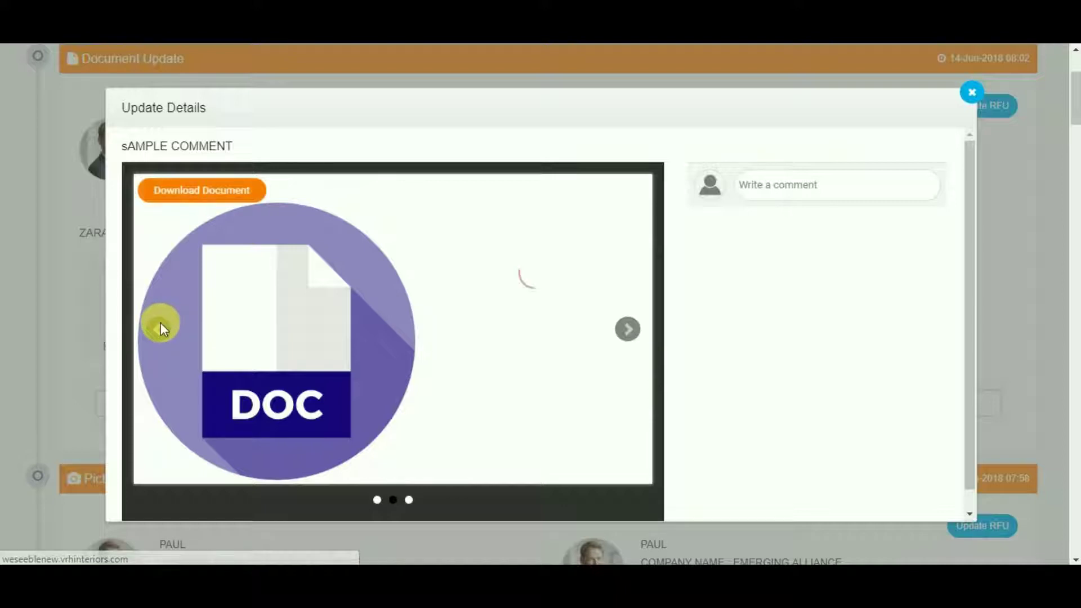
left_click(233, 190)
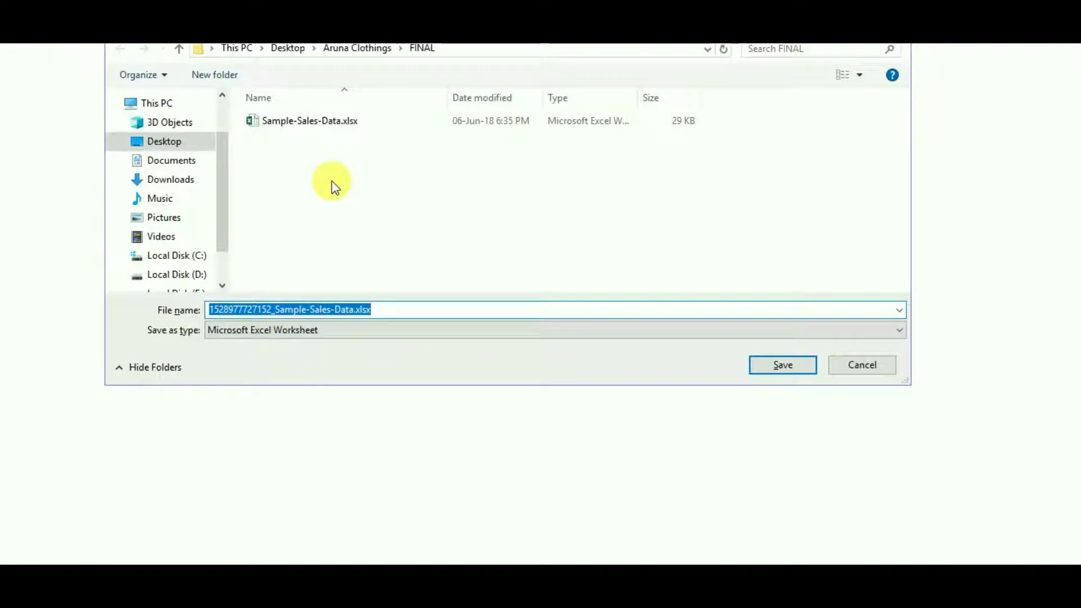
left_click(873, 367)
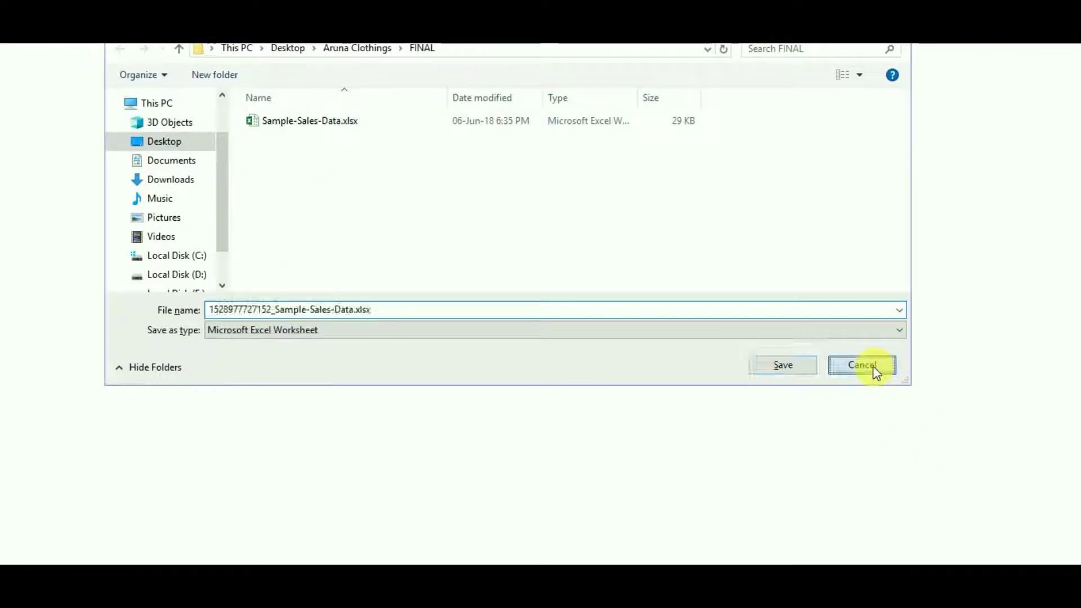
left_click(971, 93)
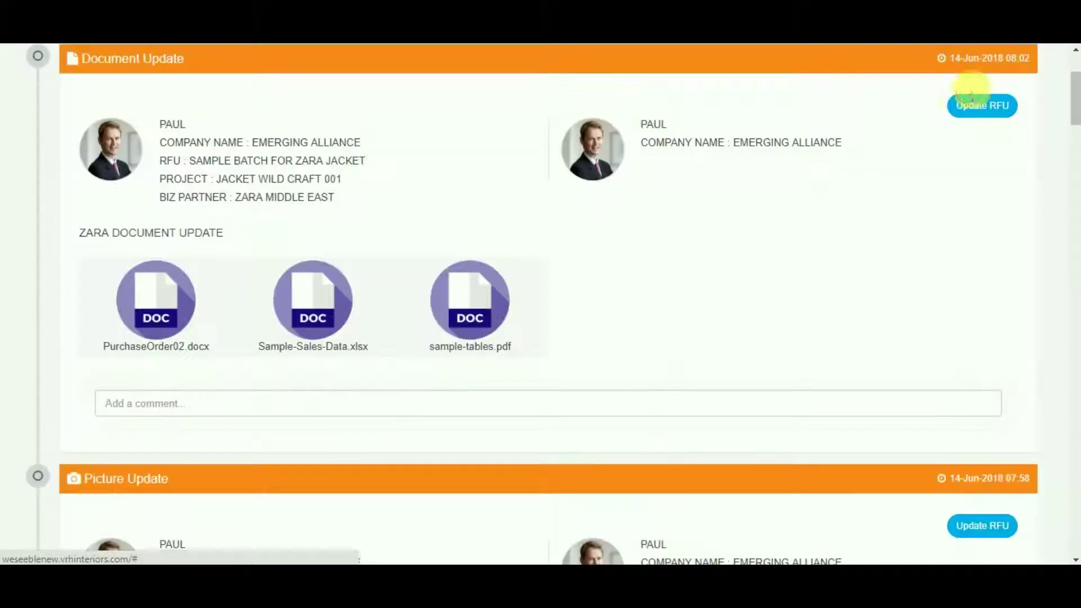
Post the comment "COMMENT" on the fourth picture of the ZARA JACKET SEWING UPDATE and close its details
scroll(714, 289, "down", 5)
scroll(715, 289, "down", 15)
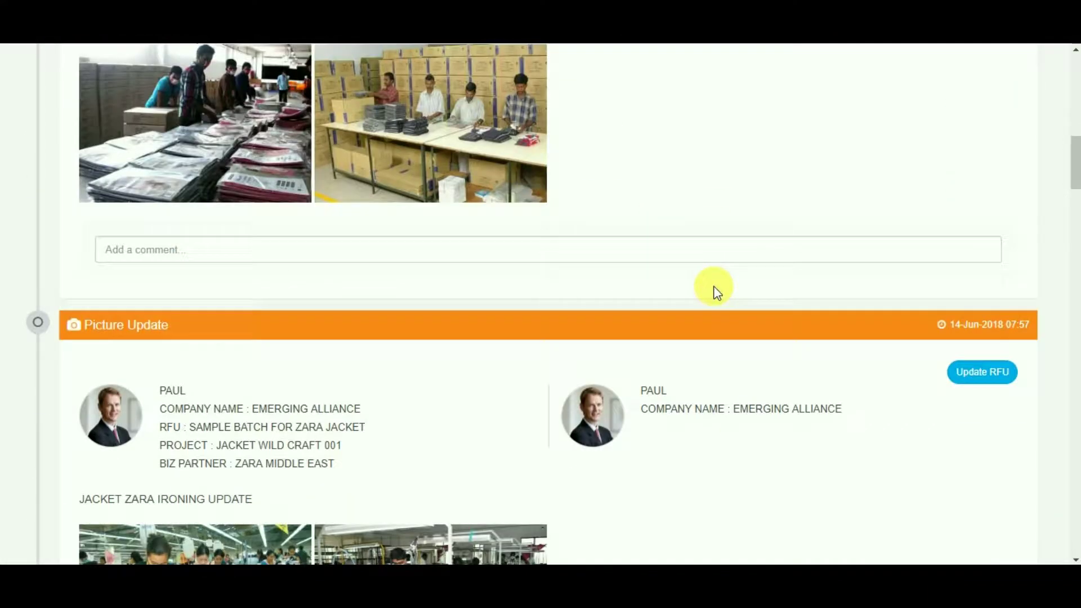
scroll(715, 289, "down", 11)
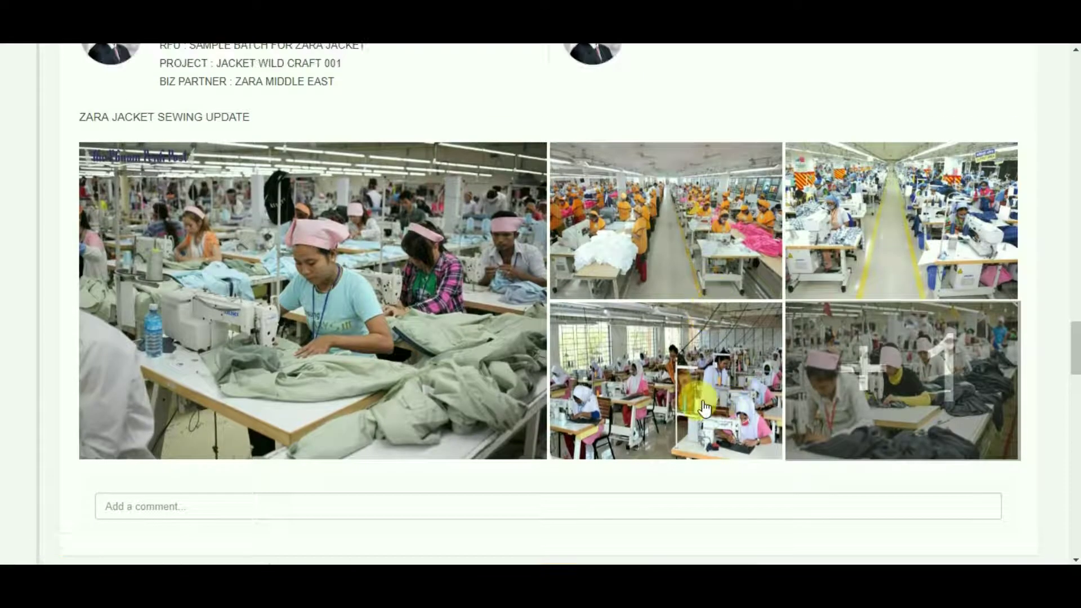
left_click(698, 397)
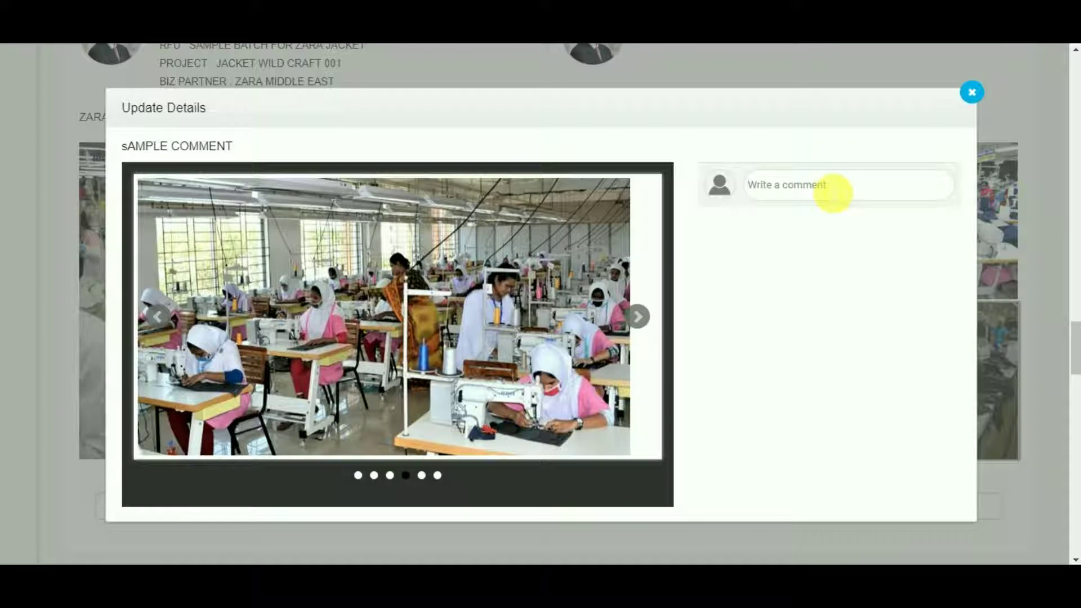
left_click(832, 193)
type("cOMMET")
left_click_drag(805, 186, 717, 180)
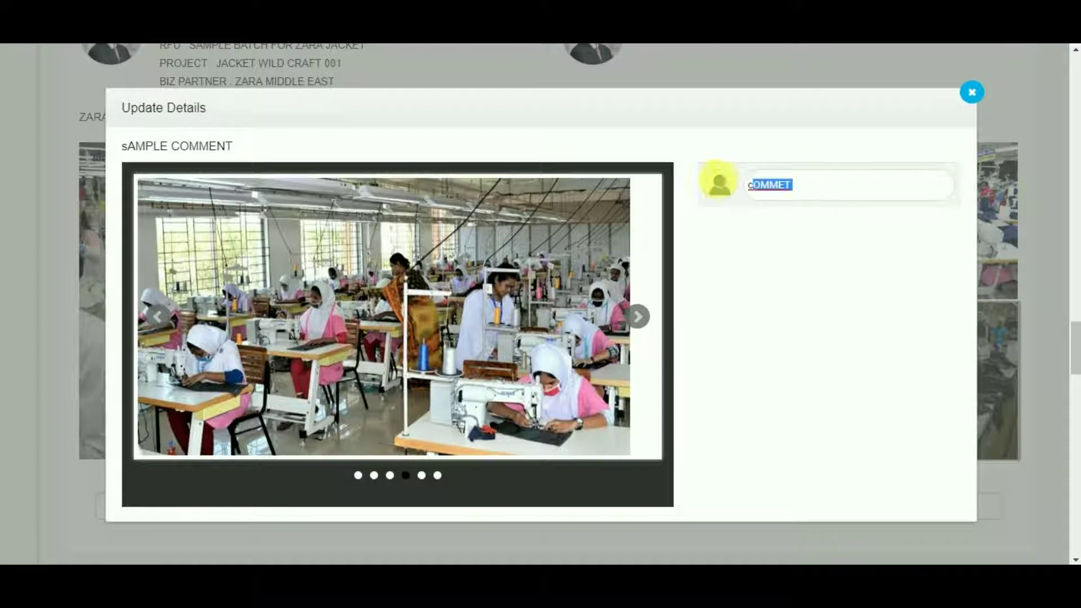
type("c")
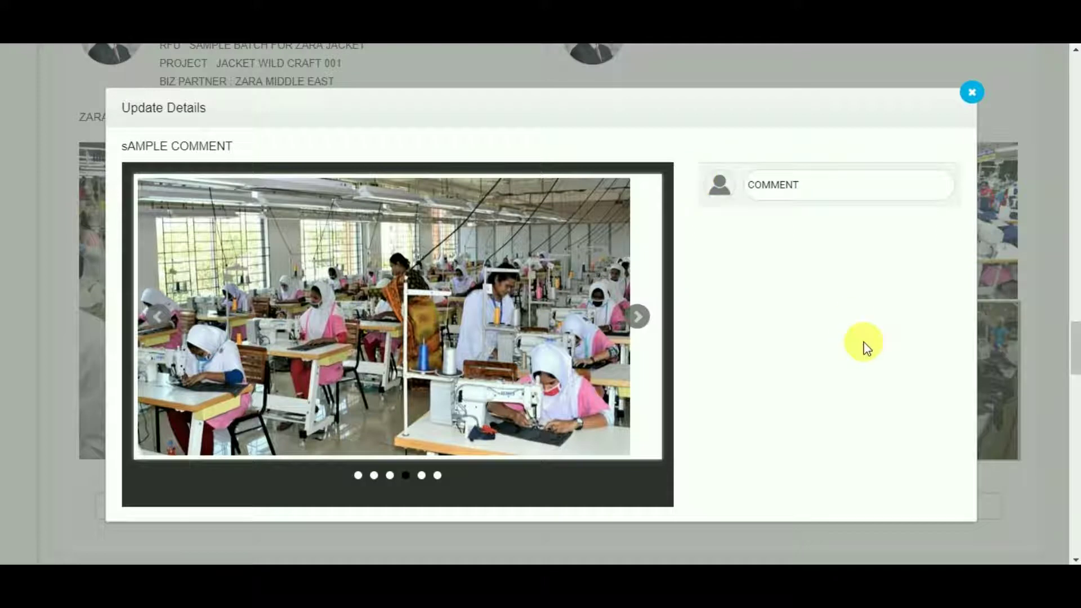
key("Return")
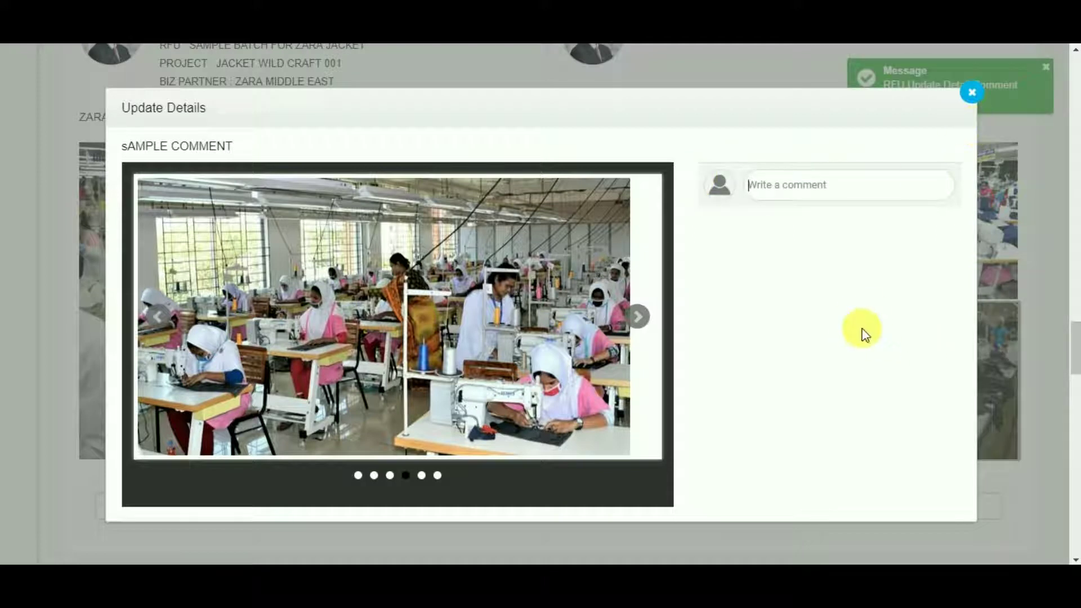
left_click(972, 93)
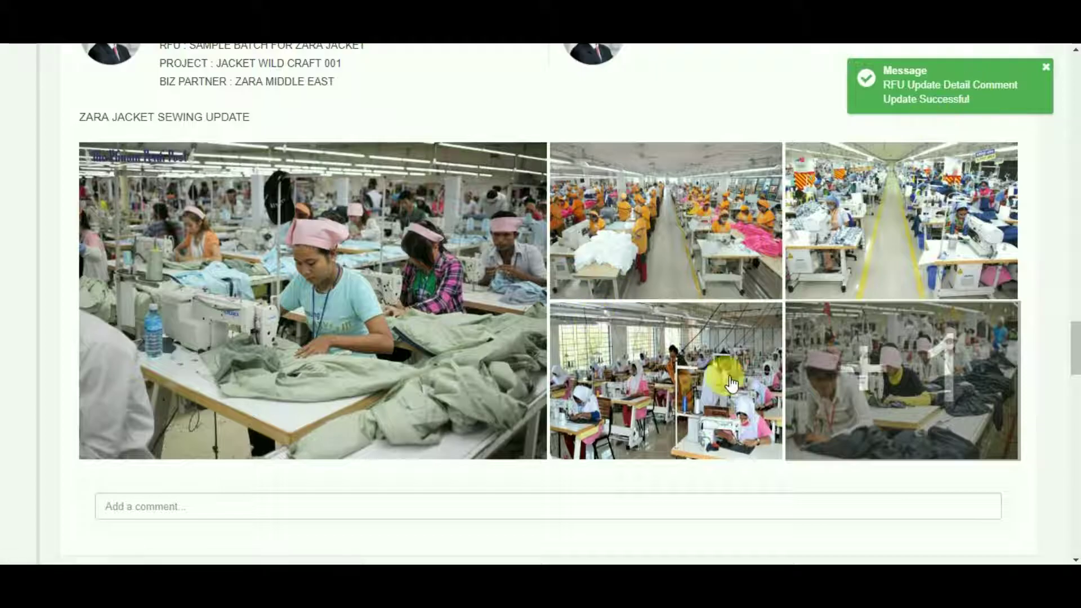
Reopen the fourth sewing picture to check its posted comments, and close the update details
left_click(689, 365)
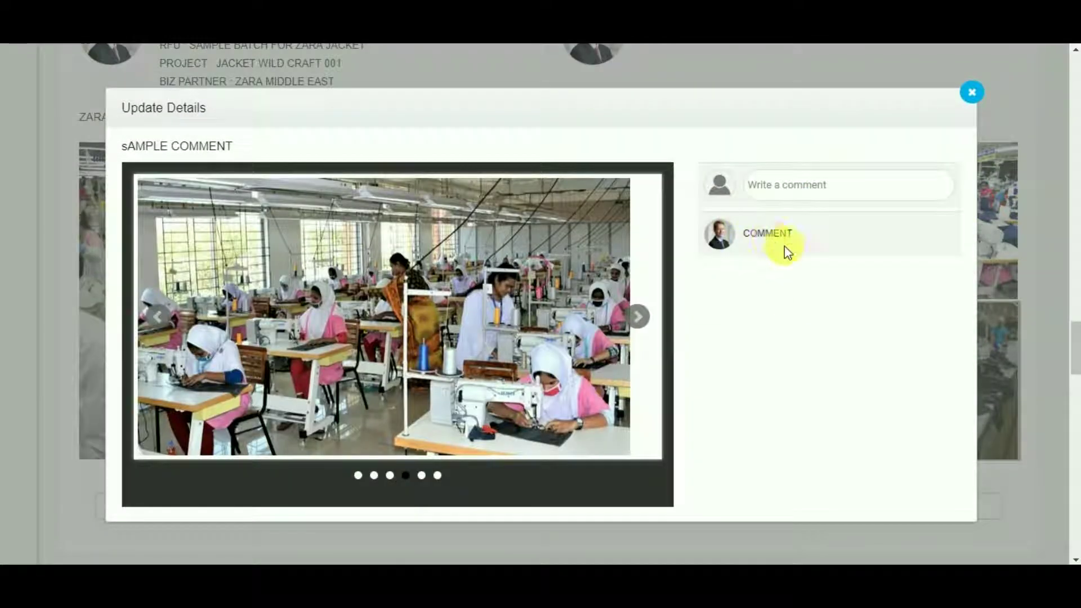
left_click(973, 94)
scroll(590, 372, "down", 4)
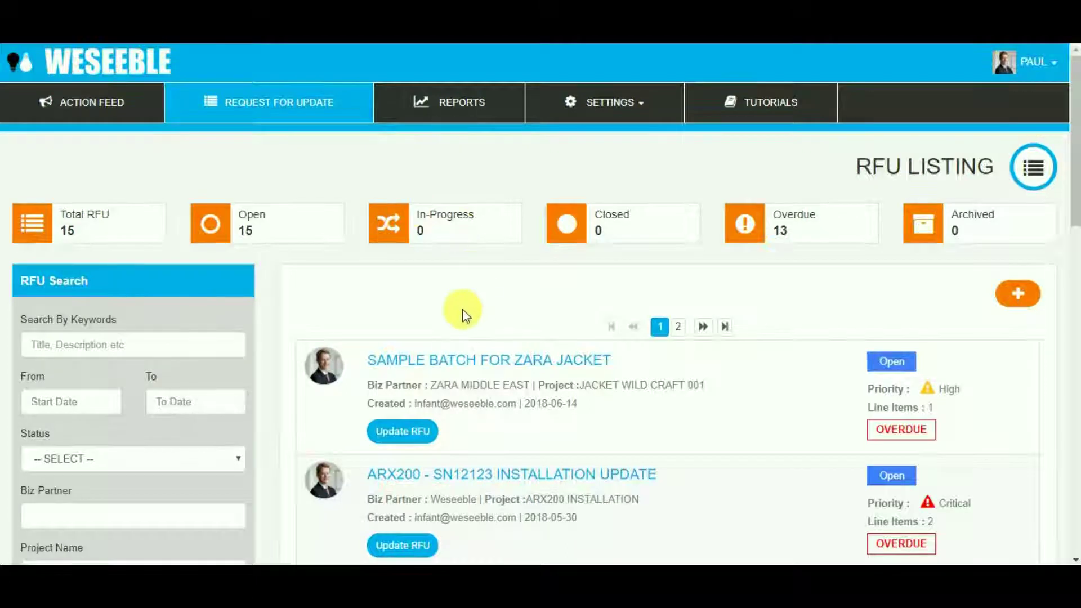
Look through the requests in the RFU listing and return to the start of the list
scroll(461, 308, "down", 10)
scroll(465, 318, "down", 4)
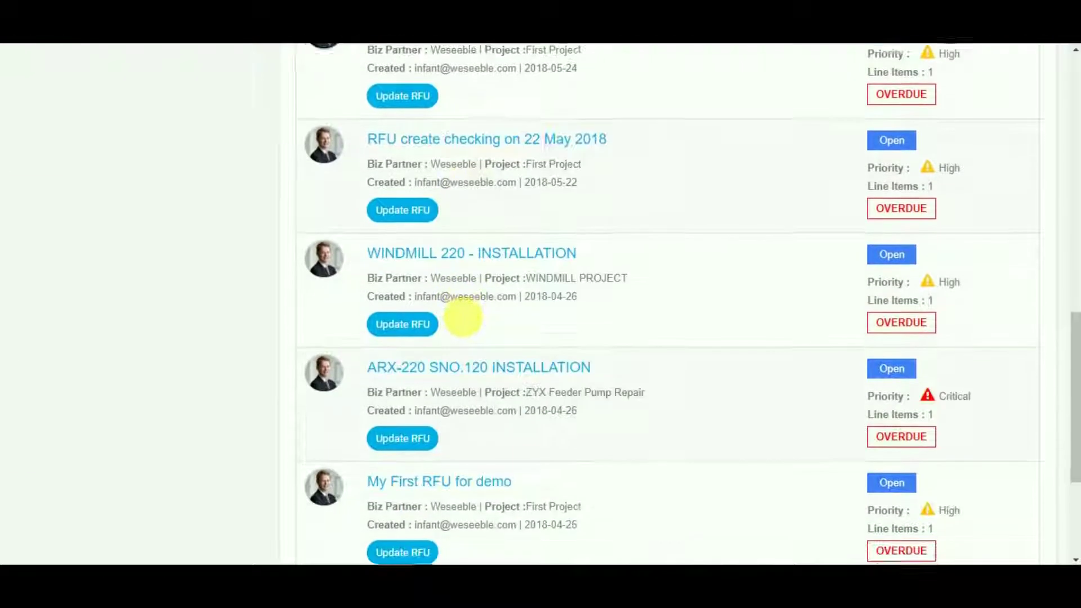
scroll(459, 313, "down", 4)
scroll(456, 315, "up", 2)
scroll(457, 313, "up", 15)
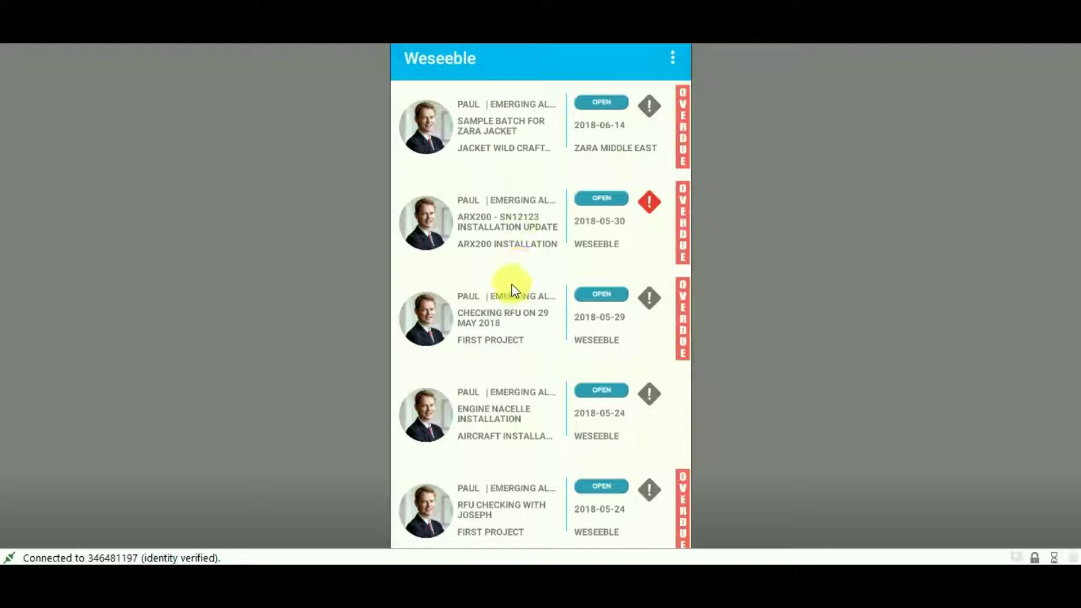
In the Weseeble mobile app, open SAMPLE BATCH FOR ZARA JACKET and review its document, packing, ironing, washing and checking updates
left_click(491, 126)
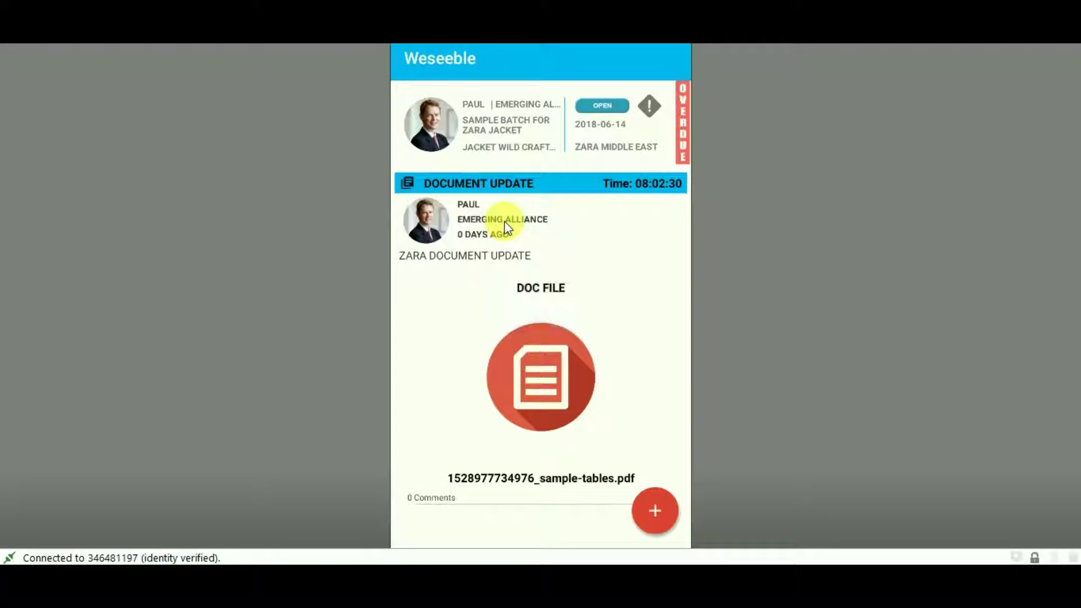
scroll(464, 273, "down", 2)
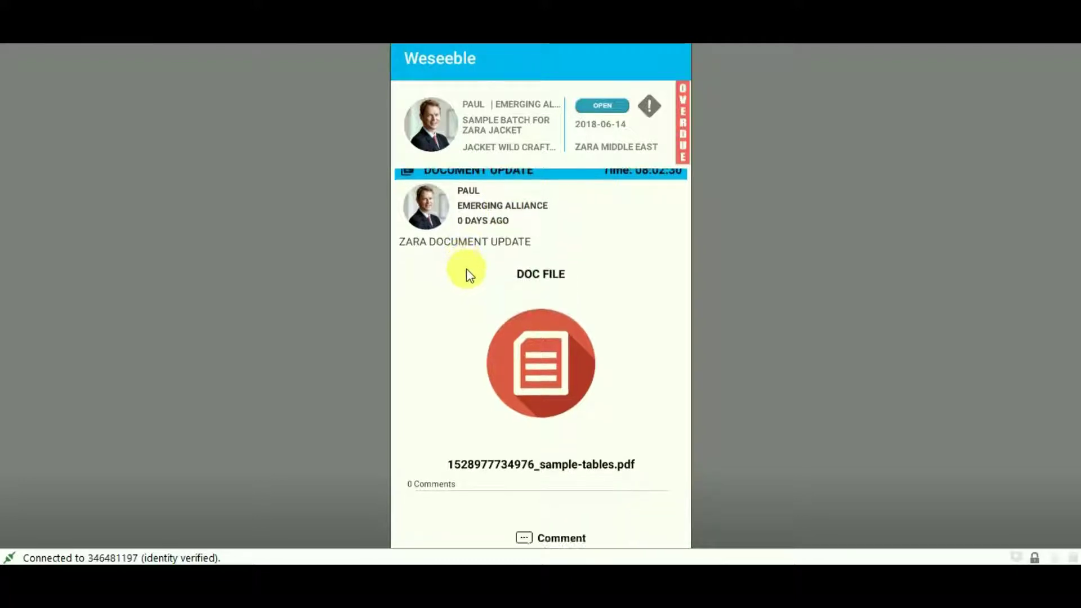
scroll(540, 335, "down", 5)
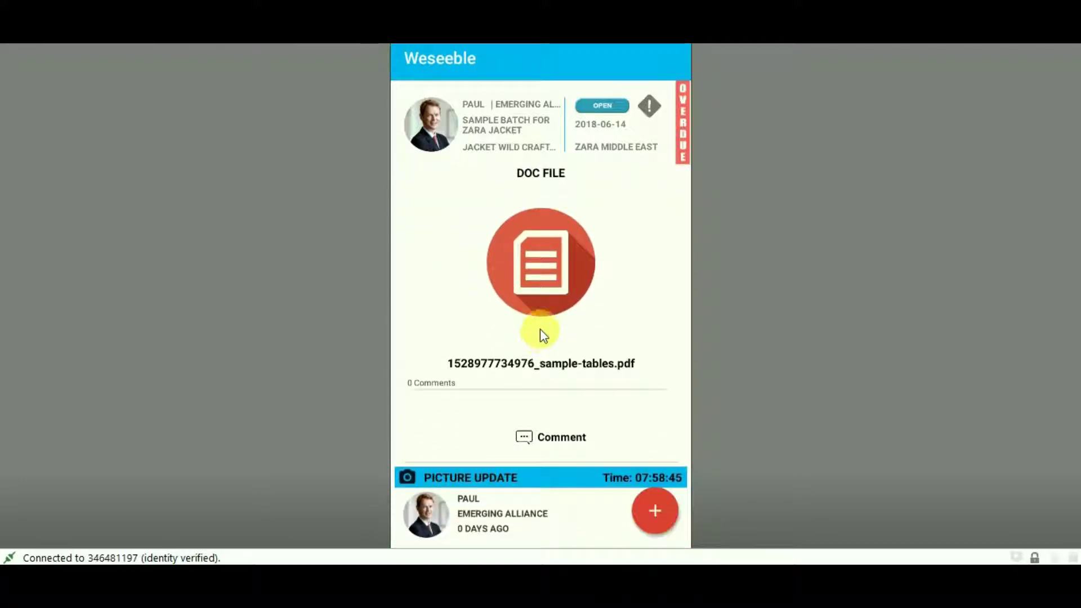
scroll(540, 326, "down", 1)
scroll(495, 424, "down", 3)
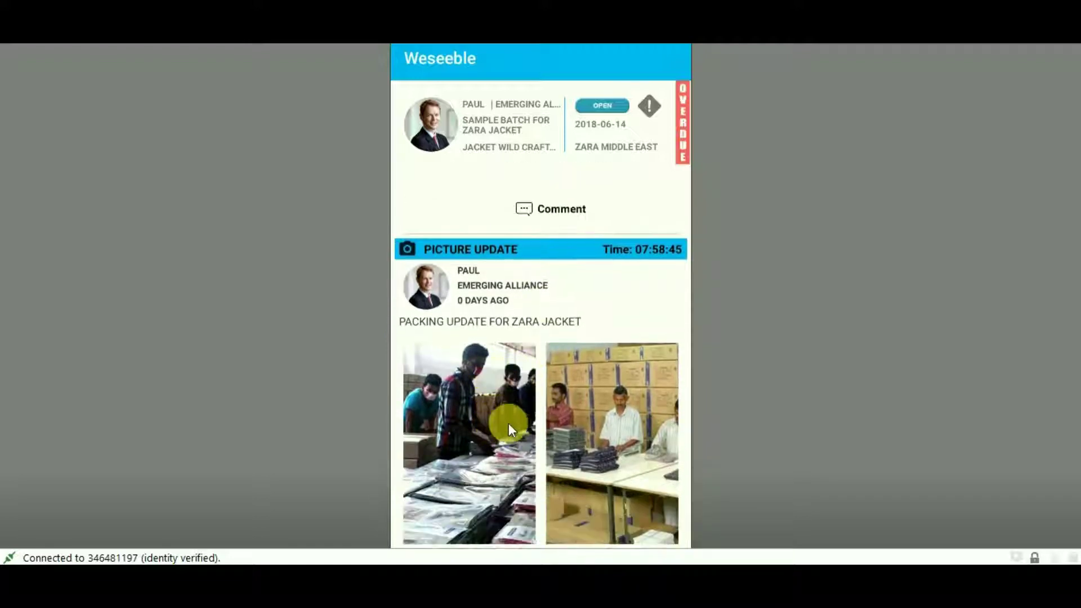
scroll(517, 403, "down", 3)
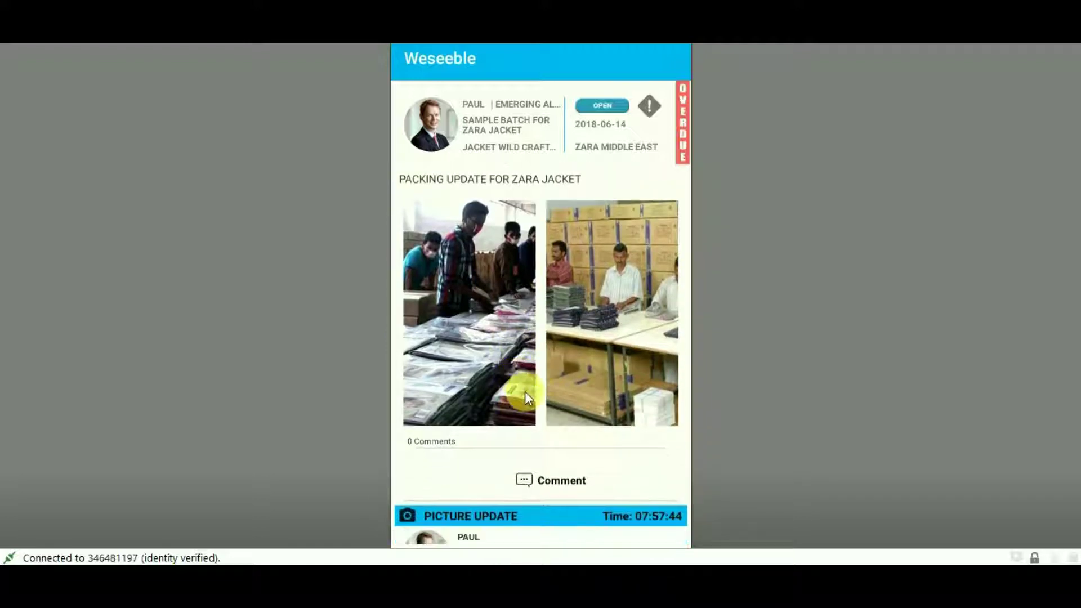
scroll(539, 337, "down", 5)
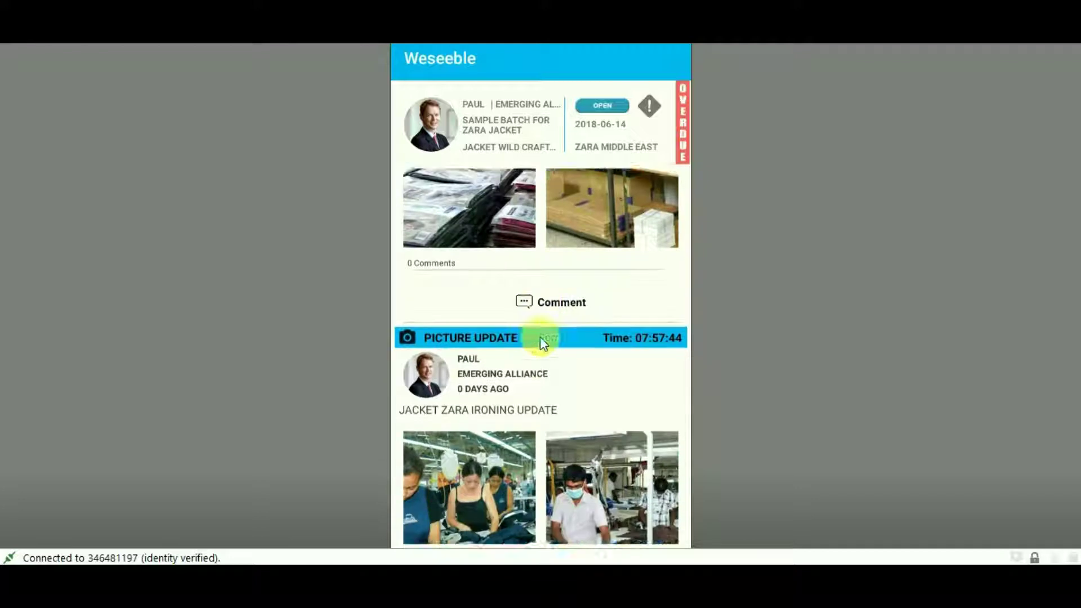
scroll(539, 337, "down", 4)
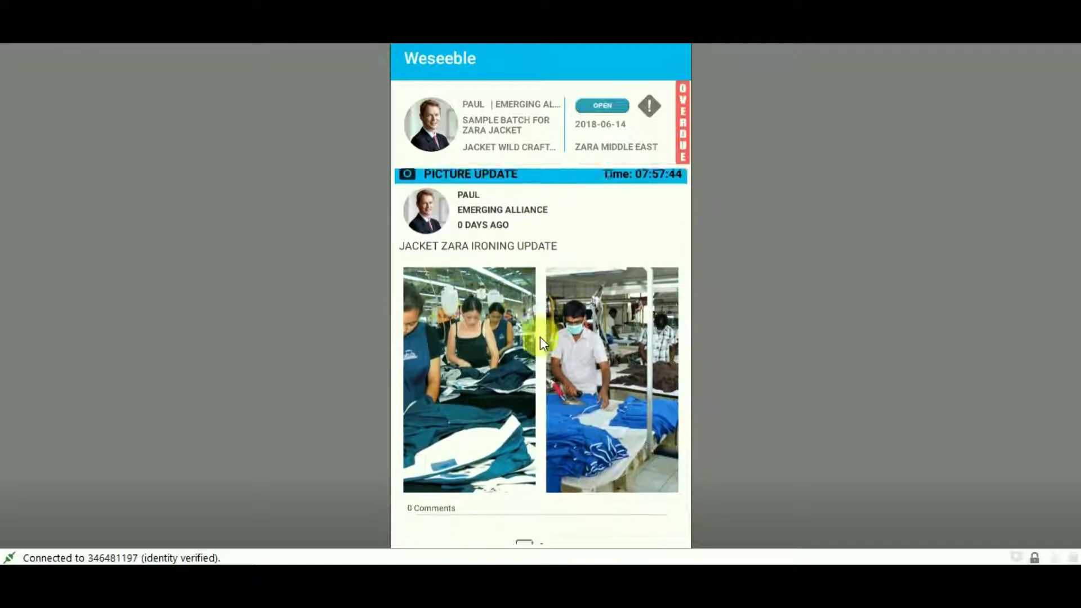
scroll(539, 341, "down", 4)
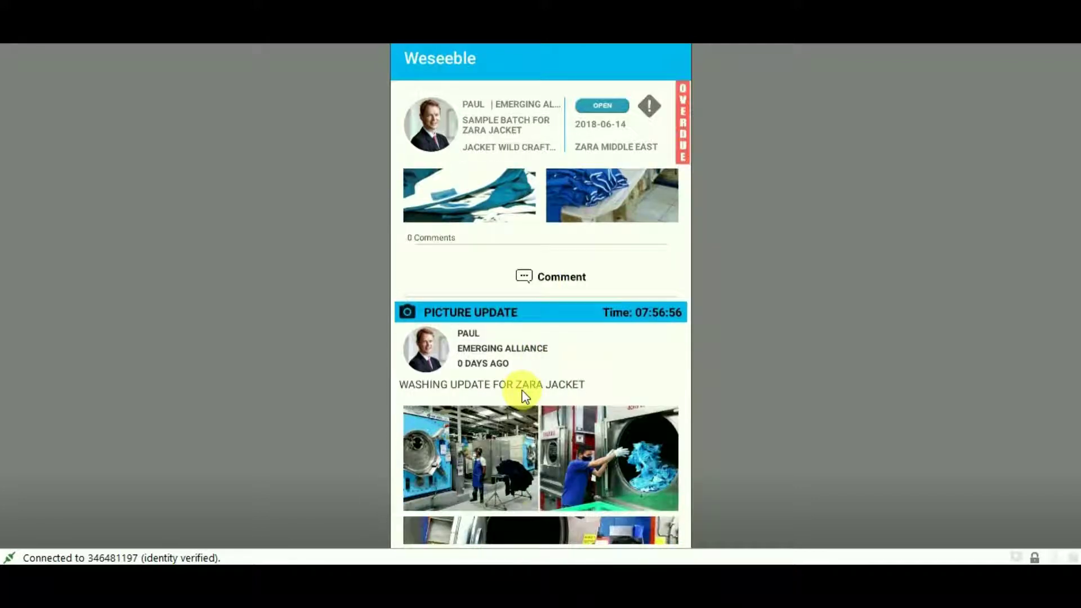
scroll(529, 451, "down", 8)
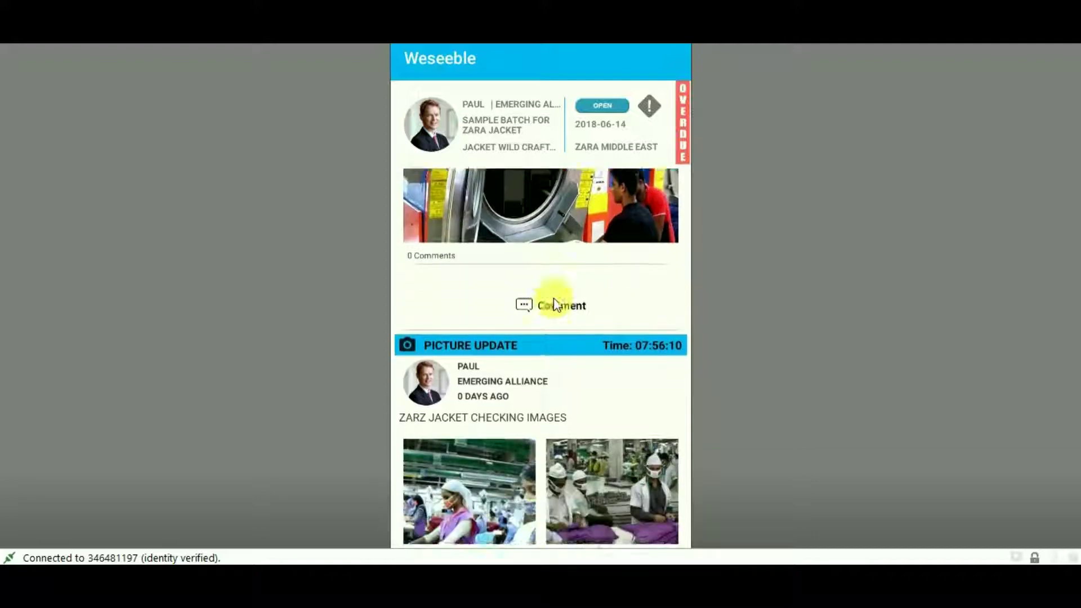
scroll(565, 397, "down", 2)
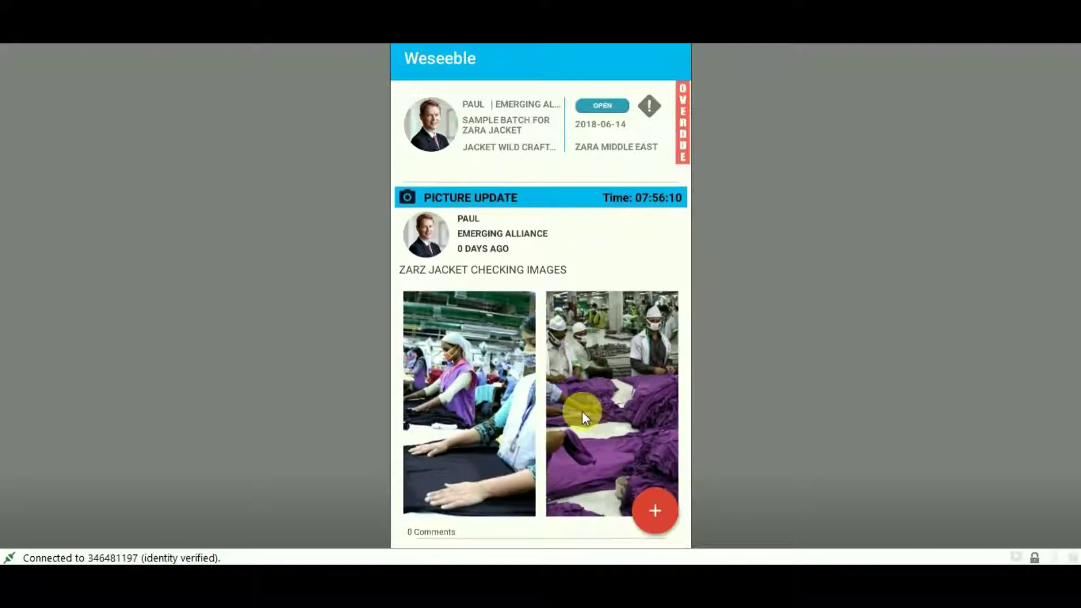
Post the comment "Thanks for the update" on the CUTTING UPDATE FOR ZARA JACKET picture update
scroll(534, 401, "down", 11)
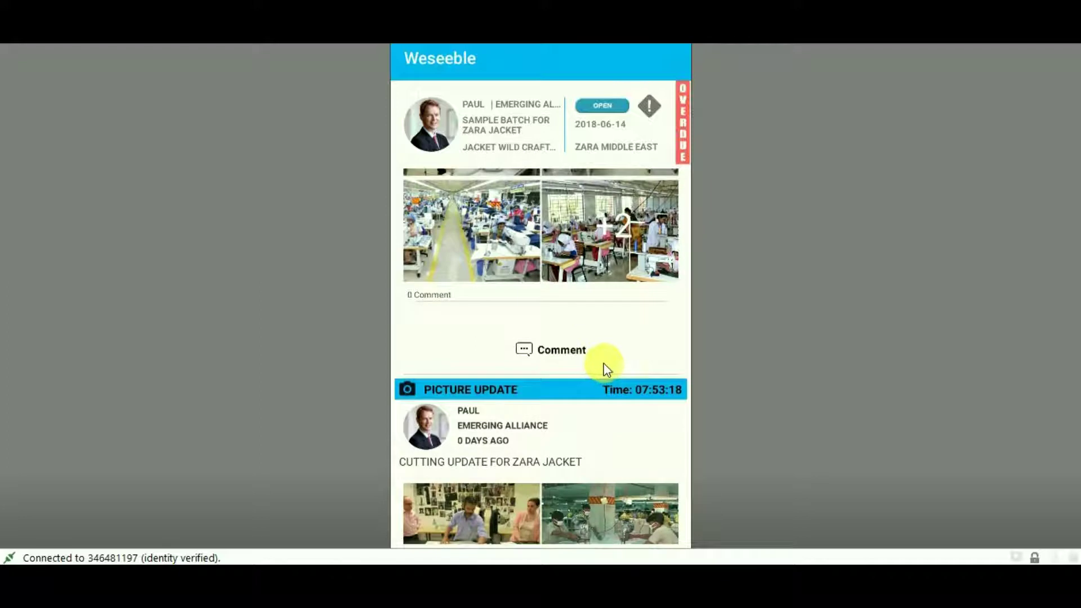
scroll(566, 343, "down", 5)
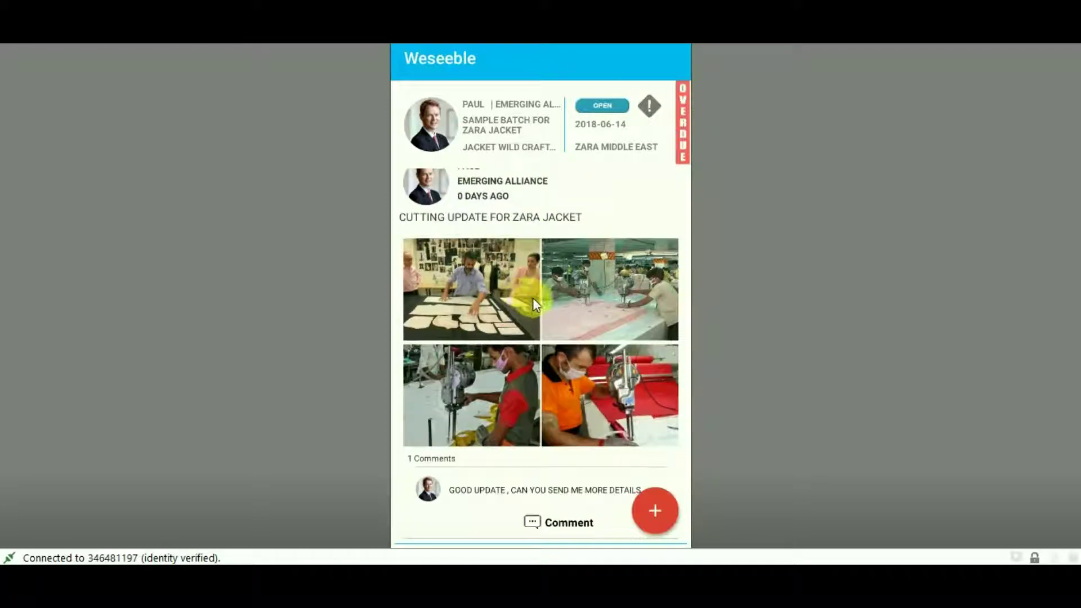
scroll(546, 507, "down", 1)
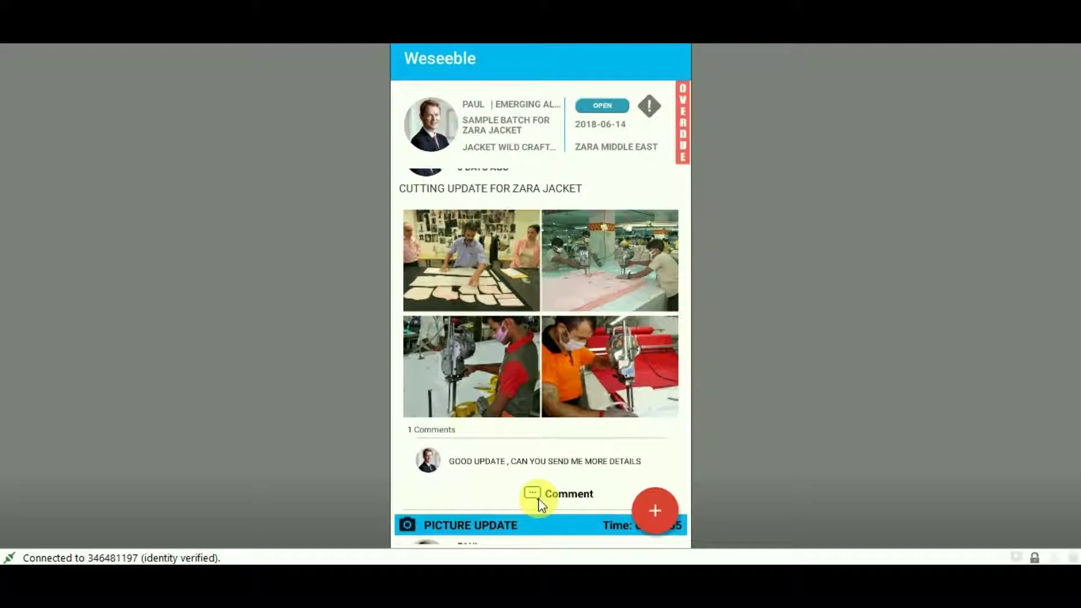
left_click(538, 499)
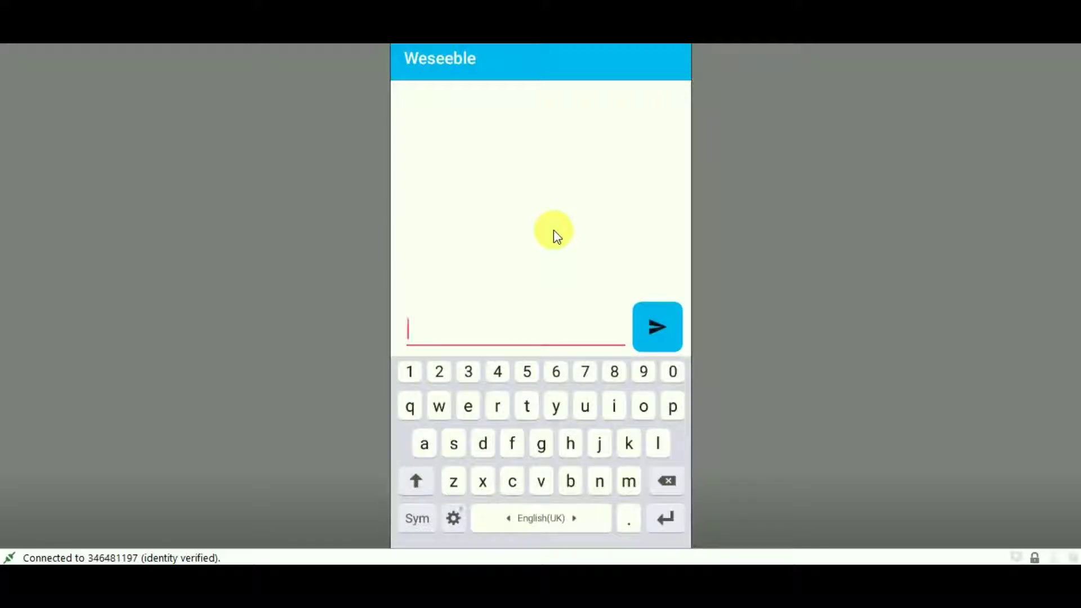
type("Tha")
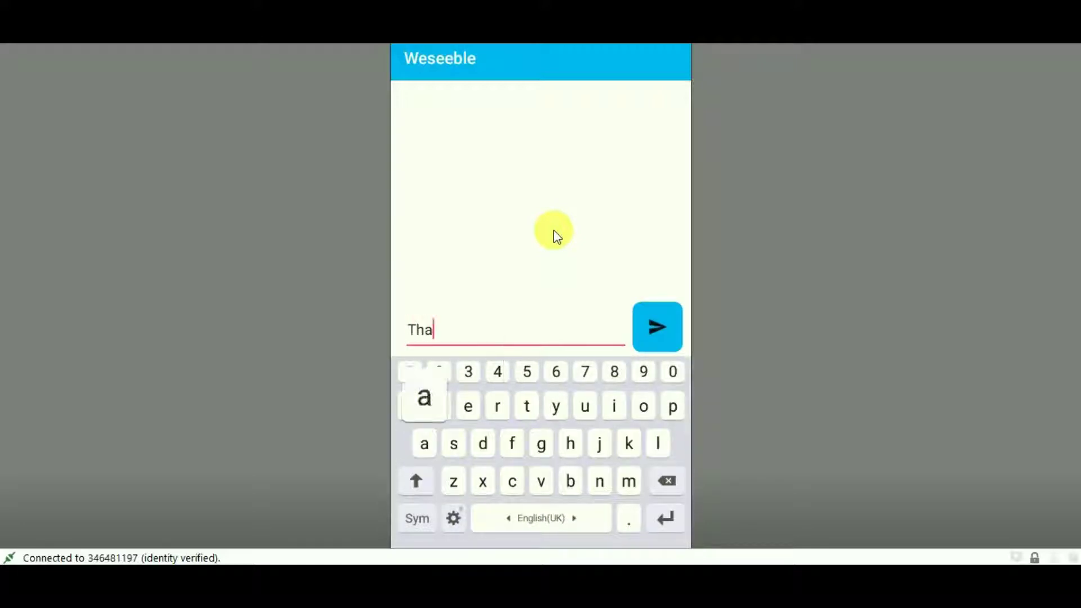
type("nks for t")
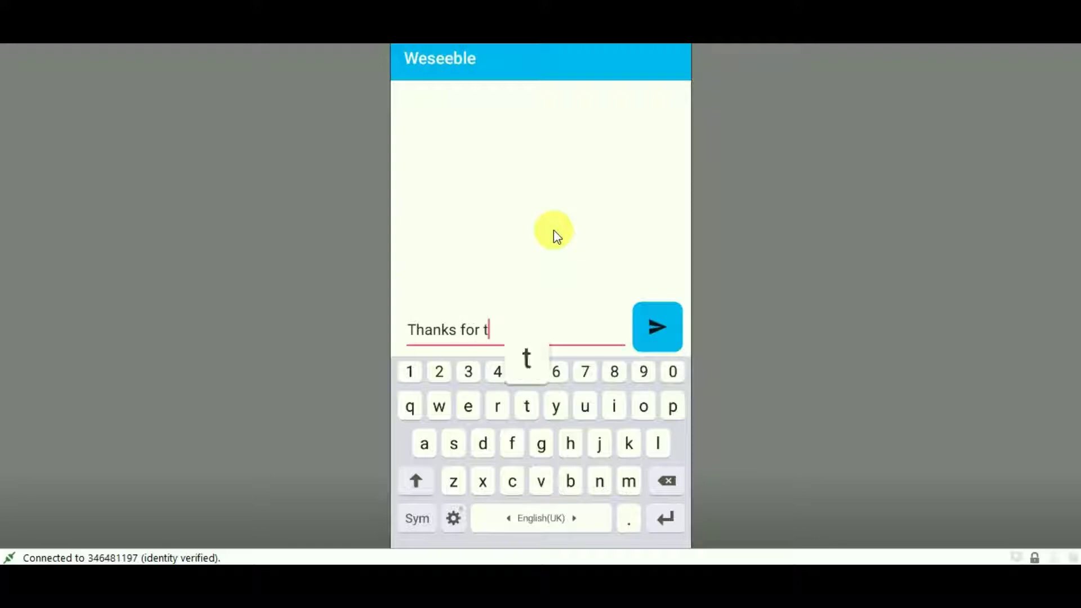
type("he update")
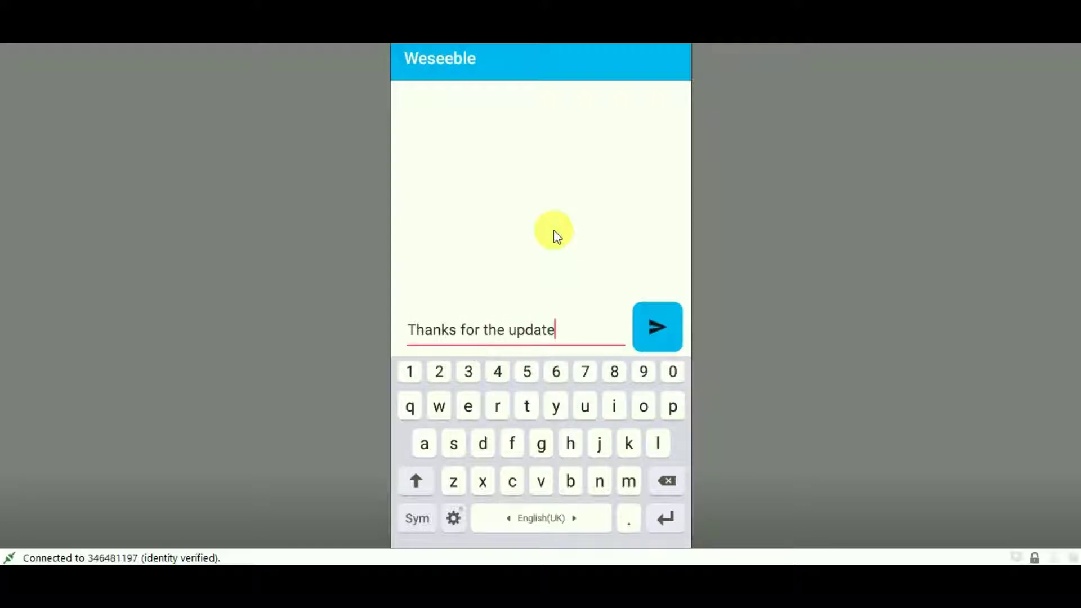
key("Return")
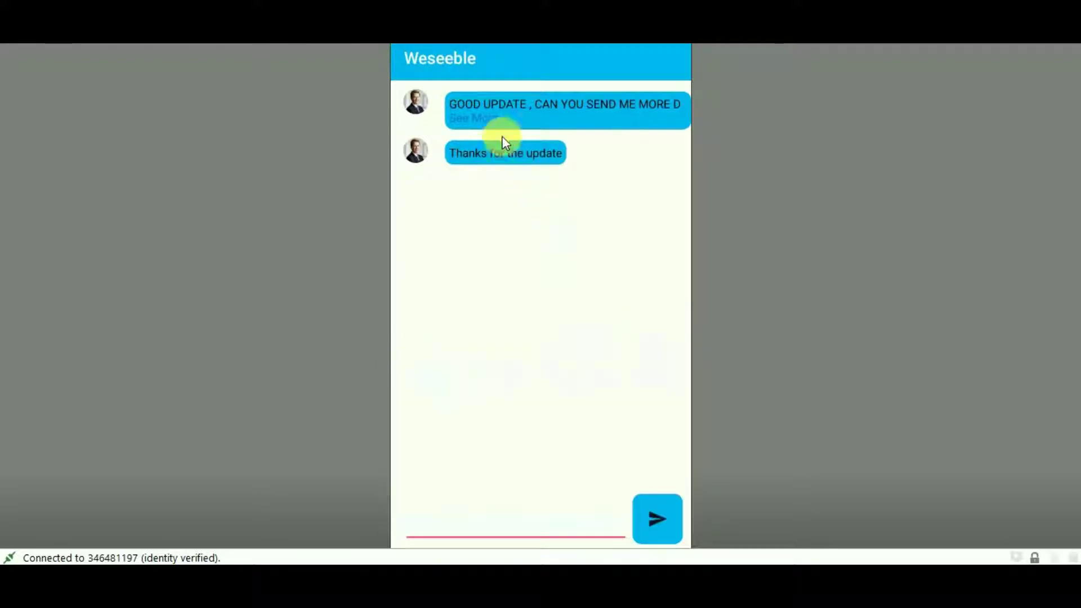
left_click(519, 133)
Look over the fabric stock update, take a photo with the phone camera and upload it as a picture update with the comment "captured"
scroll(528, 461, "down", 4)
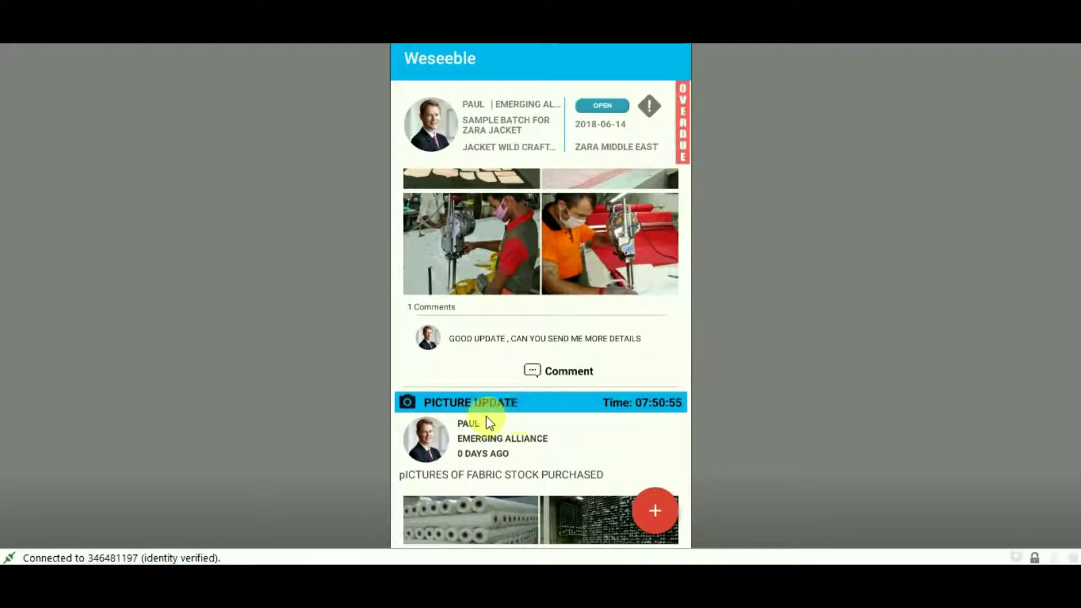
scroll(450, 415, "down", 1)
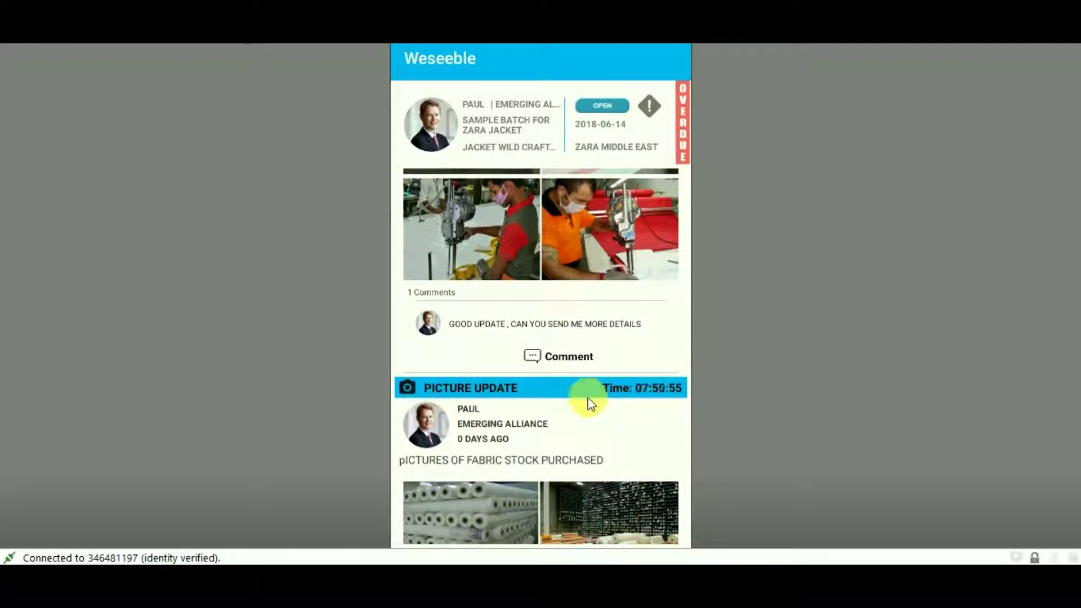
scroll(583, 394, "down", 3)
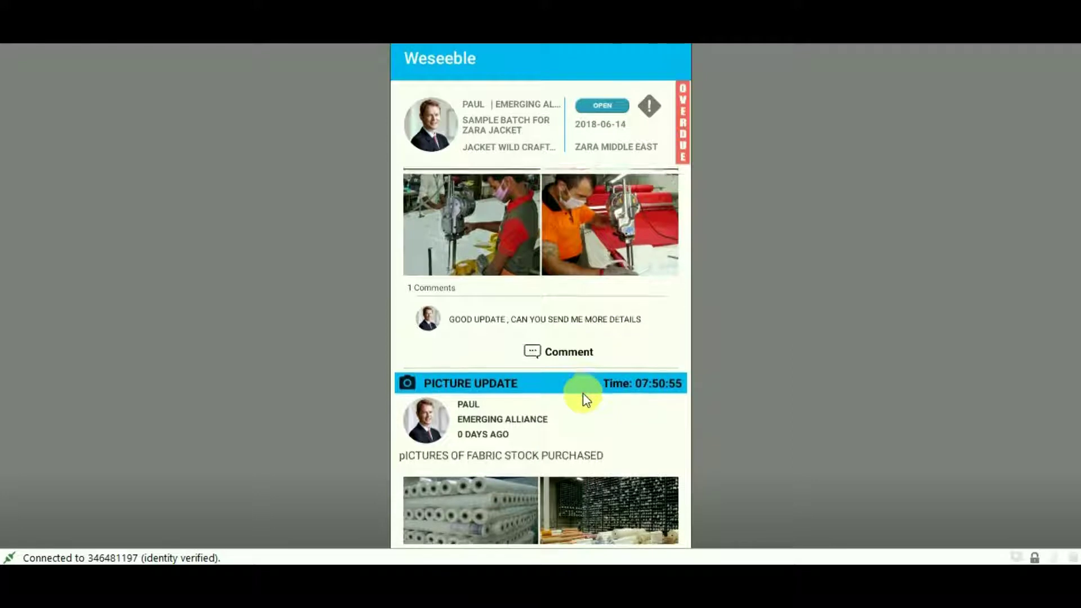
scroll(583, 393, "down", 3)
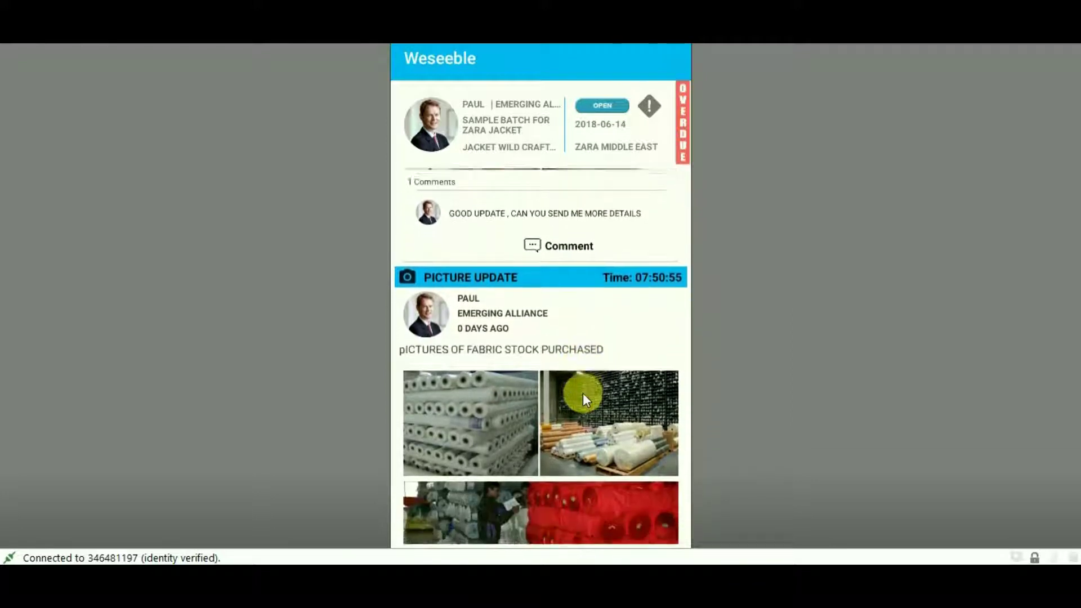
scroll(591, 376, "down", 1)
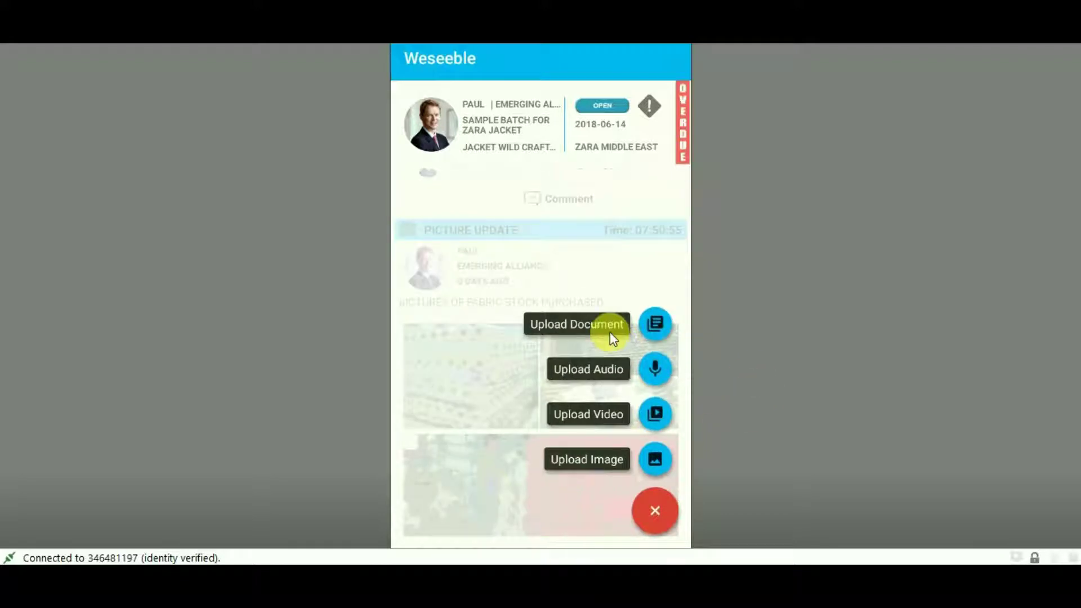
left_click(653, 457)
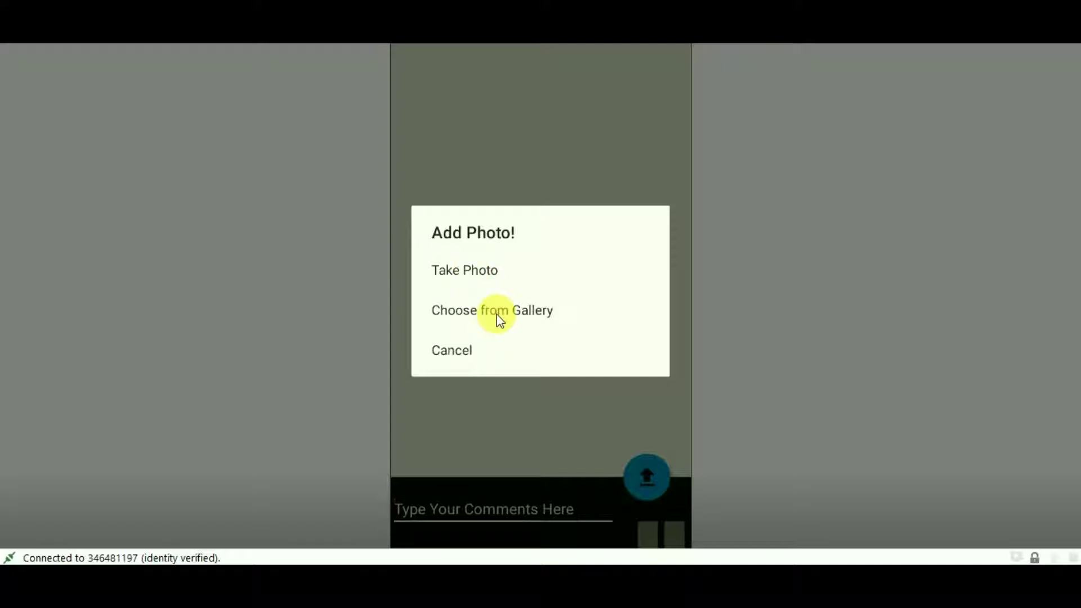
left_click(466, 270)
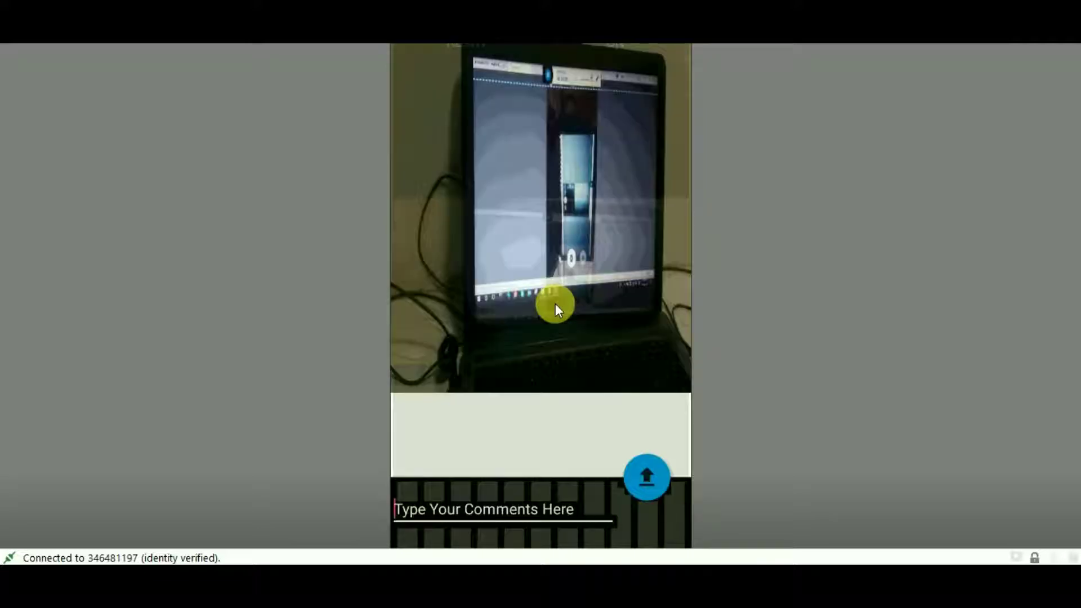
left_click(454, 513)
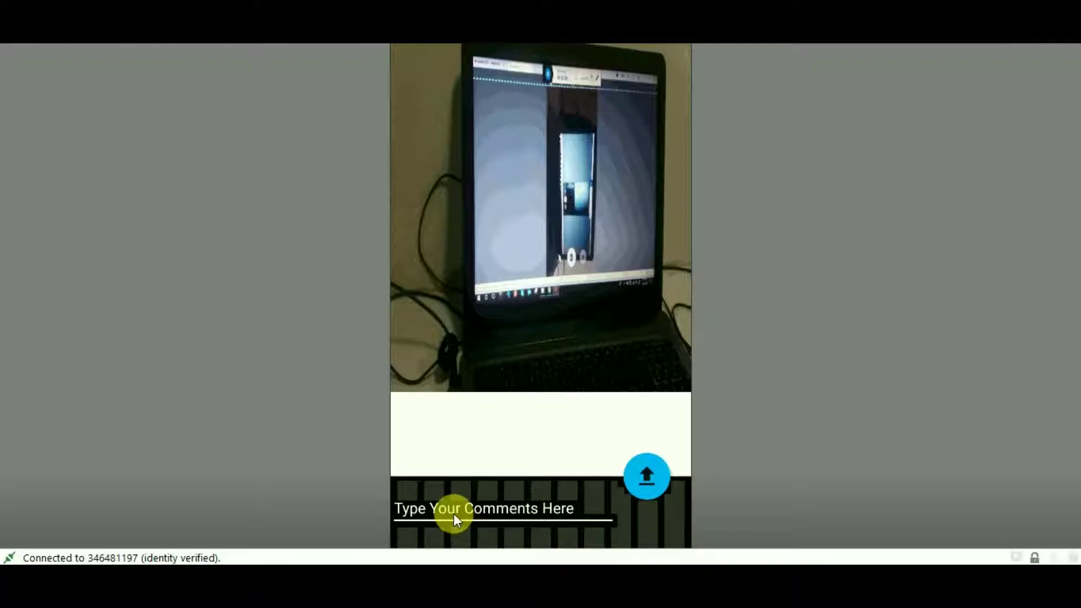
type("captured")
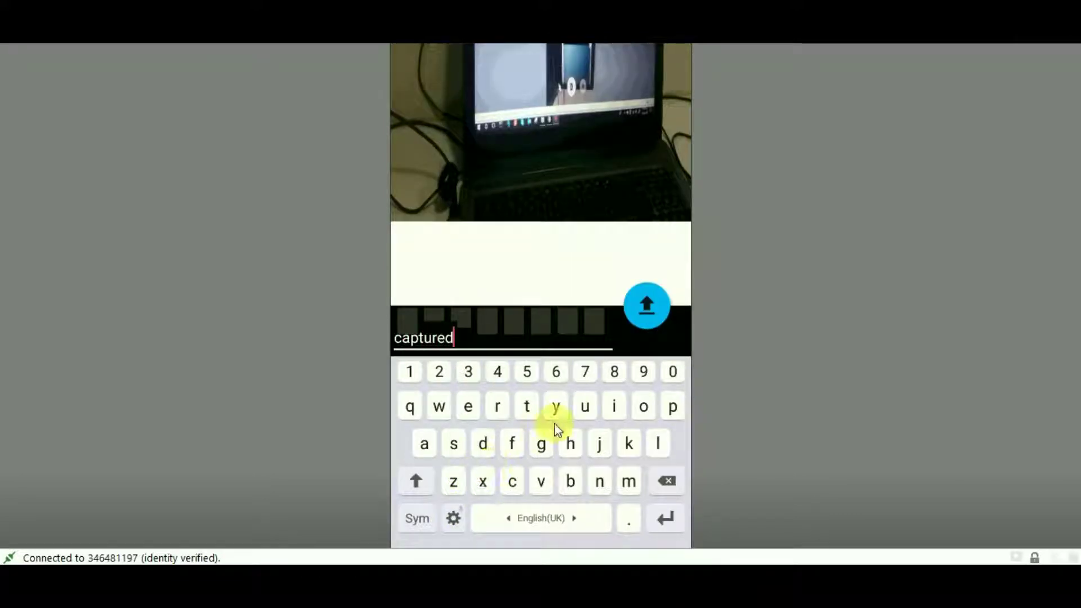
key("Return")
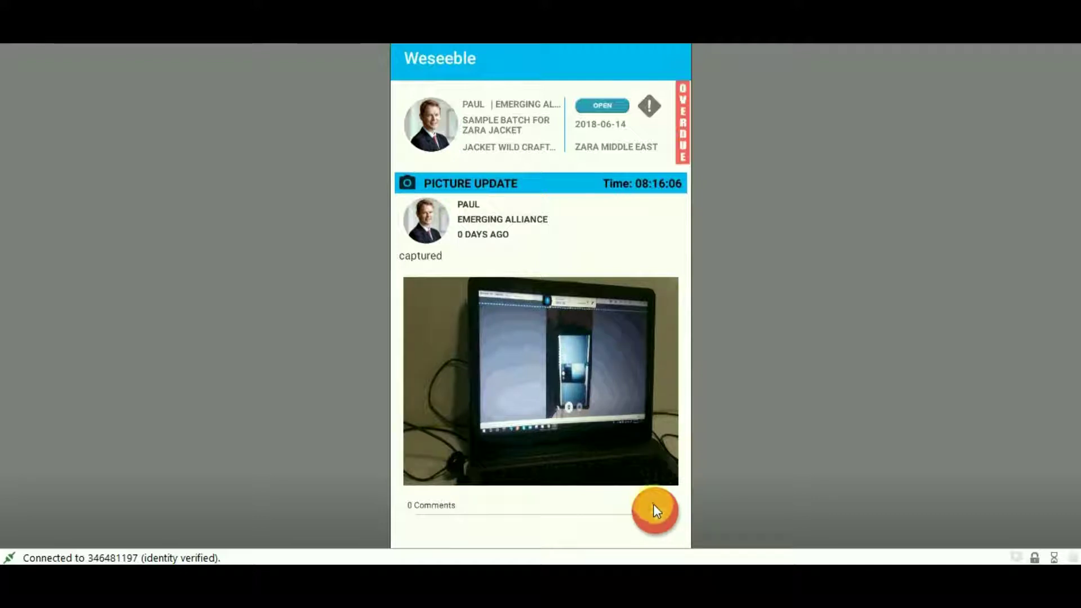
left_click(656, 509)
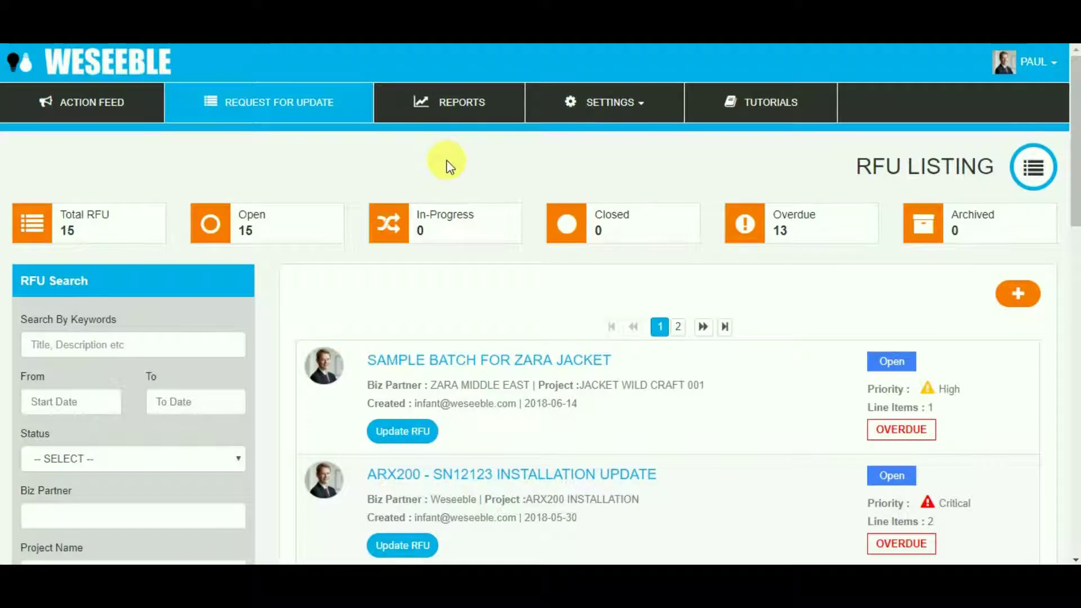
In the WeSeeBle web application, open the report for SAMPLE BATCH FOR ZARA JACKET and review its summary and RFU details
left_click(457, 101)
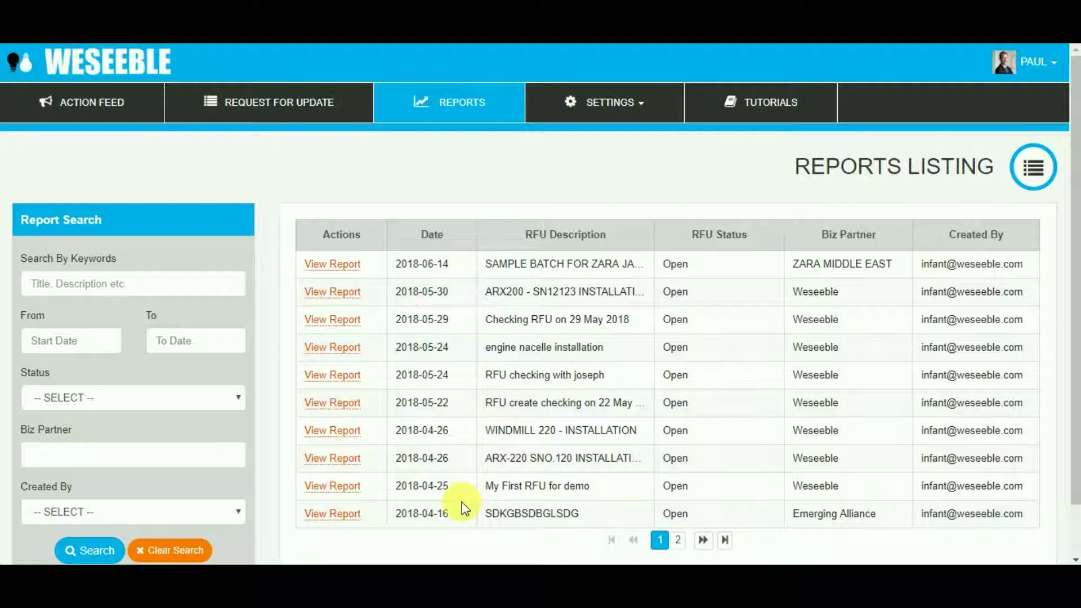
left_click(338, 265)
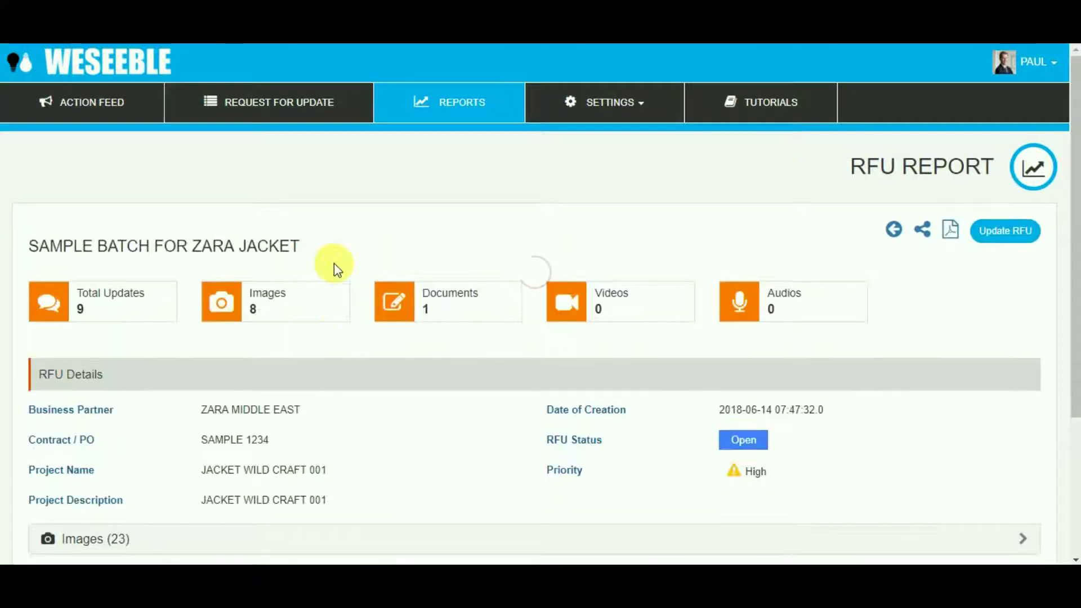
scroll(328, 265, "down", 3)
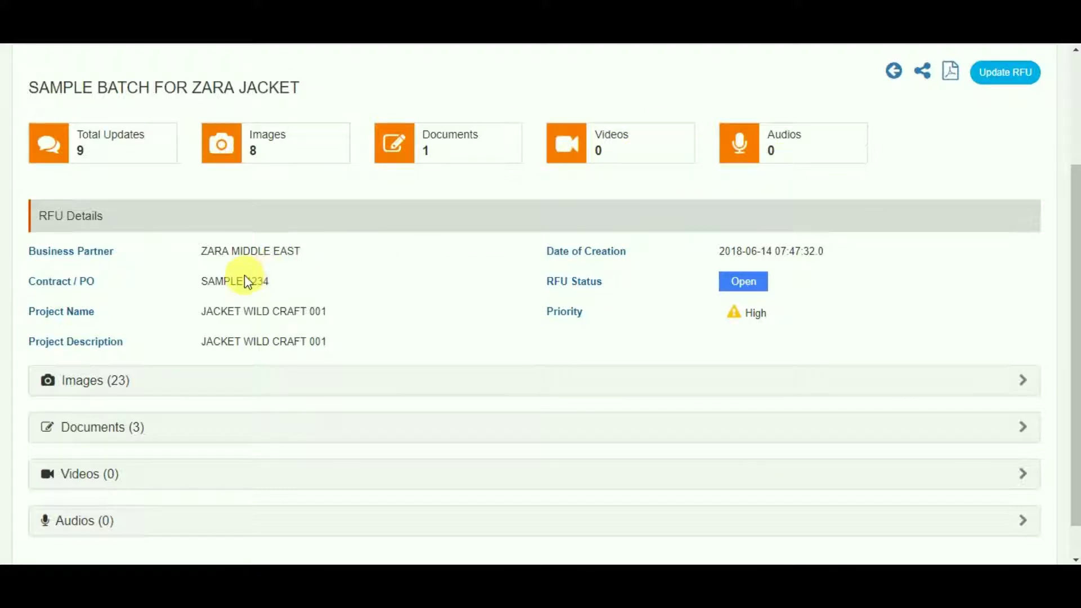
scroll(246, 280, "down", 1)
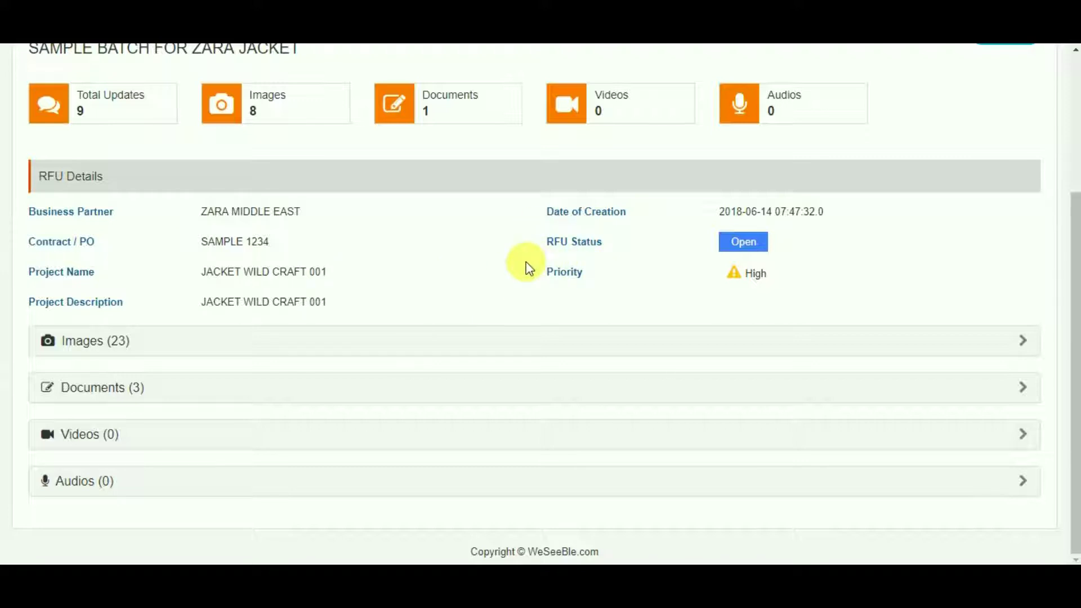
Expand the report's images and check the comments on the CUTTING STAGE 1 picture and the first sAMPLE COMMENT sewing picture
left_click(1016, 341)
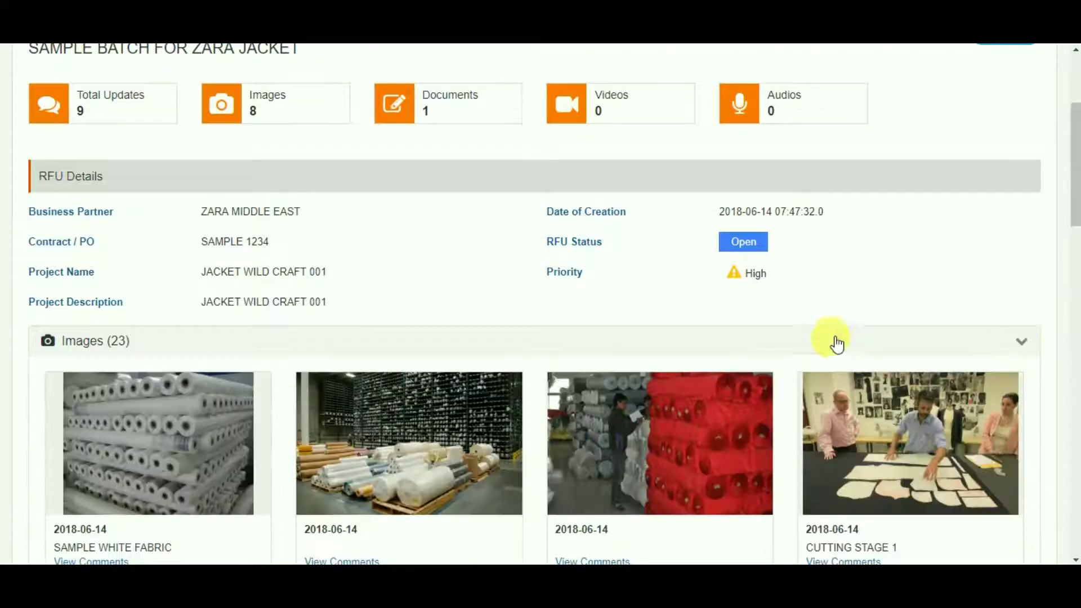
scroll(738, 306, "down", 3)
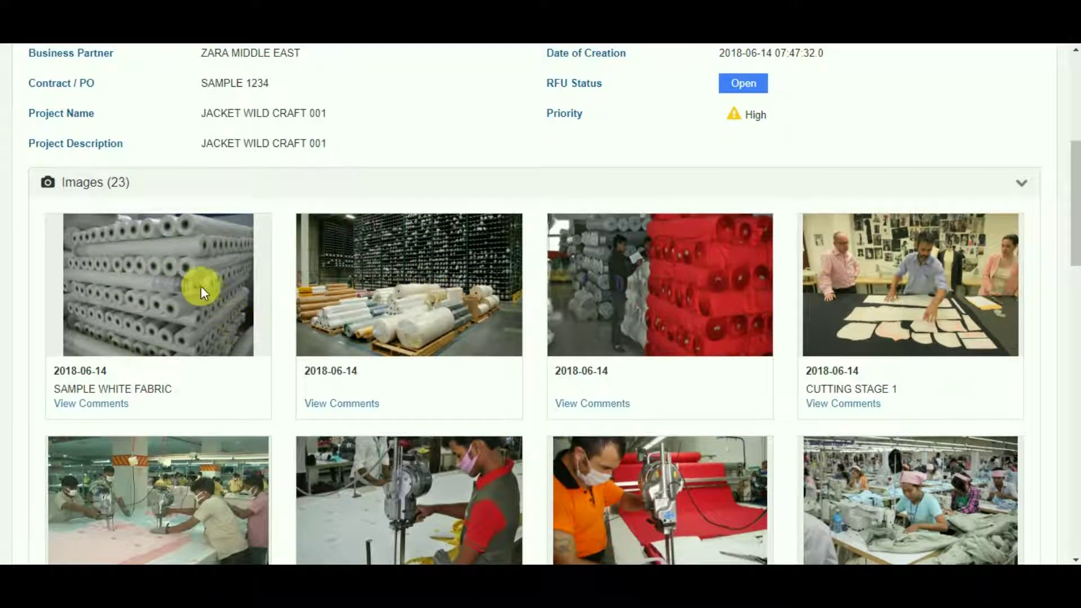
right_click(603, 269)
left_click(636, 280)
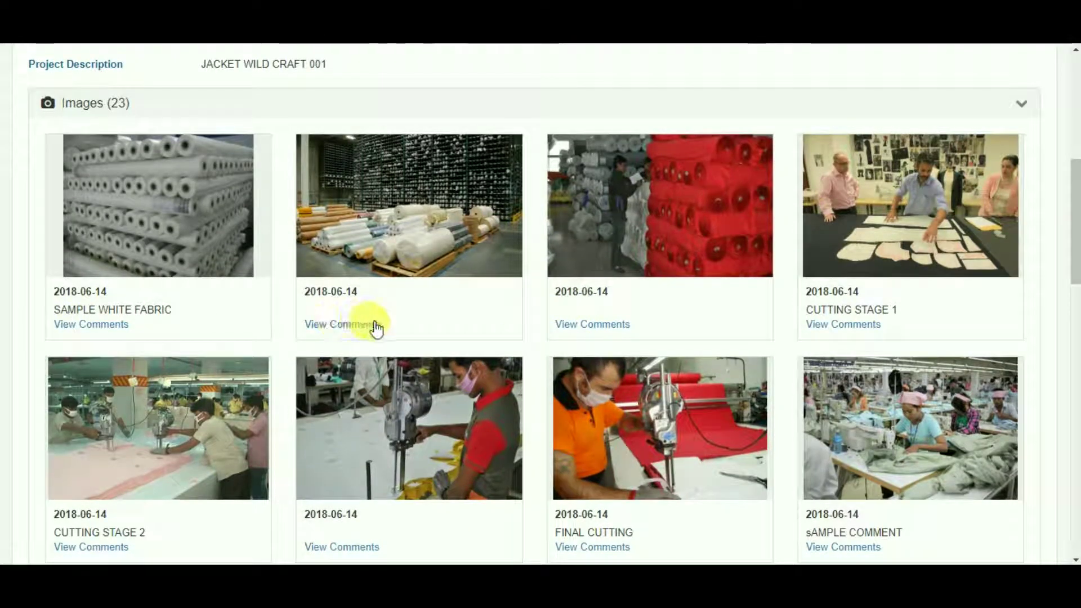
left_click(862, 325)
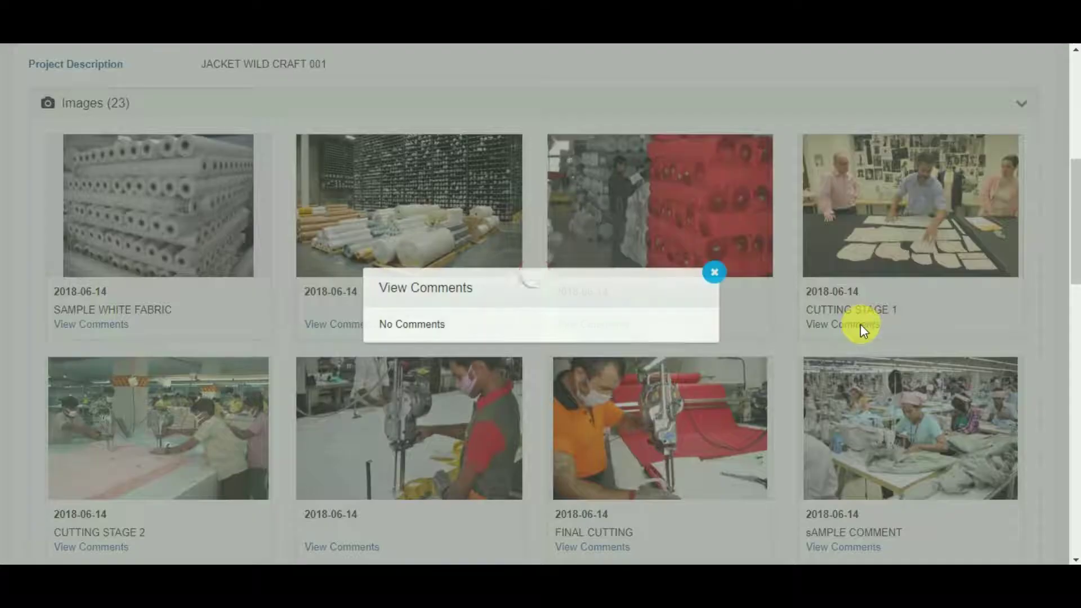
left_click(714, 273)
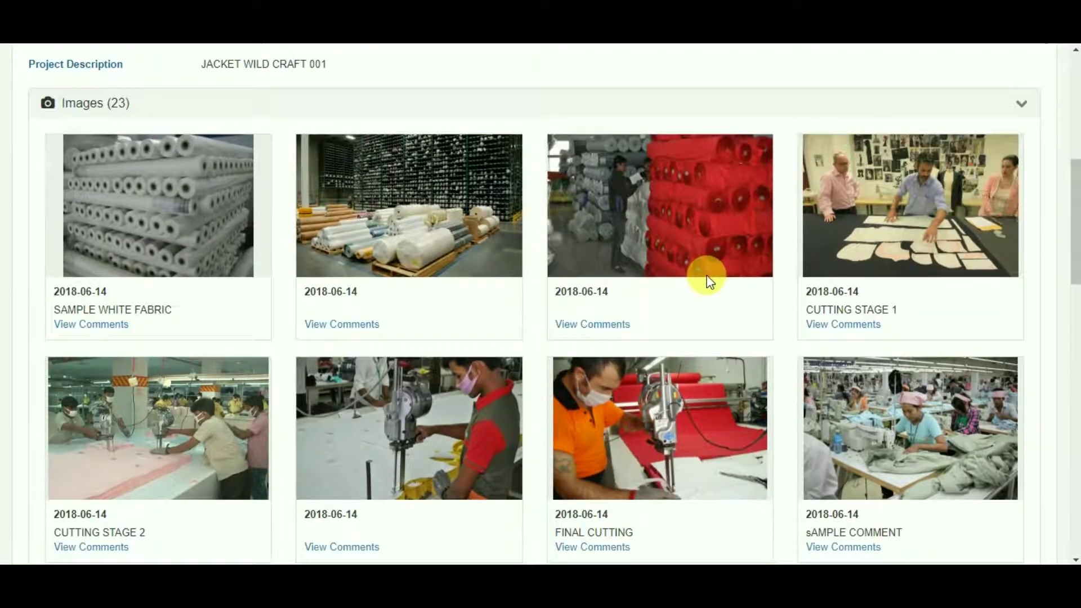
scroll(707, 276, "down", 3)
left_click(848, 389)
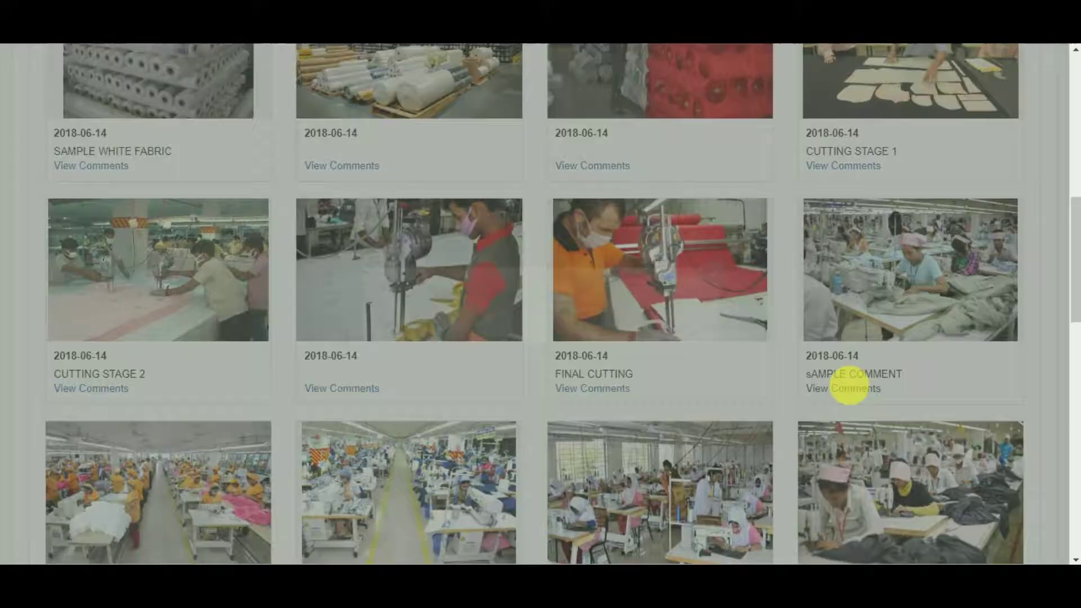
left_click(714, 273)
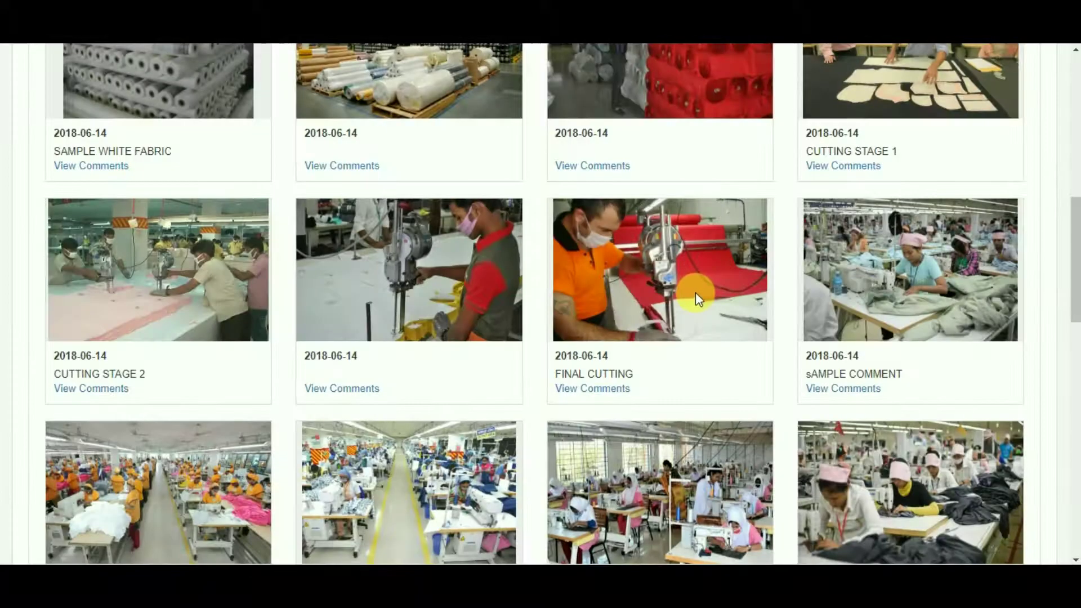
Browse through the report's image gallery, from the fabric and cutting pictures to the sewing, washing and ironing ones
scroll(694, 293, "down", 3)
scroll(695, 293, "down", 3)
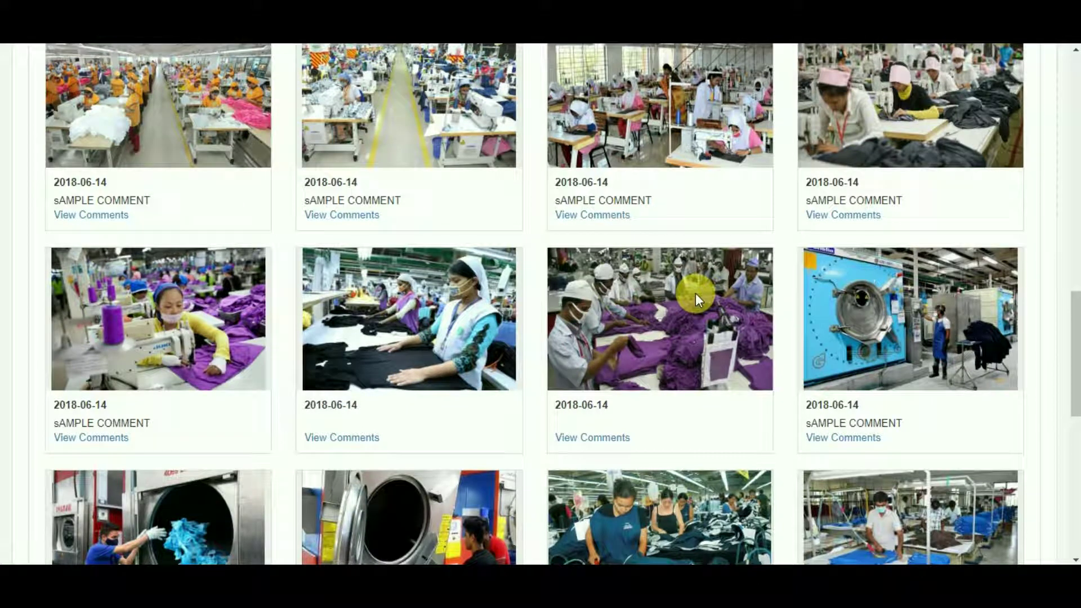
scroll(694, 293, "down", 1)
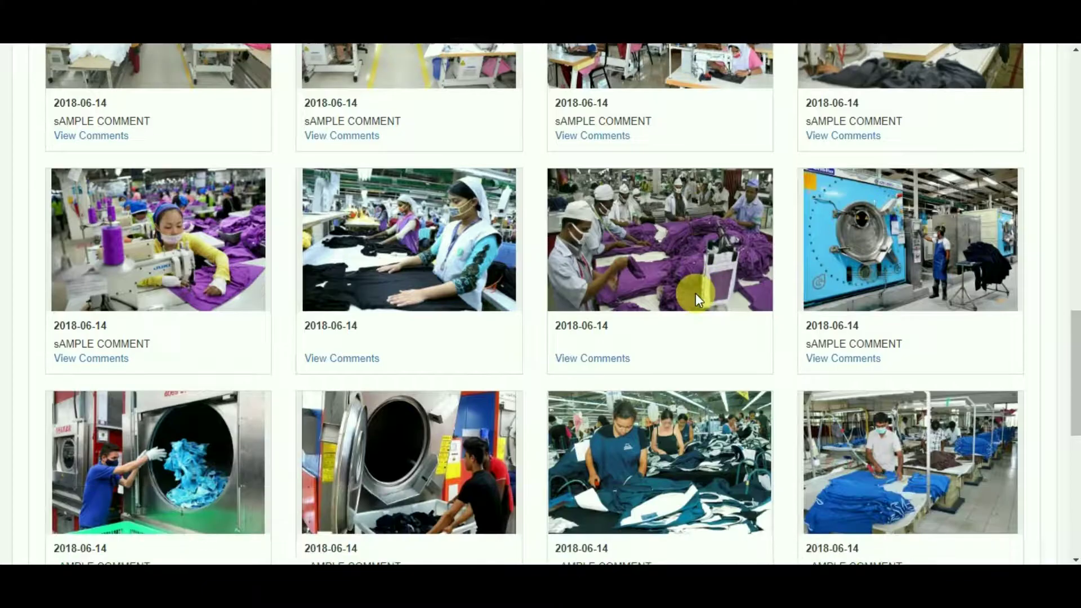
scroll(695, 293, "down", 1)
scroll(695, 293, "down", 4)
scroll(693, 295, "up", 10)
scroll(691, 295, "up", 8)
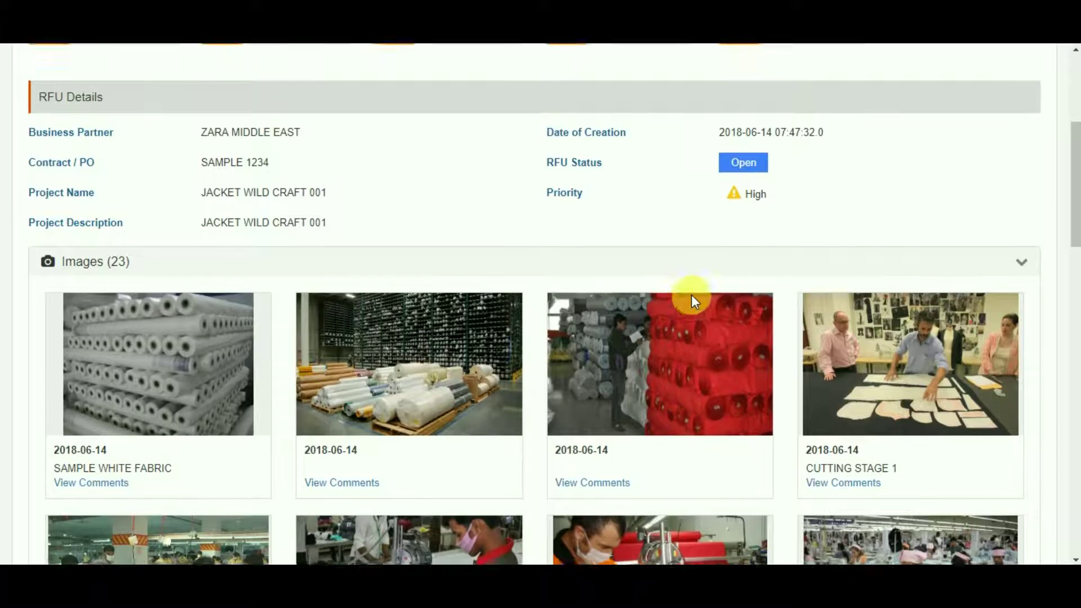
scroll(690, 296, "down", 1)
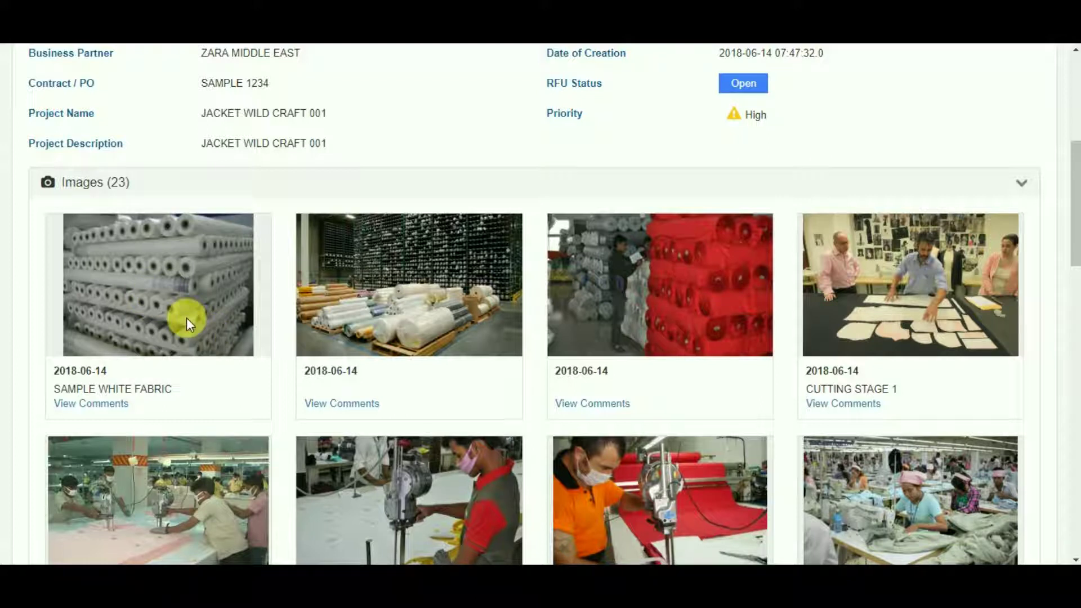
scroll(187, 317, "down", 5)
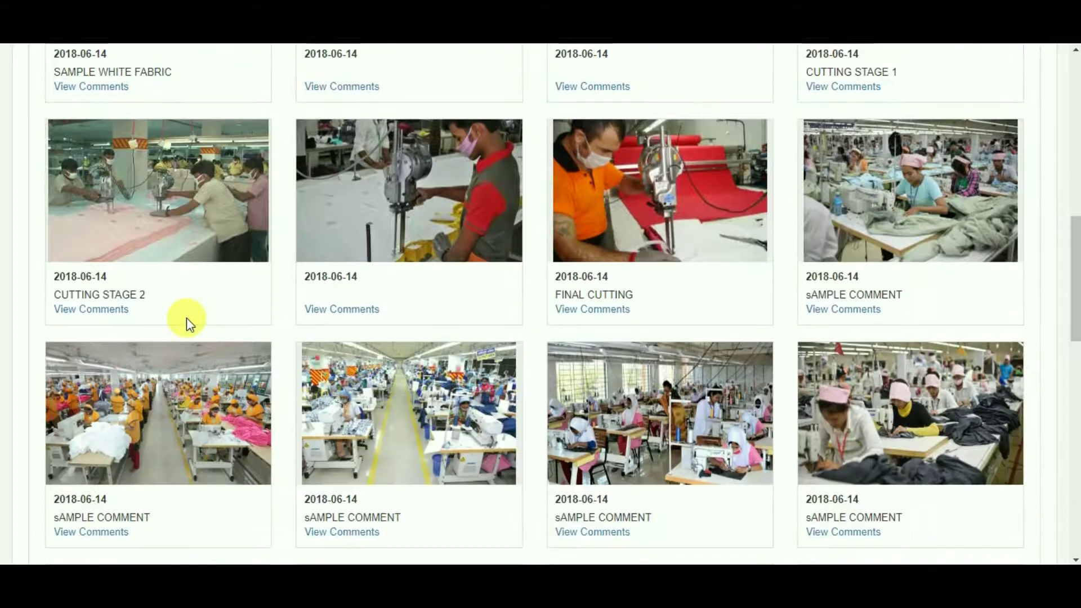
Look through the remaining report pictures, from CUTTING STAGE 2 to the packing pictures and Image 1
scroll(187, 317, "down", 3)
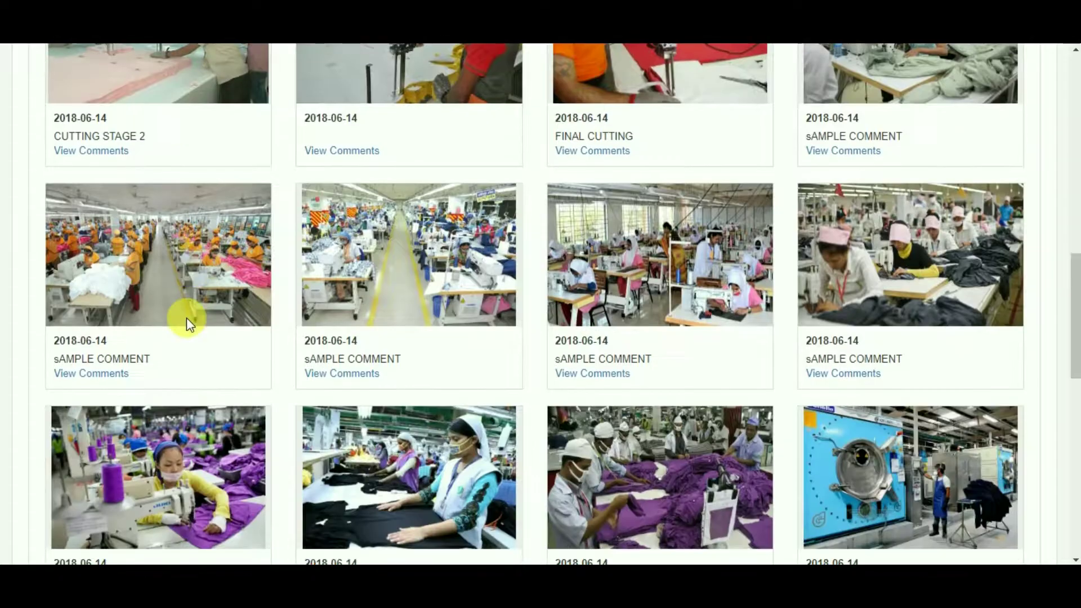
scroll(187, 317, "down", 3)
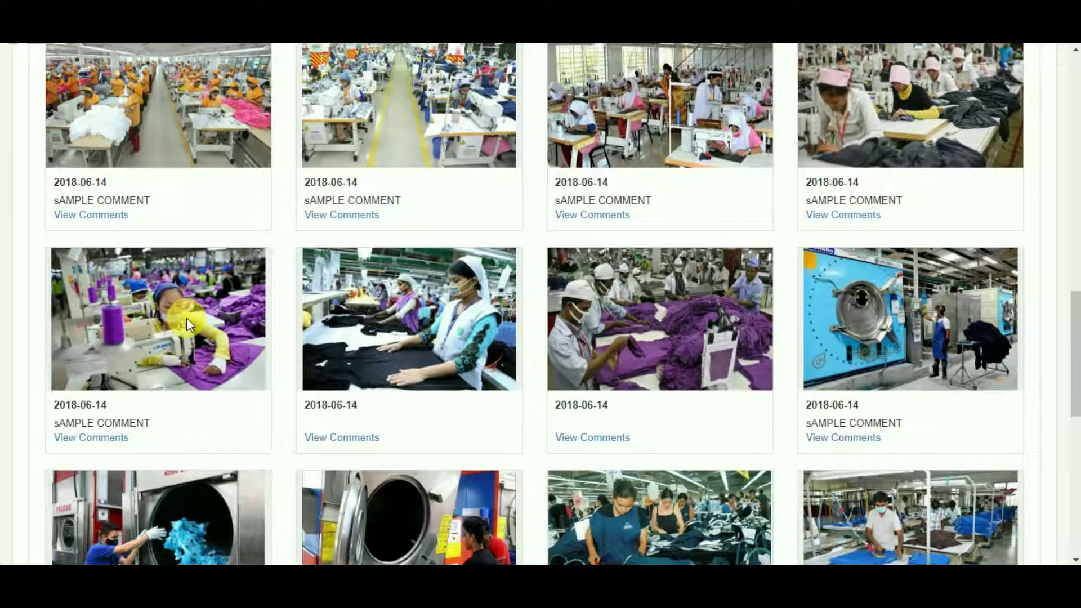
scroll(187, 317, "down", 7)
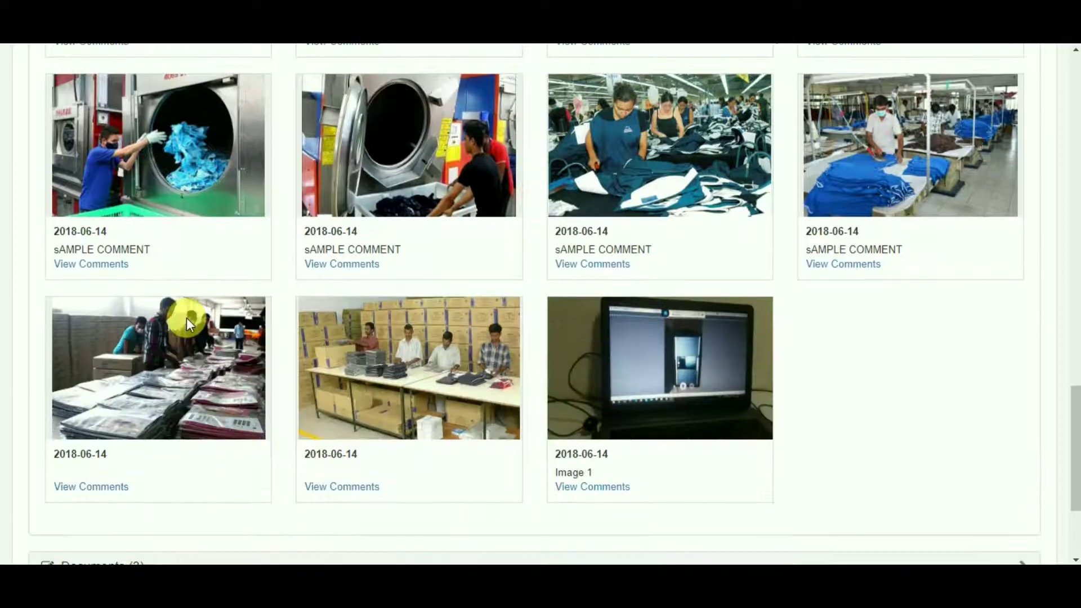
scroll(187, 318, "down", 2)
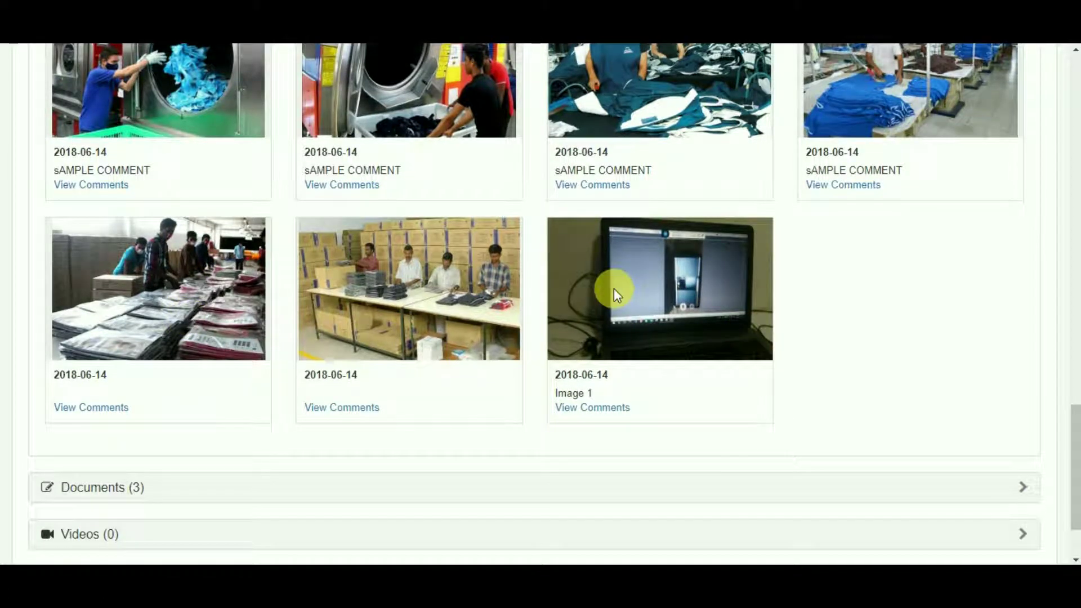
scroll(613, 287, "down", 1)
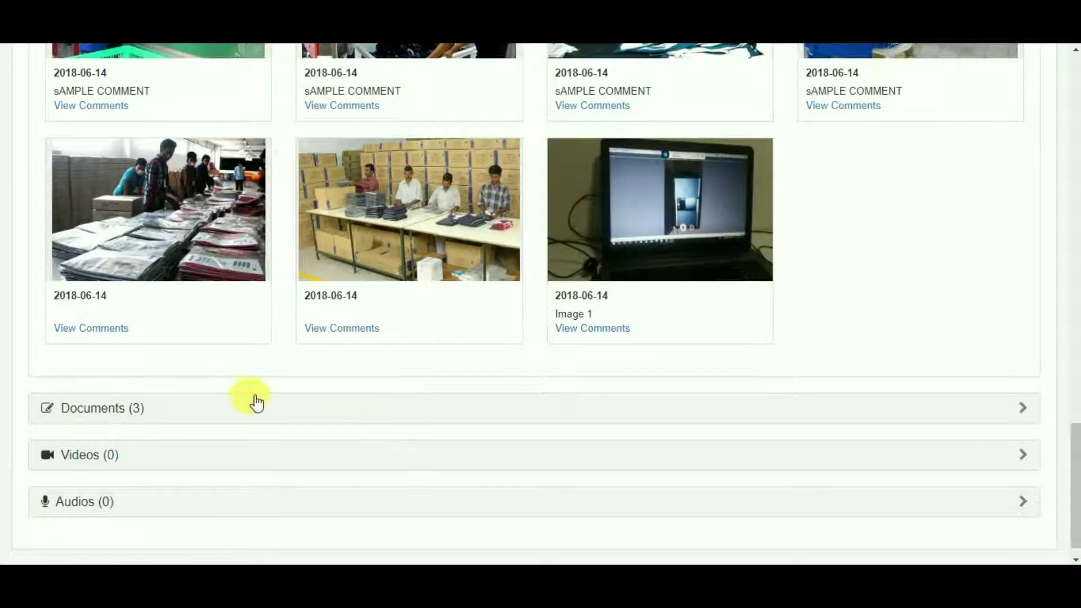
Expand the report's documents, videos and audios sections in turn to check the files each one holds
left_click(1008, 412)
scroll(640, 340, "down", 3)
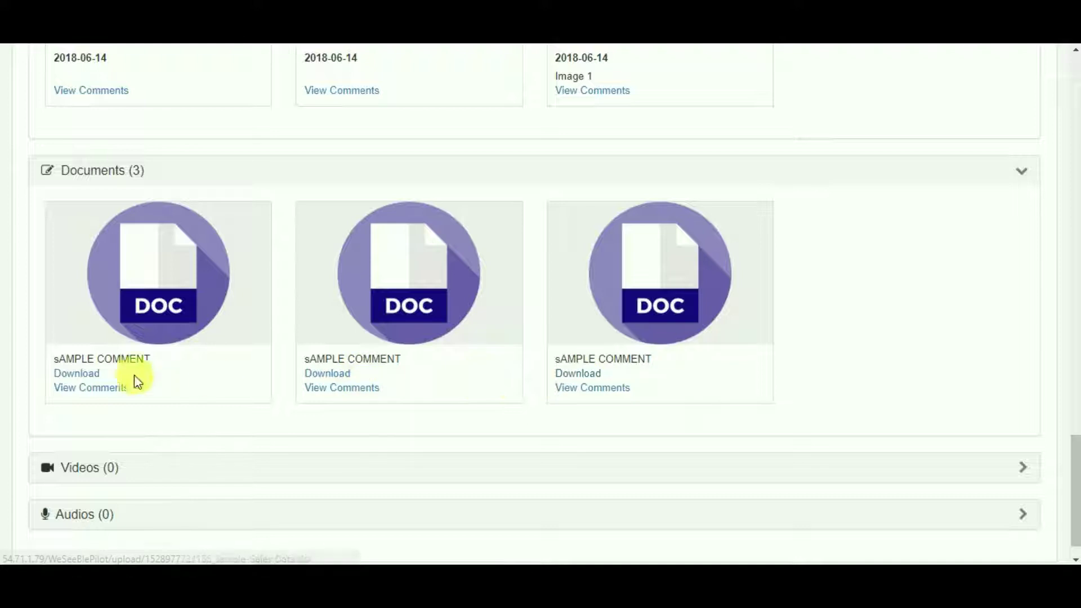
scroll(138, 380, "down", 1)
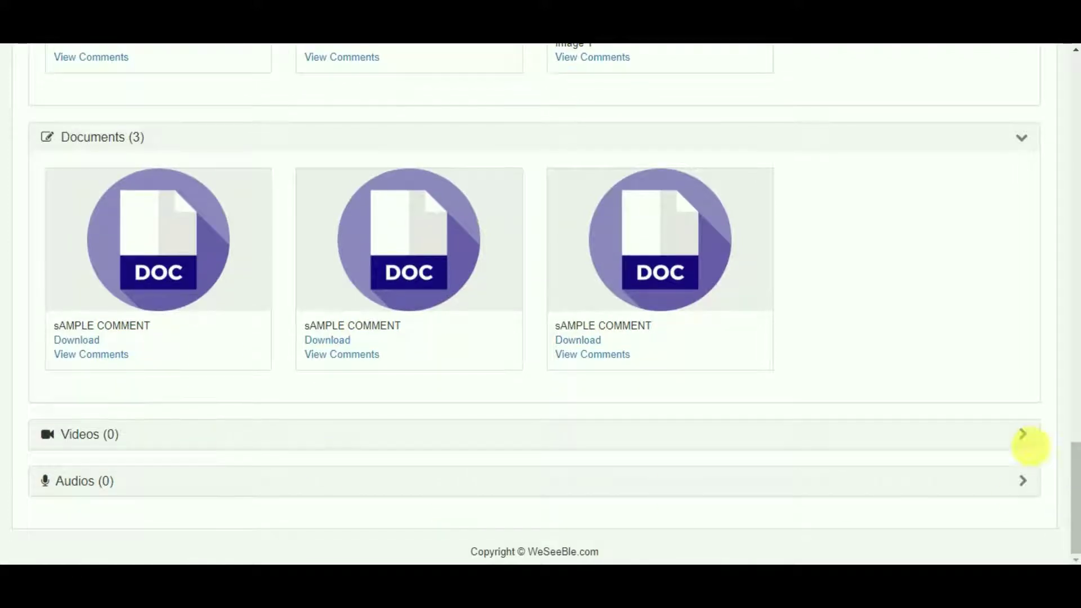
left_click(1026, 438)
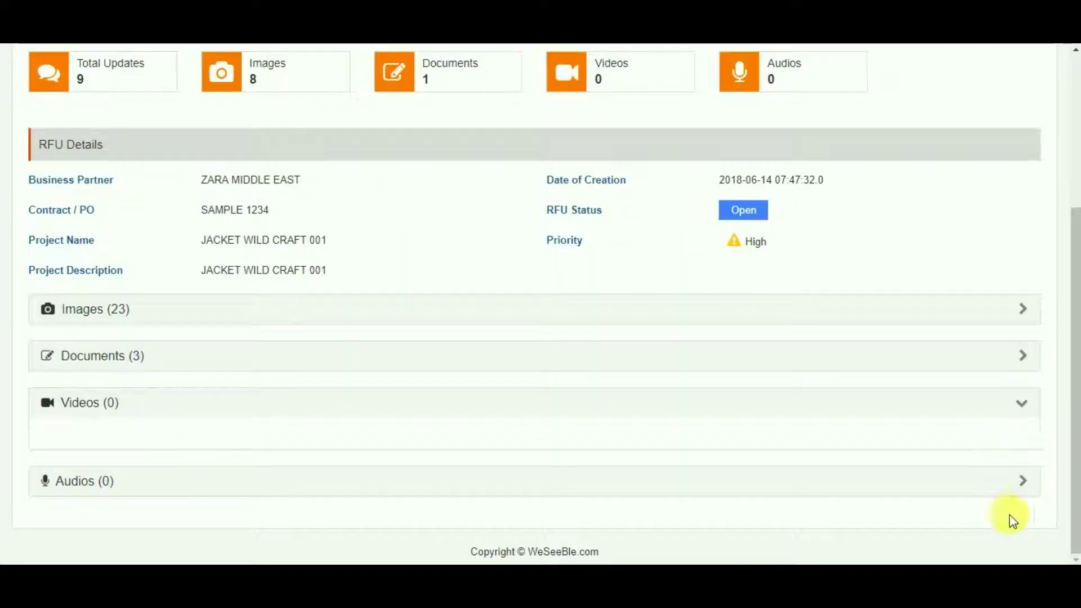
left_click(1021, 481)
Check the report's PDF download option and view its sharing options without sending anything
scroll(912, 428, "up", 5)
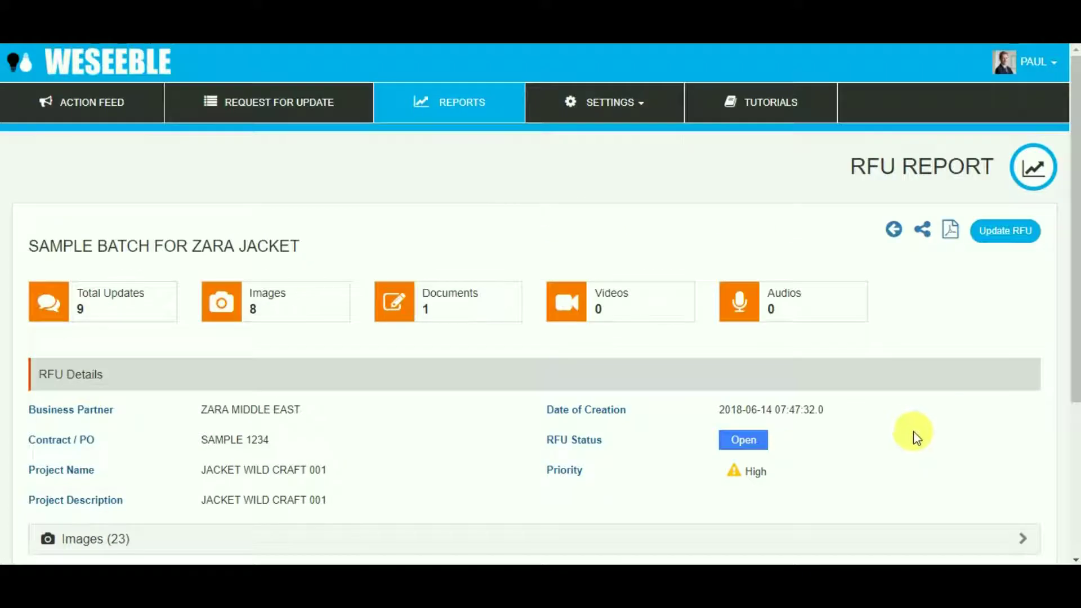
scroll(763, 452, "down", 3)
scroll(761, 451, "up", 3)
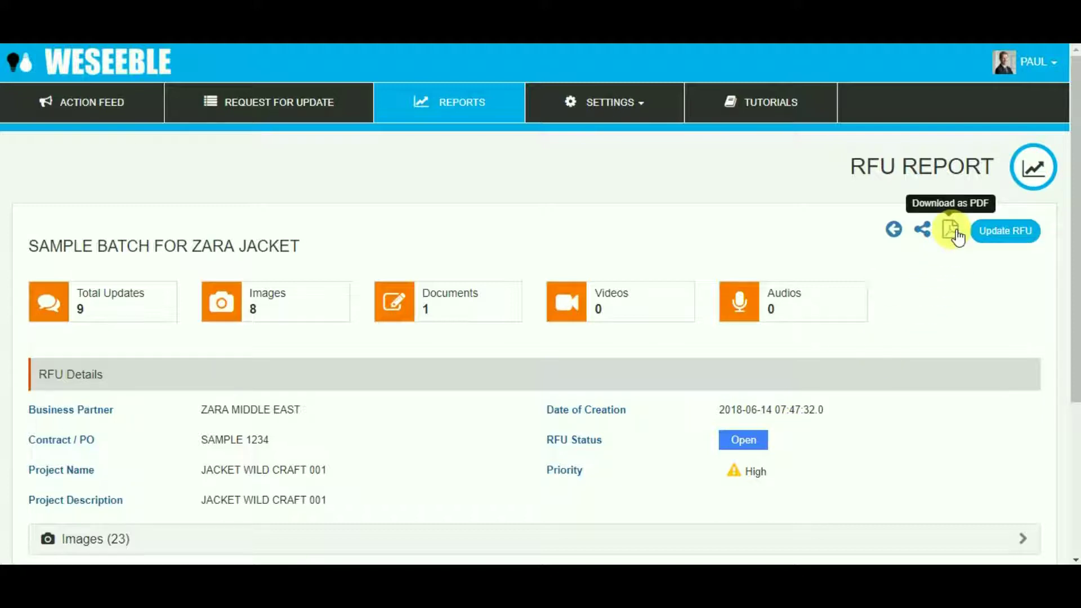
left_click(924, 232)
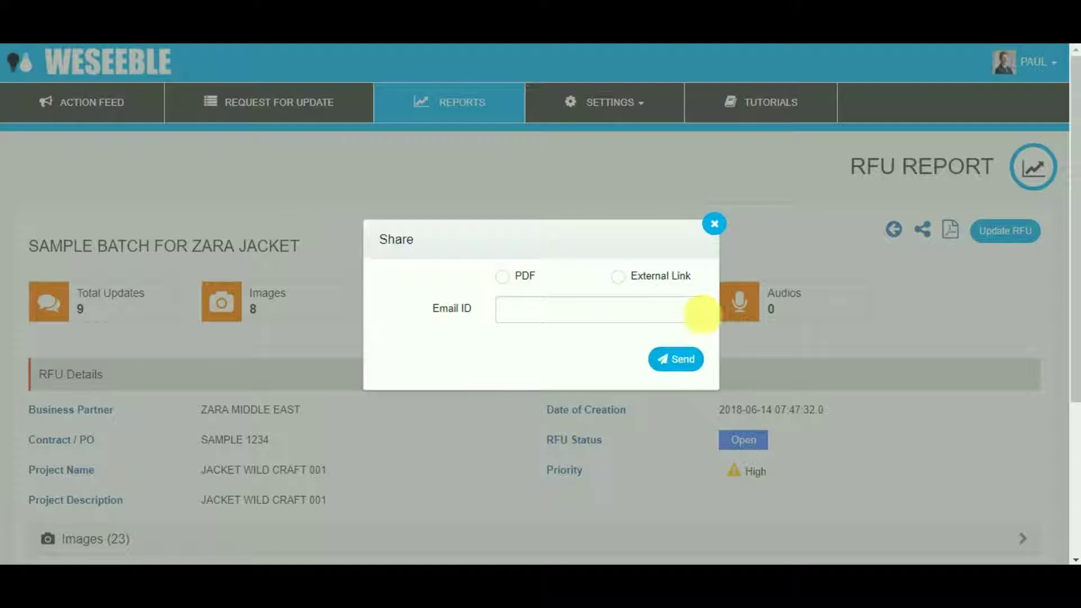
left_click(714, 225)
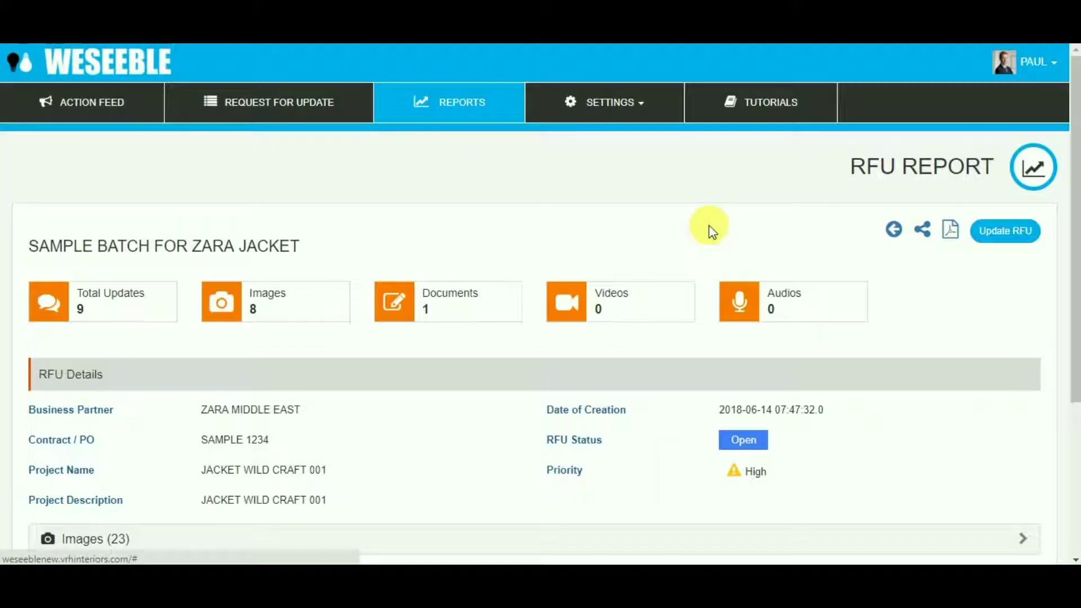
Return to the reports listing, open the ARX200 - SN12123 INSTALLATION UPDATE report and review its summary, RFU details and attachment sections
left_click(434, 108)
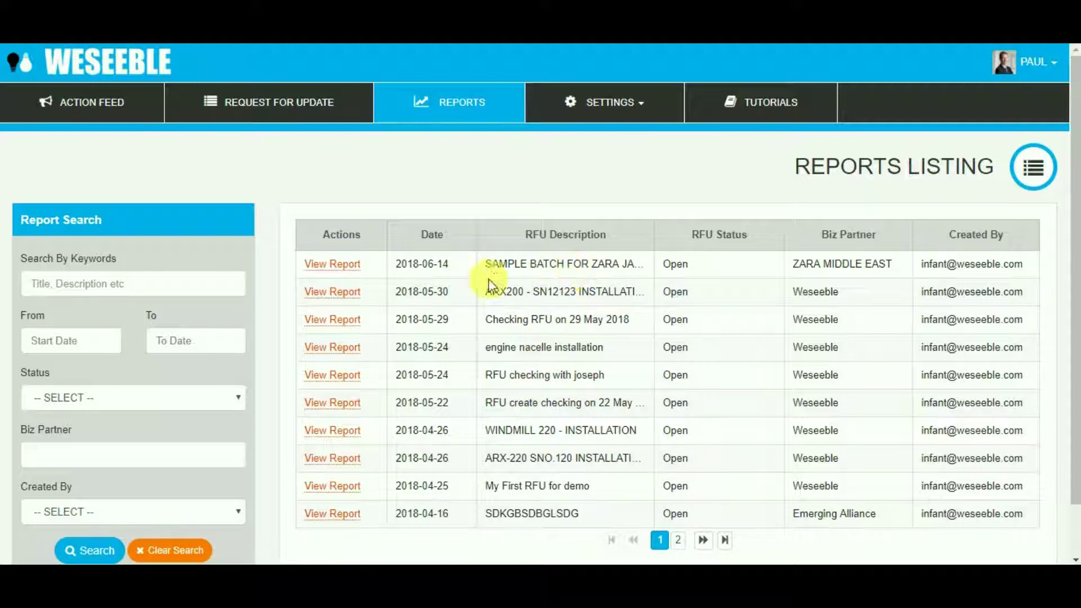
left_click(344, 291)
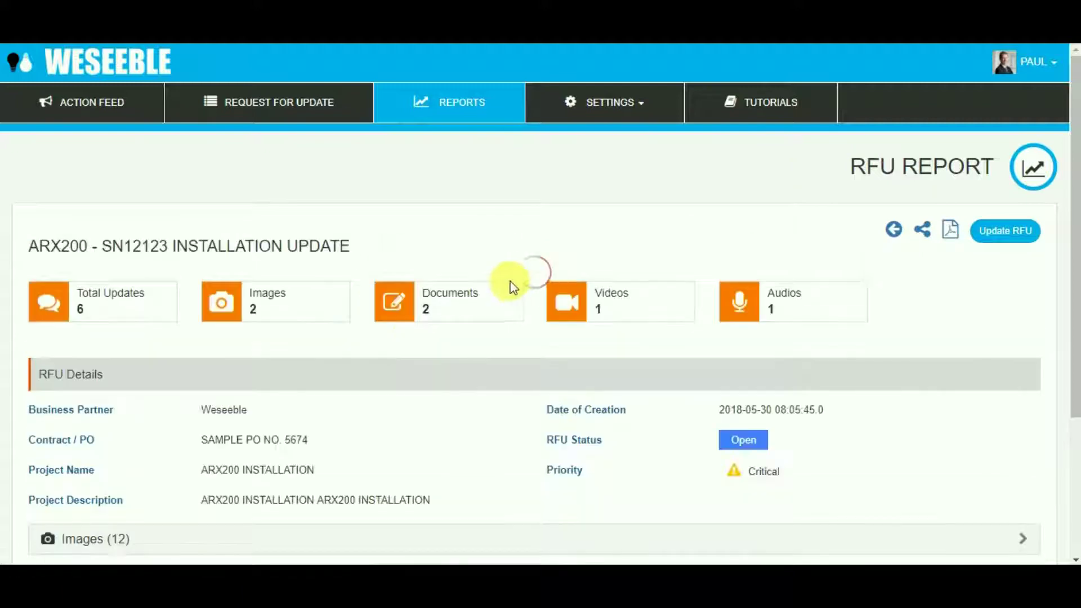
scroll(503, 285, "down", 3)
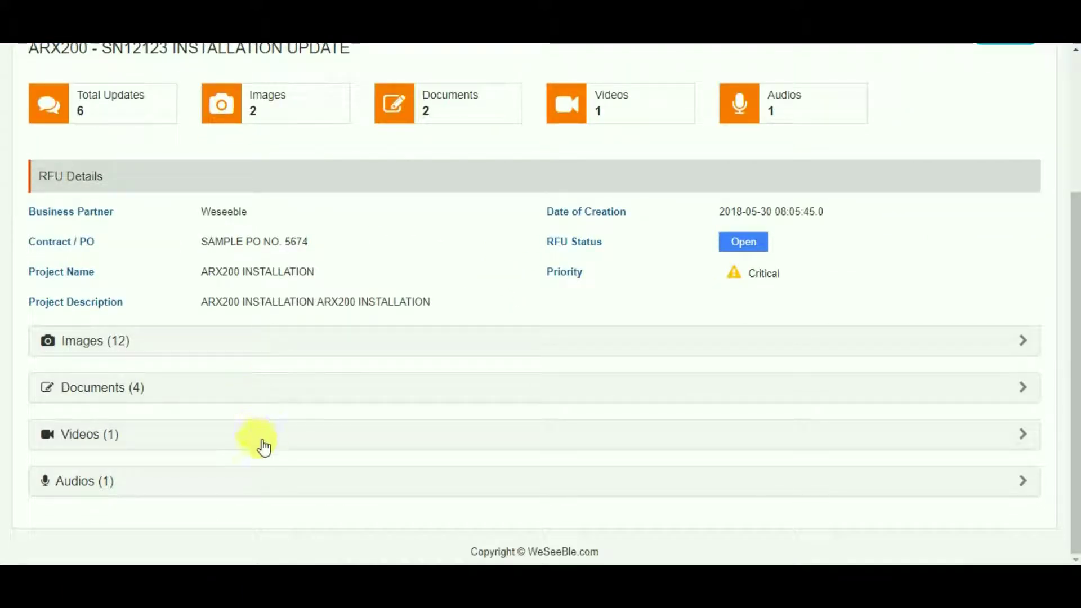
scroll(283, 346, "up", 4)
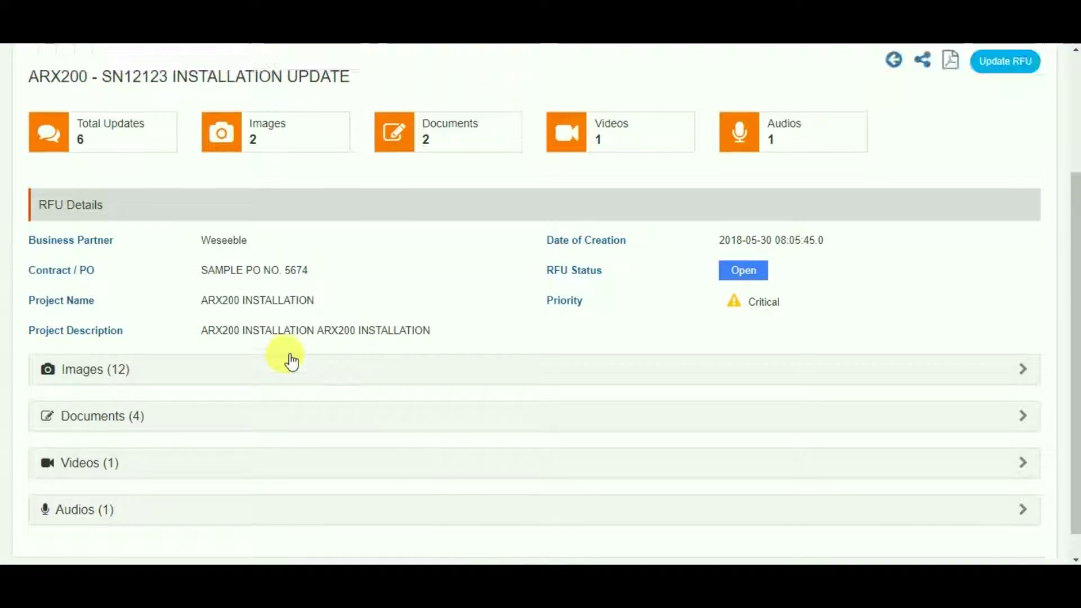